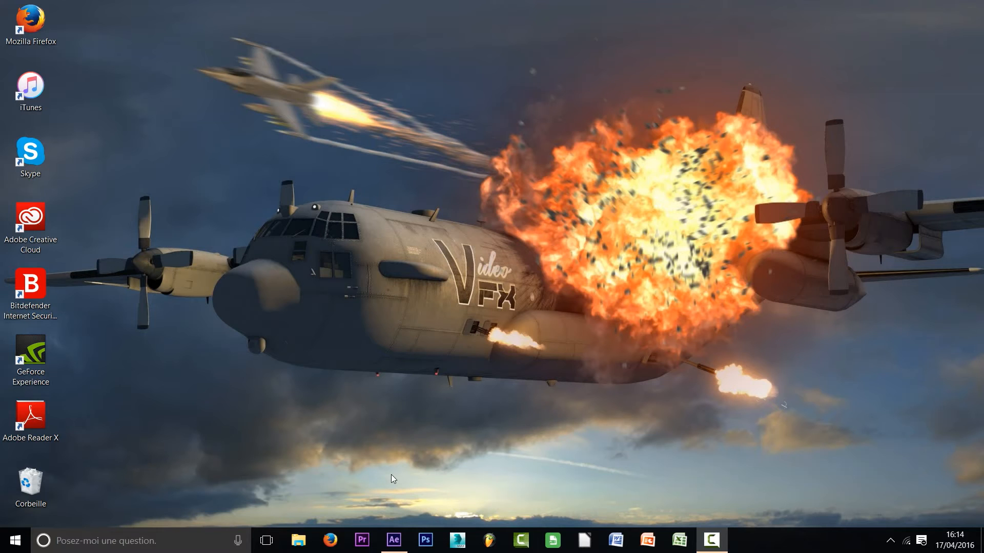
Switch to After Effects and create a composition named Tuto masque with a black background, using the HDTV 1080 25 preset
{"action": "left_click", "coordinate": [395, 535]}
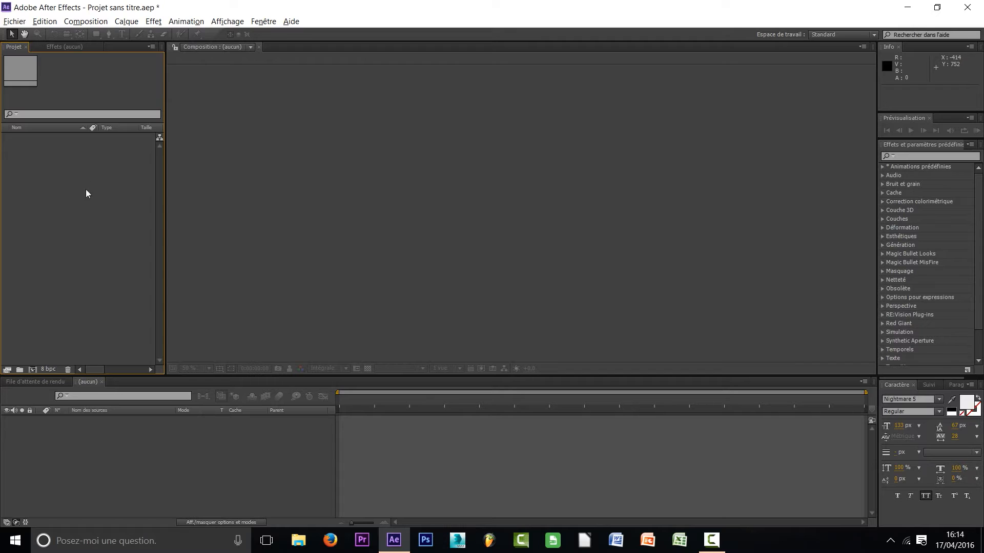
{"action": "left_click", "coordinate": [86, 21]}
{"action": "left_click", "coordinate": [95, 40]}
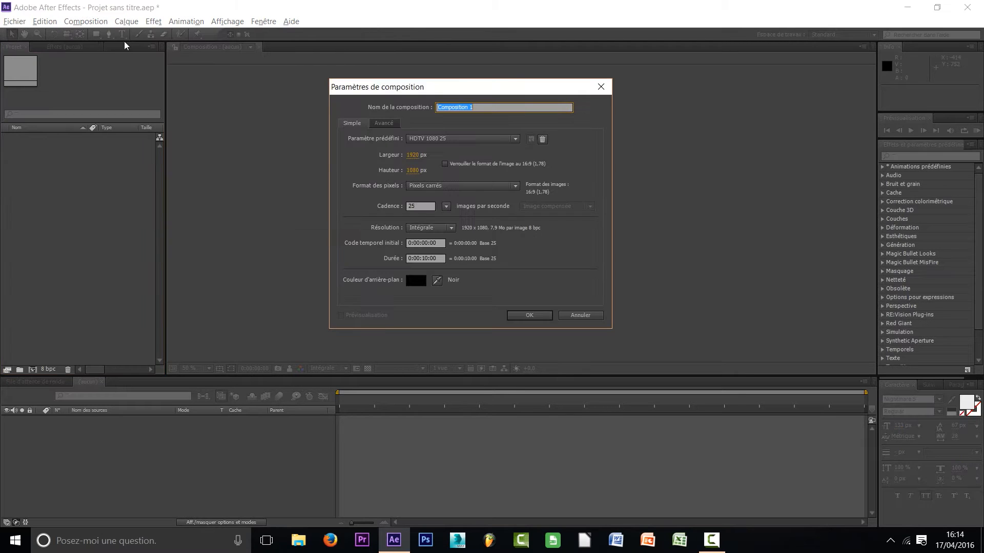
{"action": "type", "text": "Tuto masque"}
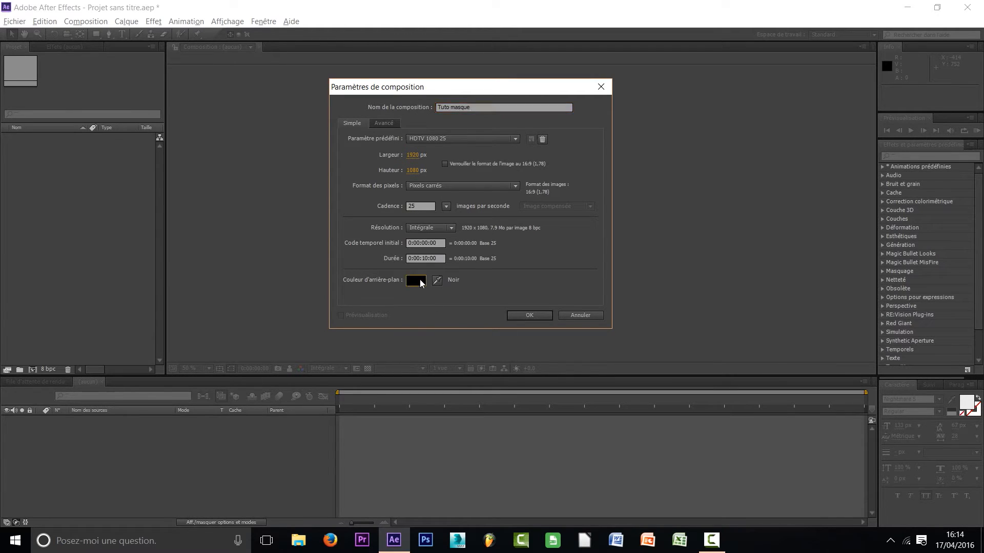
{"action": "left_click", "coordinate": [414, 280]}
{"action": "left_click", "coordinate": [52, 118]}
{"action": "left_click_drag", "start_coordinate": [57, 114], "coordinate": [27, 173]}
{"action": "left_click", "coordinate": [237, 29]}
{"action": "left_click", "coordinate": [529, 316]}
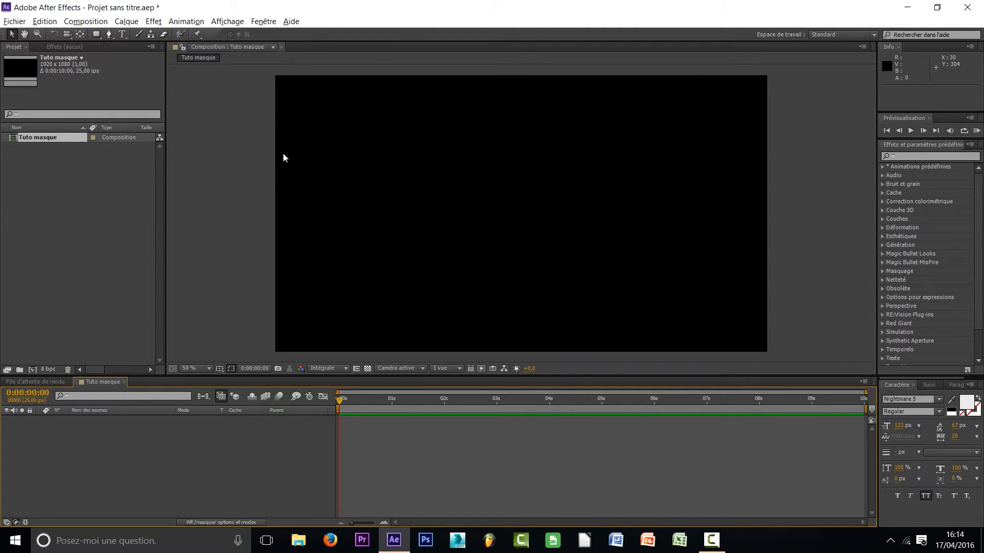
{"action": "left_click", "coordinate": [343, 400]}
{"action": "left_click_drag", "start_coordinate": [362, 400], "coordinate": [808, 410]}
{"action": "key", "text": "Home"}
{"action": "left_click_drag", "start_coordinate": [48, 421], "coordinate": [317, 510]}
{"action": "left_click", "coordinate": [131, 23]}
{"action": "mouse_move", "coordinate": [325, 37]}
{"action": "left_click", "coordinate": [426, 46]}
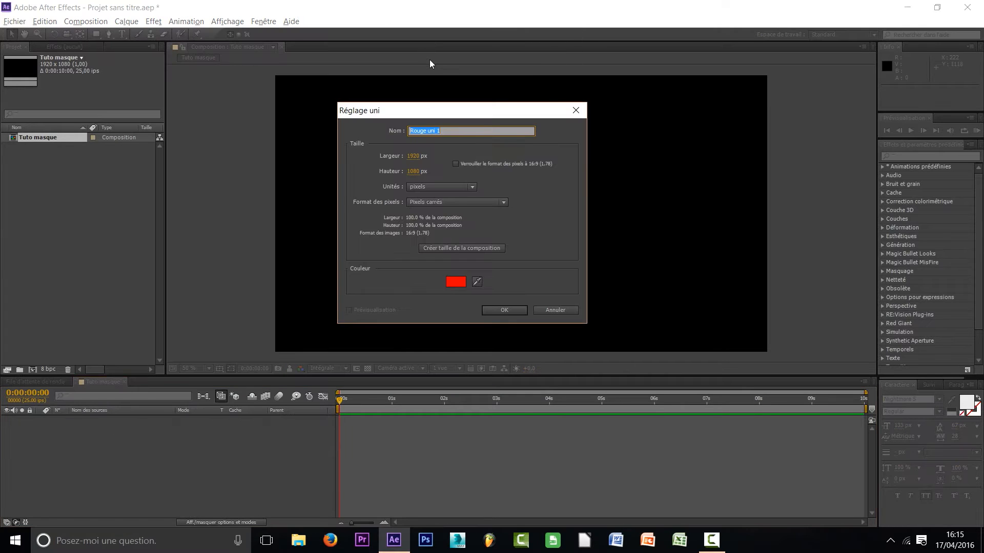
{"action": "left_click", "coordinate": [575, 110]}
Create a composition-sized solid layer named Rouge with the red colour FF0000
{"action": "right_click", "coordinate": [90, 459]}
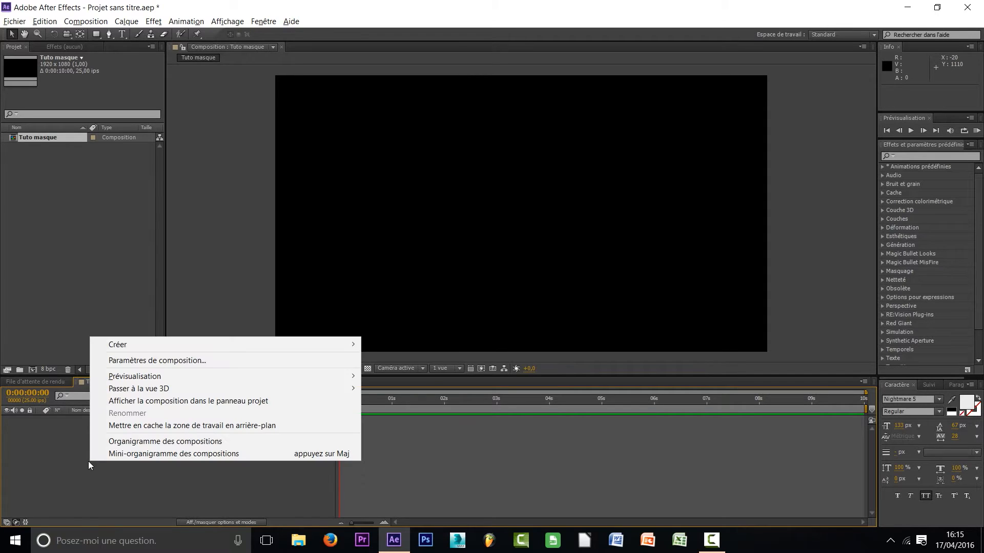
{"action": "mouse_move", "coordinate": [312, 351]}
{"action": "left_click", "coordinate": [391, 373]}
{"action": "left_click_drag", "start_coordinate": [444, 134], "coordinate": [428, 129]}
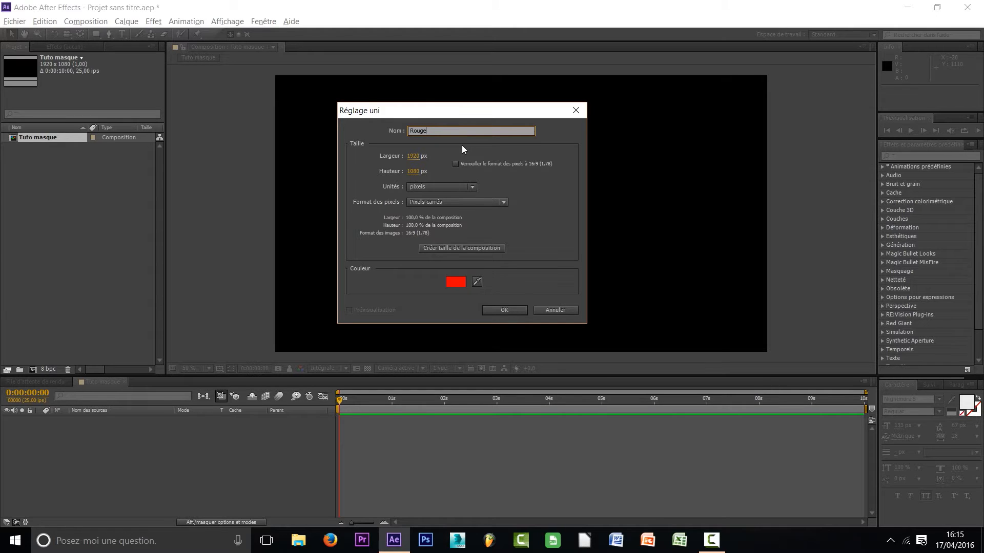
{"action": "left_click", "coordinate": [438, 251]}
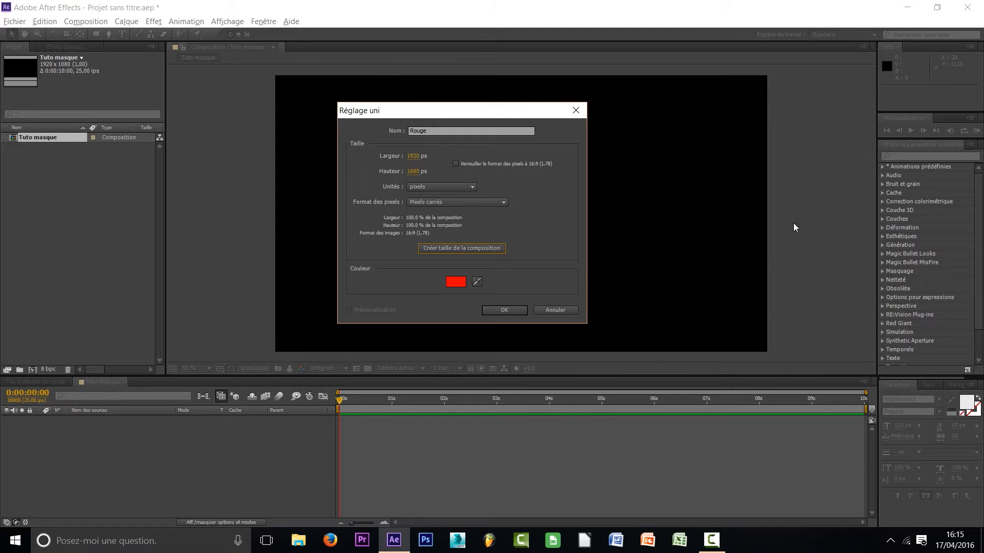
{"action": "left_click", "coordinate": [455, 282]}
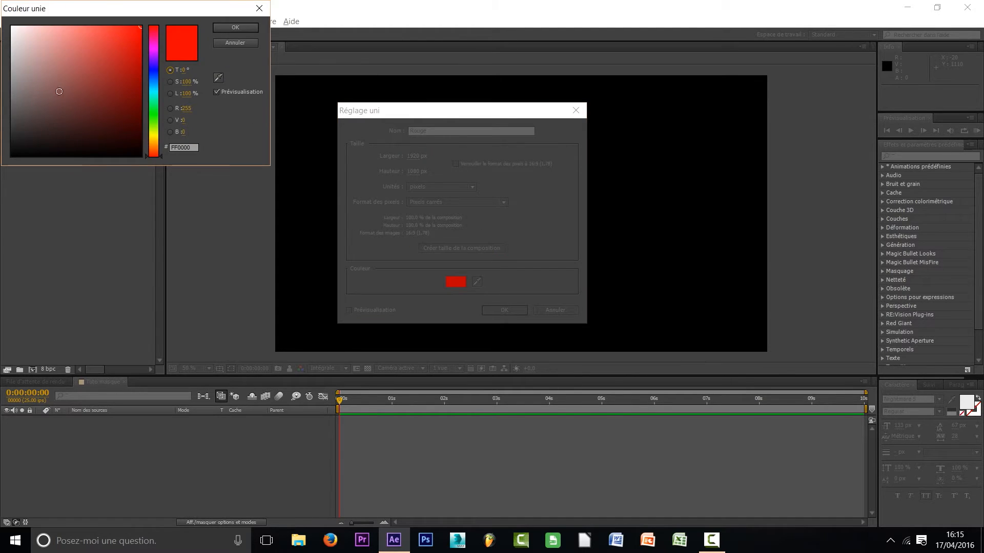
{"action": "left_click", "coordinate": [237, 27]}
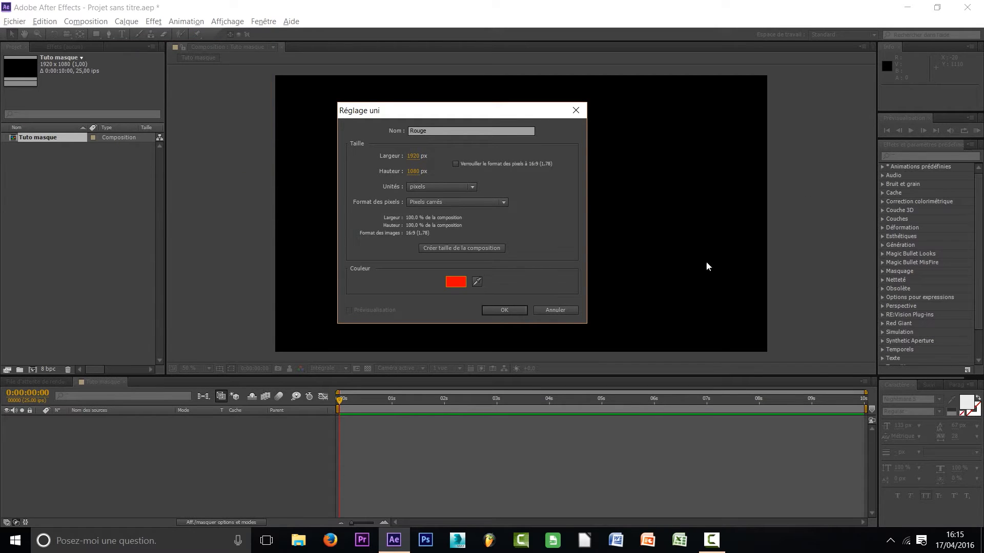
{"action": "left_click", "coordinate": [514, 310]}
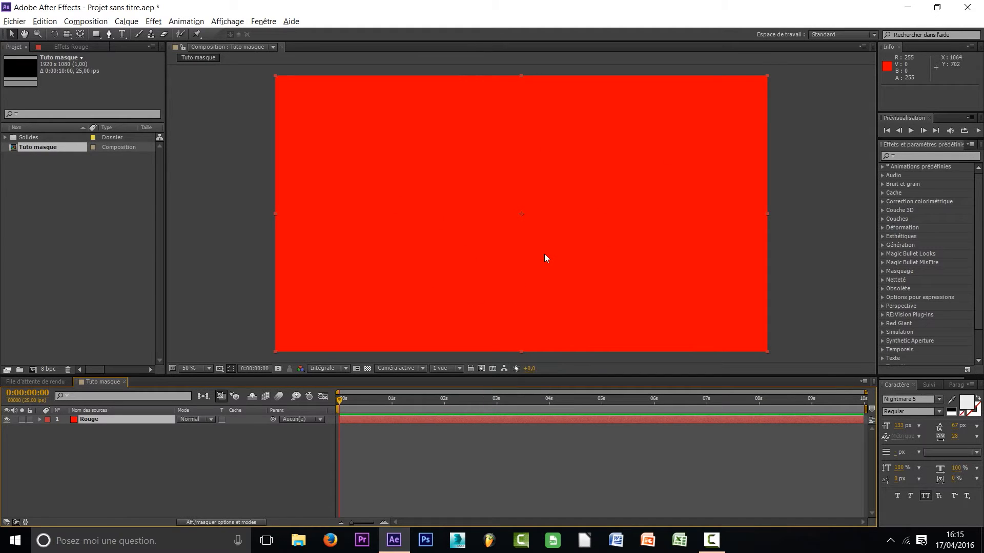
{"action": "left_click_drag", "start_coordinate": [465, 203], "coordinate": [534, 297]}
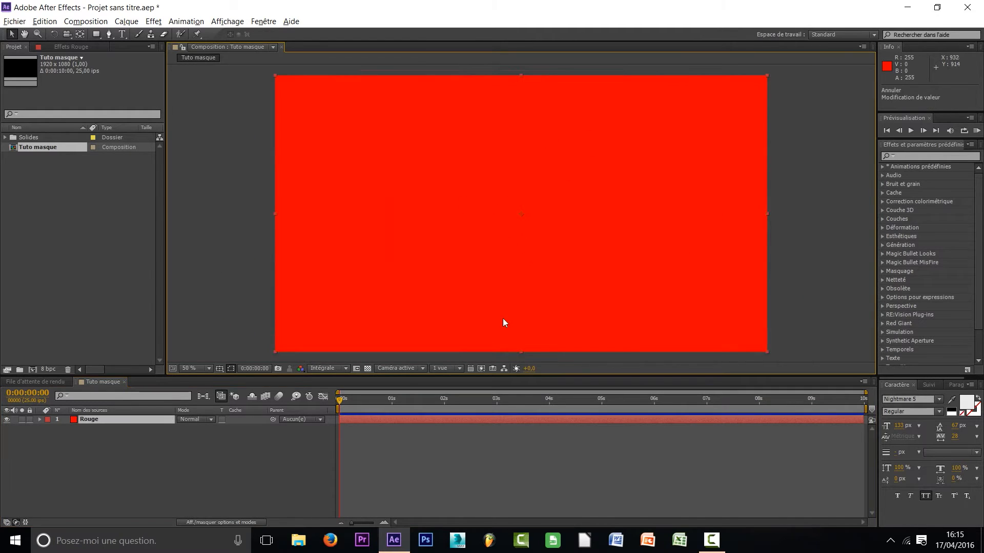
{"action": "left_click", "coordinate": [116, 420]}
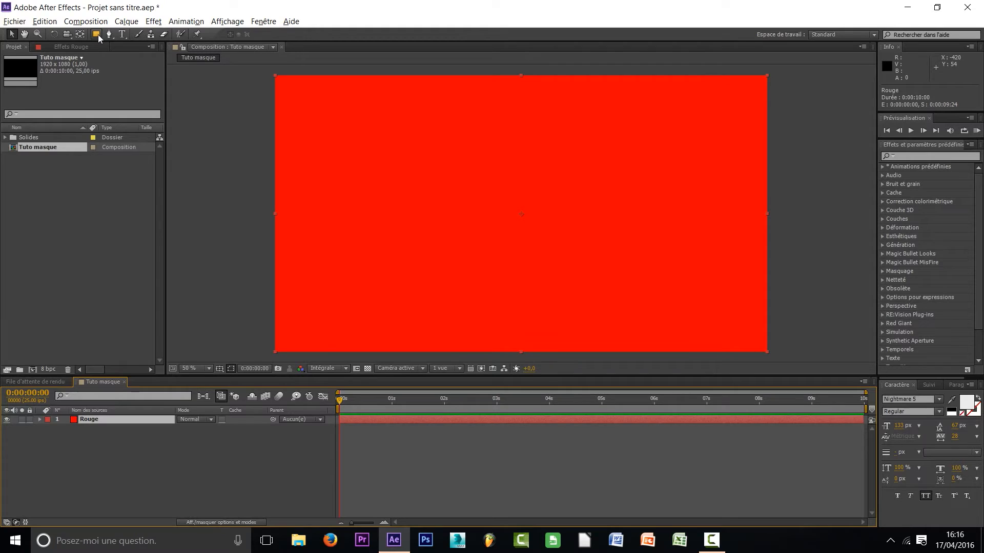
{"action": "left_click", "coordinate": [99, 37]}
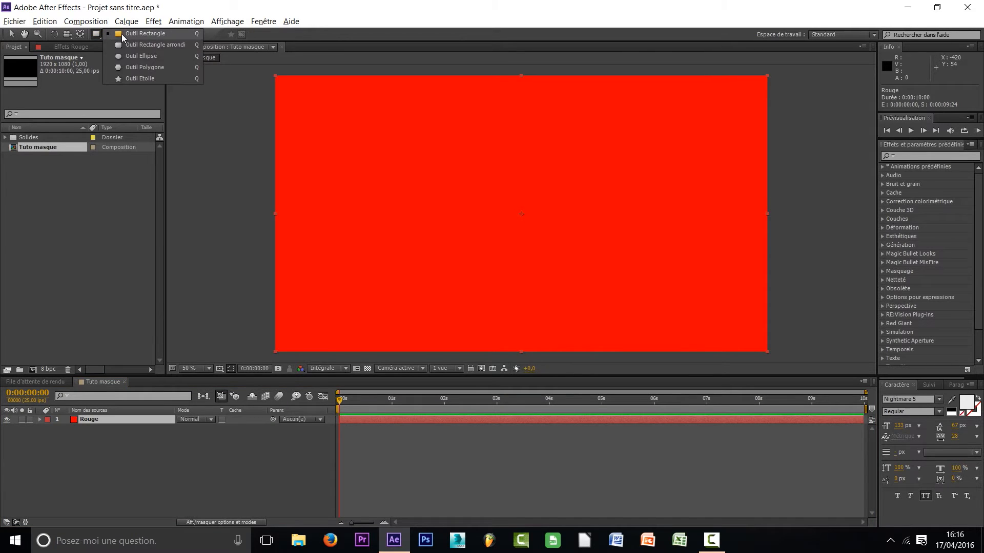
{"action": "left_click", "coordinate": [131, 58]}
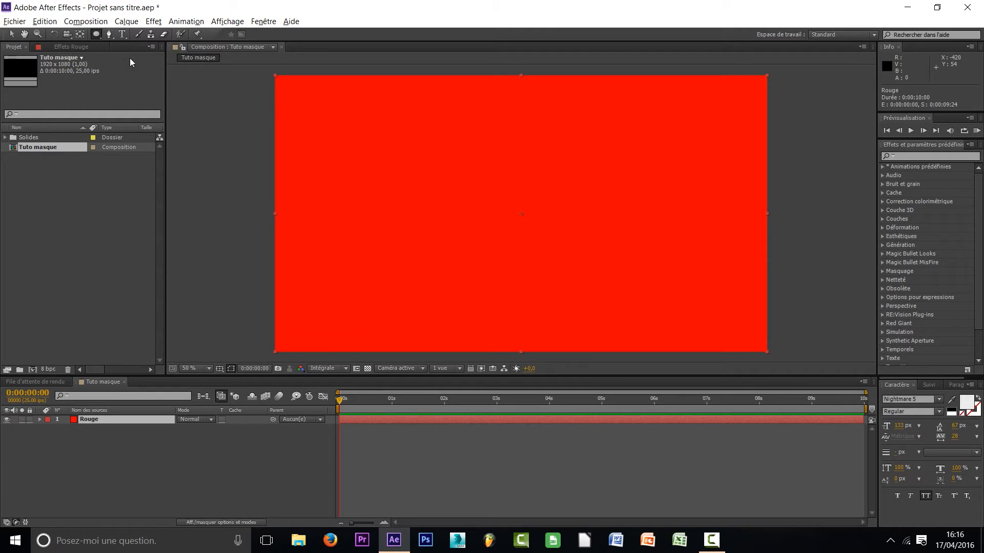
{"action": "left_click", "coordinate": [96, 34]}
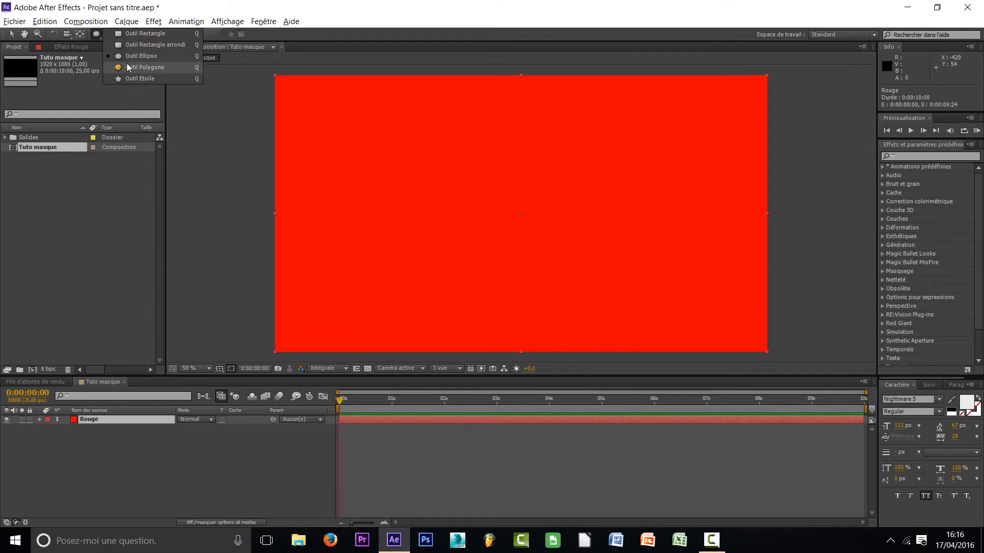
{"action": "left_click", "coordinate": [154, 35]}
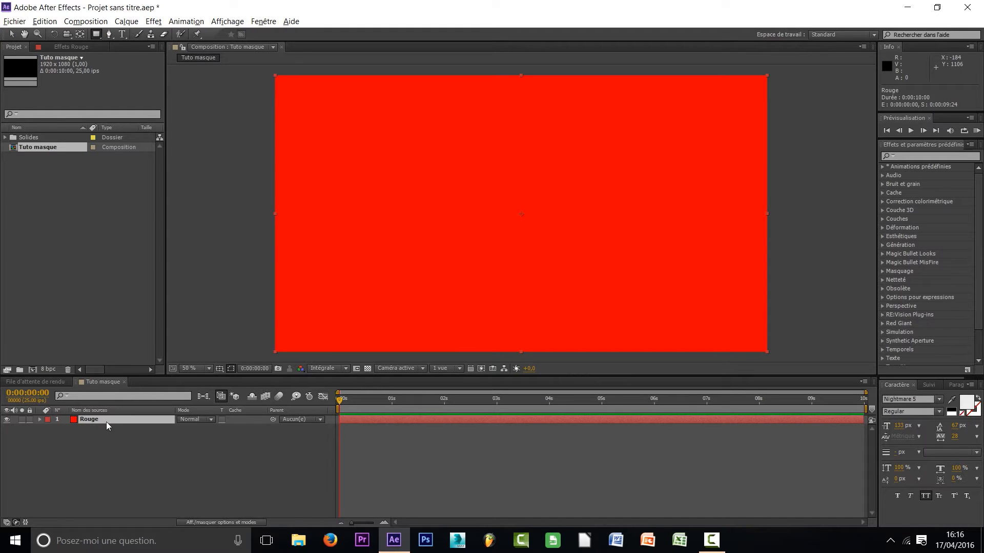
{"action": "left_click", "coordinate": [88, 444]}
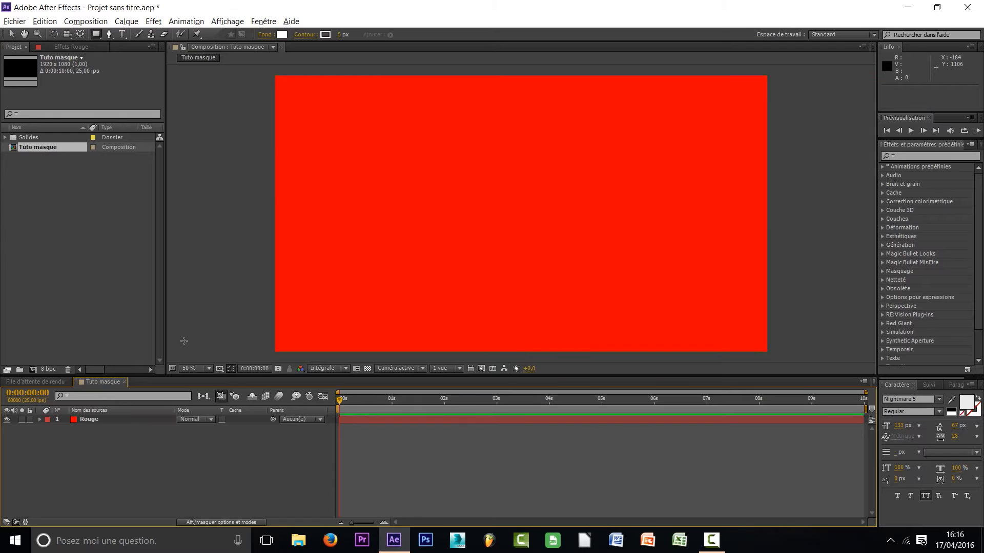
Draw a rectangular mask about 1482 by 738 px on the Rouge layer with the Rectangle tool
{"action": "left_click", "coordinate": [95, 420]}
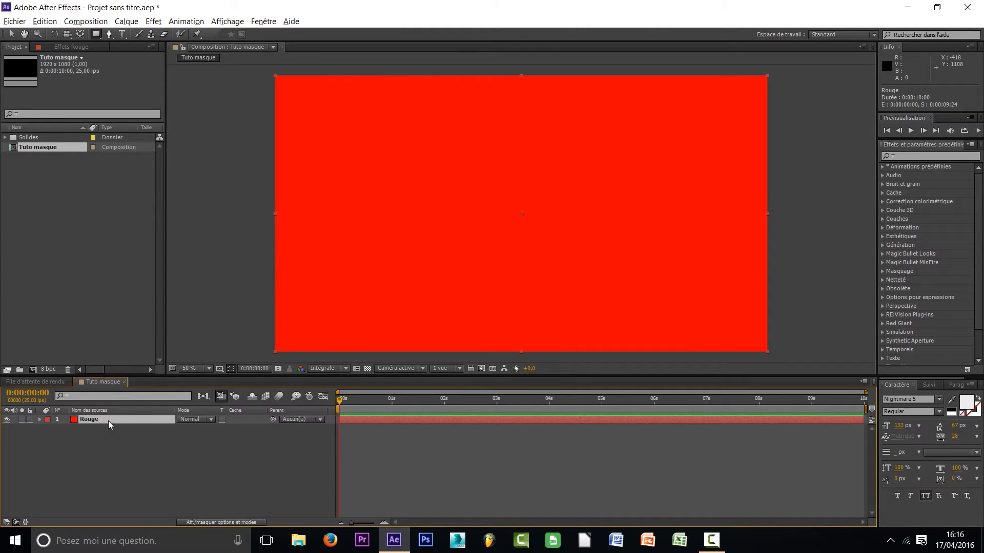
{"action": "left_click", "coordinate": [96, 34]}
{"action": "left_click_drag", "start_coordinate": [327, 109], "coordinate": [706, 297]}
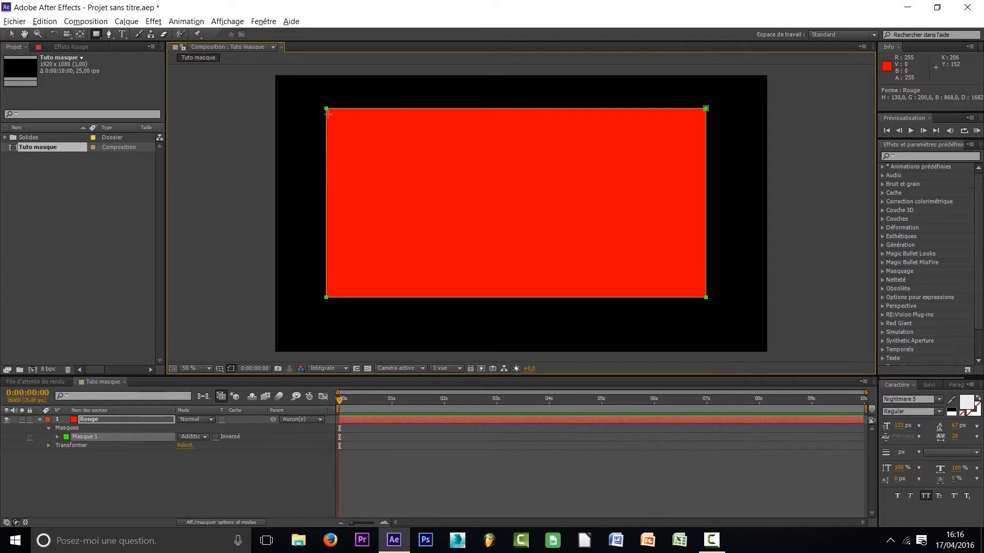
{"action": "left_click", "coordinate": [11, 34]}
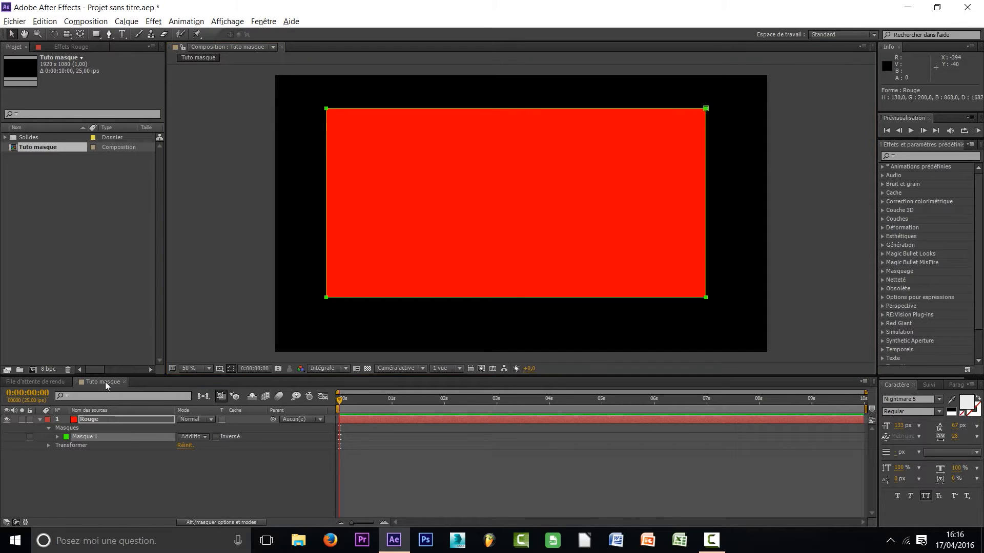
Reshape the rectangular mask into an irregular quadrilateral by moving its two left corners, bottom-right corner and right edge inward
{"action": "left_click", "coordinate": [100, 419]}
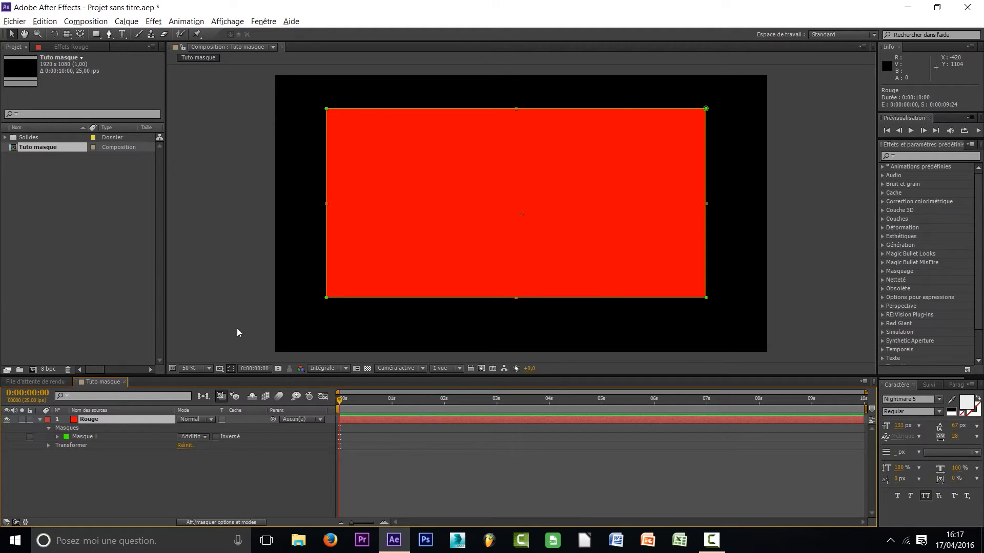
{"action": "left_click_drag", "start_coordinate": [326, 108], "coordinate": [399, 119]}
{"action": "left_click_drag", "start_coordinate": [326, 297], "coordinate": [379, 313]}
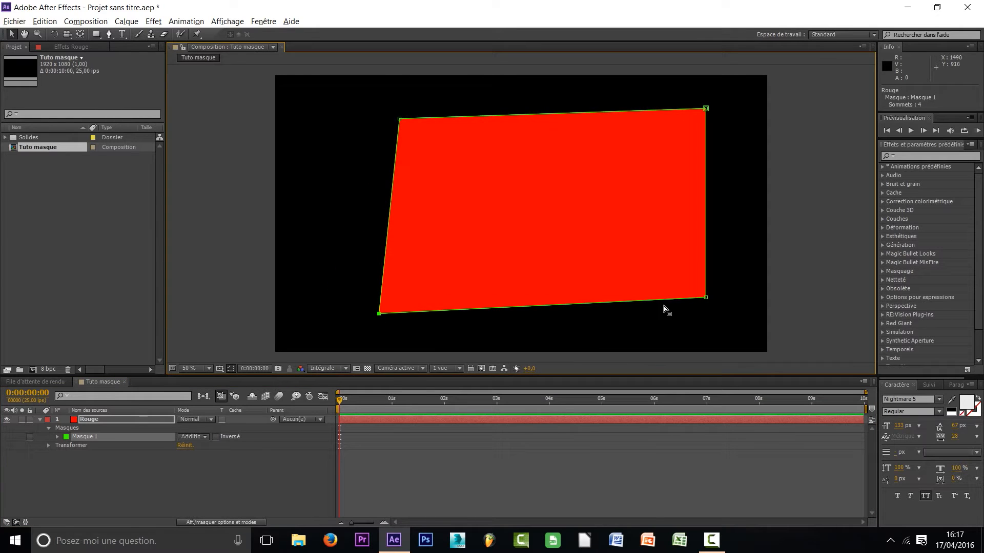
{"action": "left_click_drag", "start_coordinate": [706, 297], "coordinate": [637, 302]}
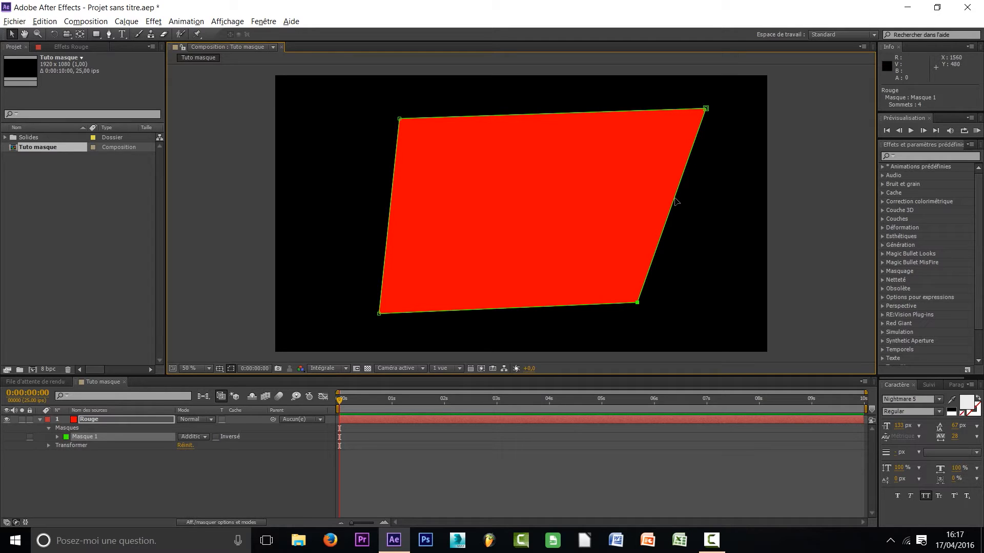
{"action": "left_click_drag", "start_coordinate": [676, 193], "coordinate": [647, 209]}
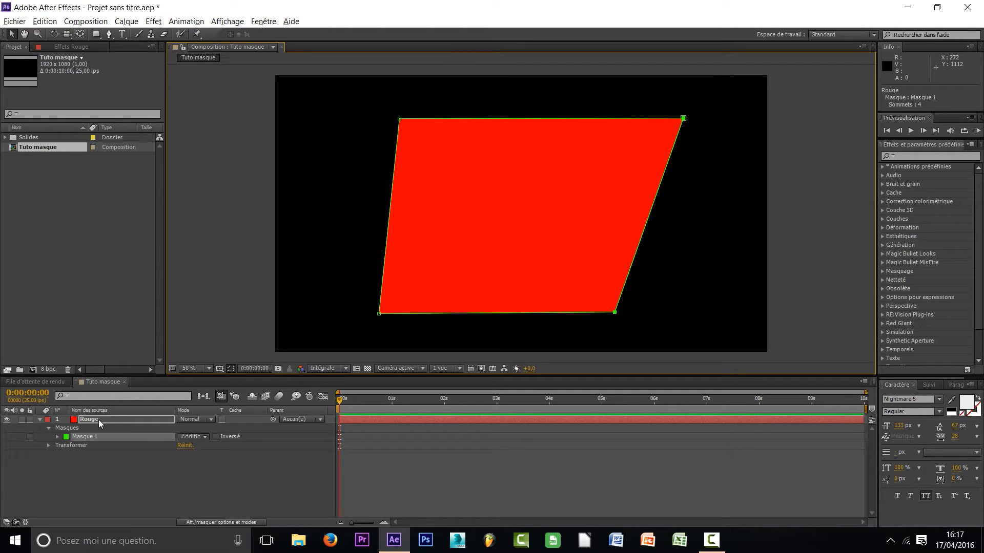
Select all of Masque 1 and move the whole mask slightly up and to the right
{"action": "left_click", "coordinate": [81, 502]}
{"action": "left_click", "coordinate": [69, 478]}
{"action": "left_click", "coordinate": [102, 437]}
{"action": "left_click", "coordinate": [87, 437]}
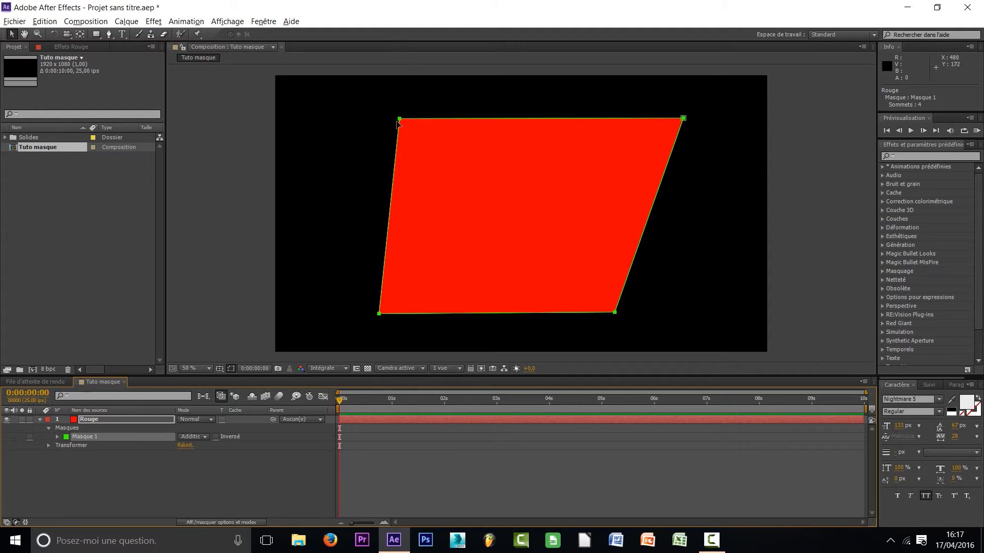
{"action": "mouse_move", "coordinate": [592, 114]}
{"action": "left_mouse_down"}
{"action": "mouse_move", "coordinate": [523, 131]}
{"action": "mouse_move", "coordinate": [641, 96]}
{"action": "mouse_move", "coordinate": [517, 98]}
{"action": "mouse_move", "coordinate": [638, 132]}
{"action": "mouse_move", "coordinate": [543, 140]}
{"action": "mouse_move", "coordinate": [637, 137]}
{"action": "mouse_move", "coordinate": [572, 140]}
{"action": "mouse_move", "coordinate": [628, 114]}
{"action": "mouse_move", "coordinate": [592, 110]}
{"action": "mouse_move", "coordinate": [630, 106]}
{"action": "mouse_move", "coordinate": [561, 104]}
{"action": "mouse_move", "coordinate": [661, 136]}
{"action": "mouse_move", "coordinate": [640, 126]}
{"action": "mouse_move", "coordinate": [521, 121]}
{"action": "mouse_move", "coordinate": [634, 117]}
{"action": "mouse_move", "coordinate": [574, 123]}
{"action": "mouse_move", "coordinate": [624, 129]}
{"action": "mouse_move", "coordinate": [610, 113]}
{"action": "mouse_move", "coordinate": [604, 119]}
{"action": "left_mouse_up"}
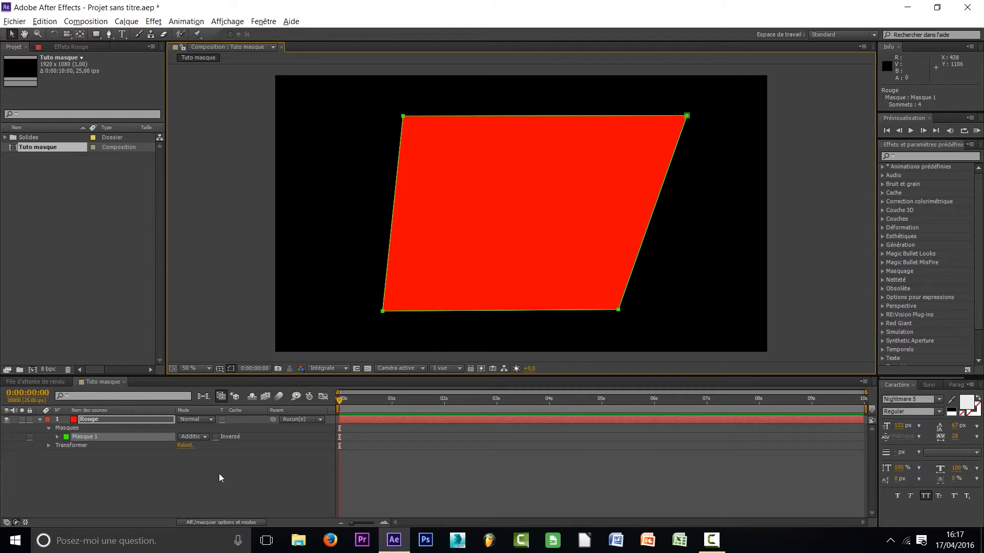
Delete Masque 1 from the Rouge layer
{"action": "left_click", "coordinate": [161, 469]}
{"action": "left_click", "coordinate": [72, 439]}
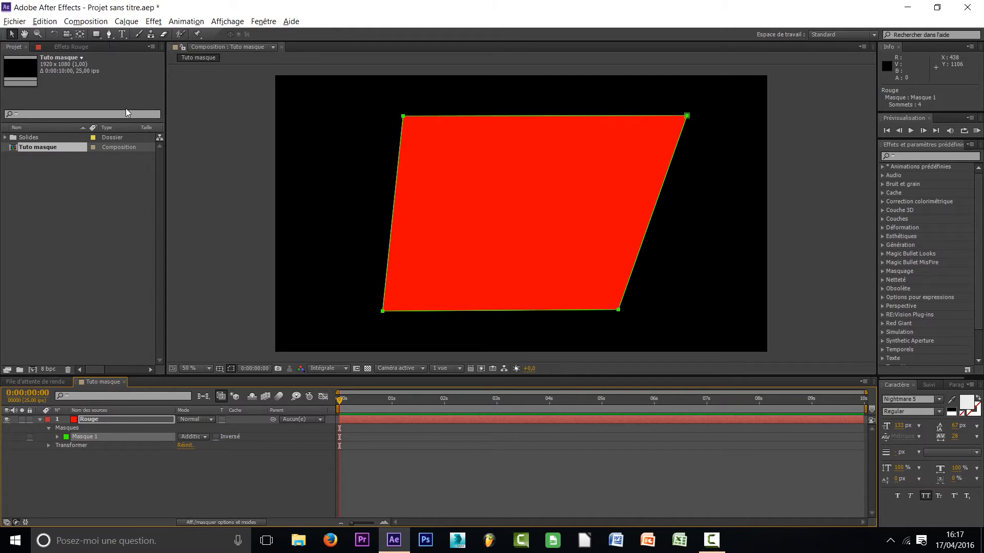
{"action": "key", "text": "Delete"}
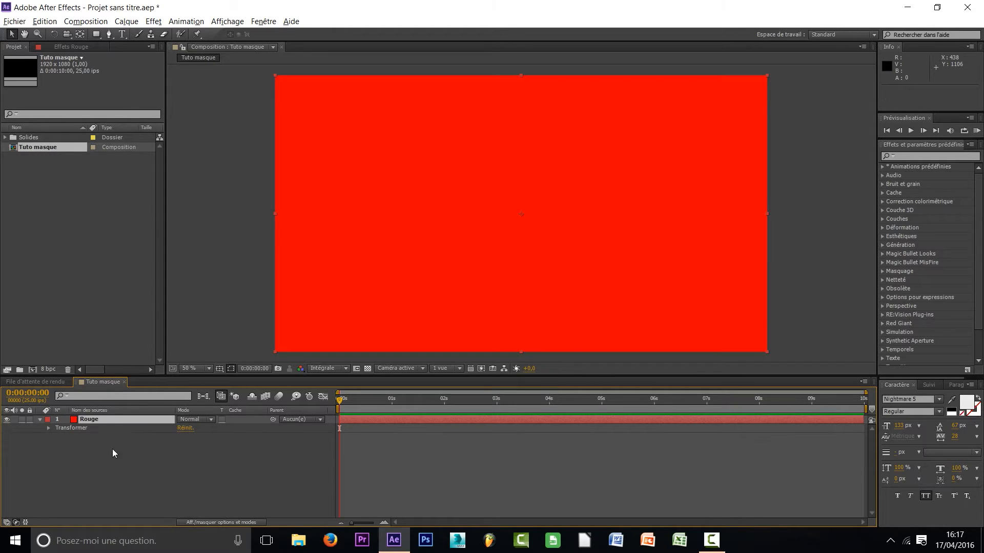
Draw a closed, irregular twelve-point mask on the Rouge layer with the Pen tool
{"action": "left_click", "coordinate": [110, 35]}
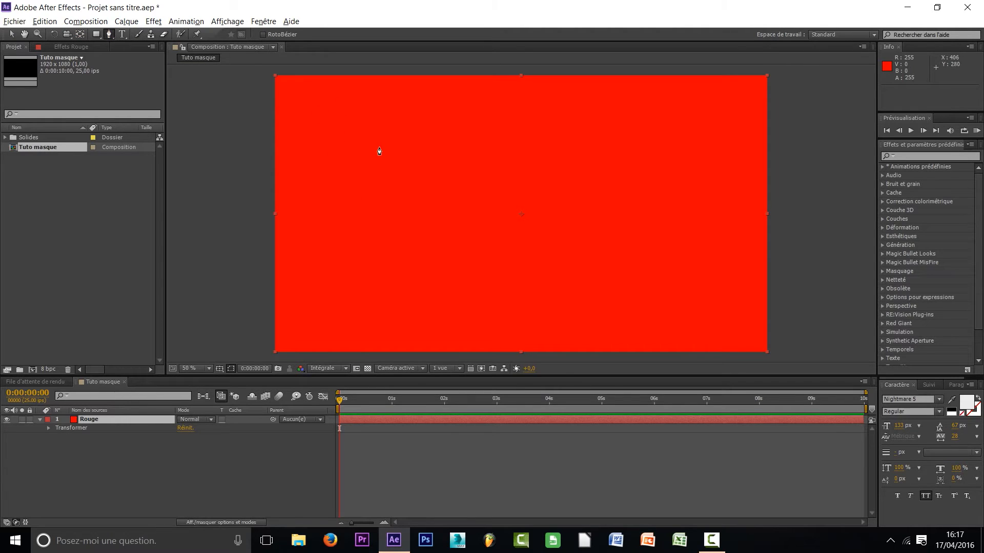
{"action": "left_click", "coordinate": [351, 114]}
{"action": "left_click", "coordinate": [351, 272]}
{"action": "left_click", "coordinate": [409, 312]}
{"action": "left_click", "coordinate": [468, 237]}
{"action": "left_click", "coordinate": [509, 308]}
{"action": "left_click", "coordinate": [597, 256]}
{"action": "left_click", "coordinate": [516, 197]}
{"action": "left_click", "coordinate": [630, 209]}
{"action": "left_click", "coordinate": [678, 223]}
{"action": "left_click", "coordinate": [695, 163]}
{"action": "left_click", "coordinate": [616, 141]}
{"action": "left_click", "coordinate": [468, 112]}
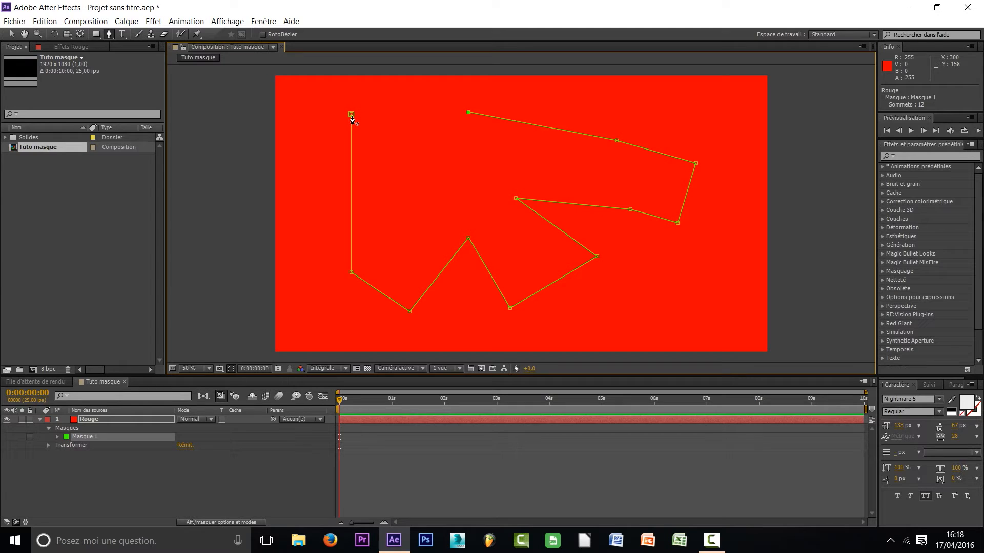
{"action": "left_click", "coordinate": [351, 114]}
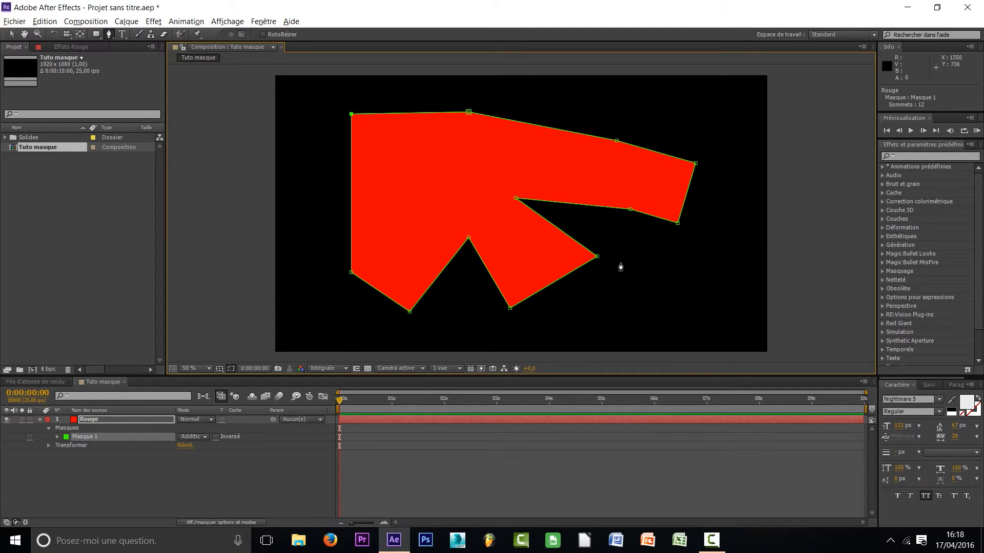
Move the freeform mask's upper-left vertex inward, down and to the right, and return to the Selection tool
{"action": "left_click_drag", "start_coordinate": [351, 114], "coordinate": [376, 143]}
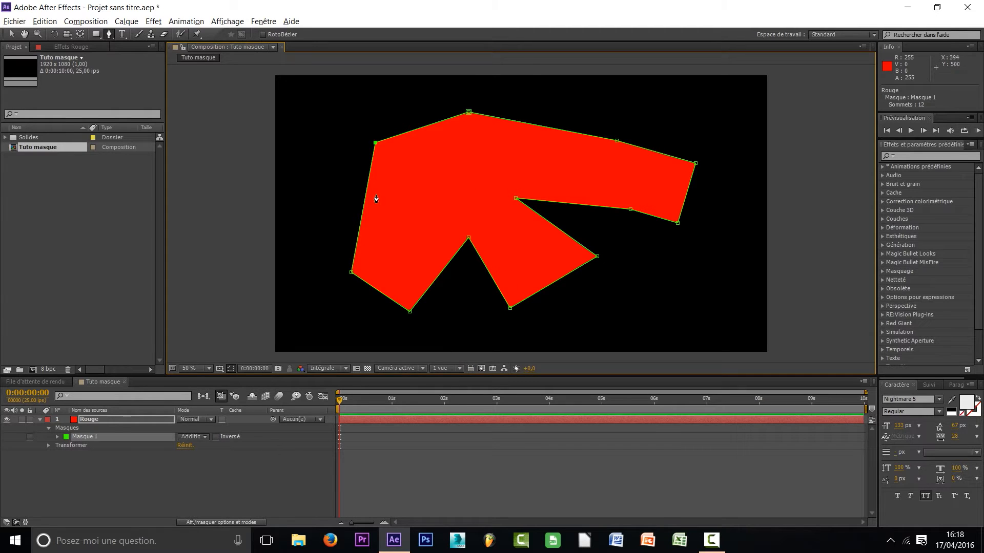
{"action": "left_click", "coordinate": [97, 34]}
{"action": "left_click", "coordinate": [11, 34]}
{"action": "key", "text": "ctrl+z"}
Select all of the freeform mask's points and shift the whole mask slightly up and to the left
{"action": "left_click", "coordinate": [89, 455]}
{"action": "left_click", "coordinate": [93, 438]}
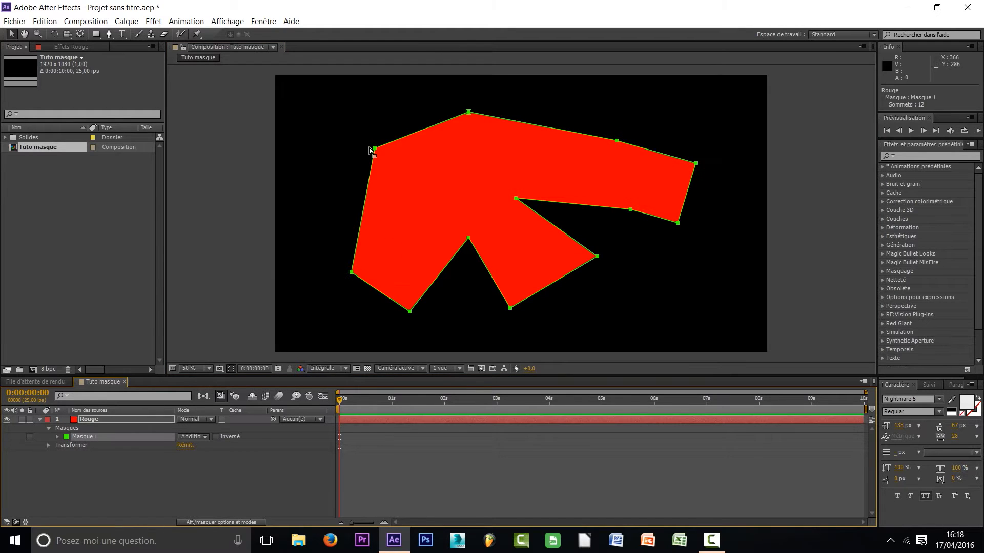
{"action": "left_click_drag", "start_coordinate": [375, 149], "coordinate": [413, 169]}
{"action": "key", "text": "ctrl+z"}
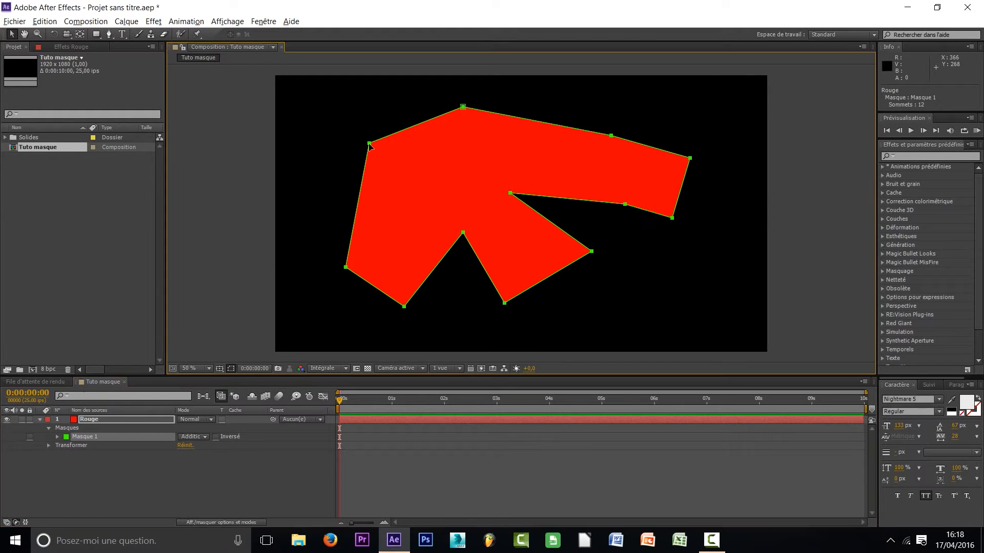
Collapse the Rouge layer, reveal only its mask, and expand Masque 1 to list all its properties
{"action": "left_click", "coordinate": [183, 505]}
{"action": "left_click", "coordinate": [79, 438]}
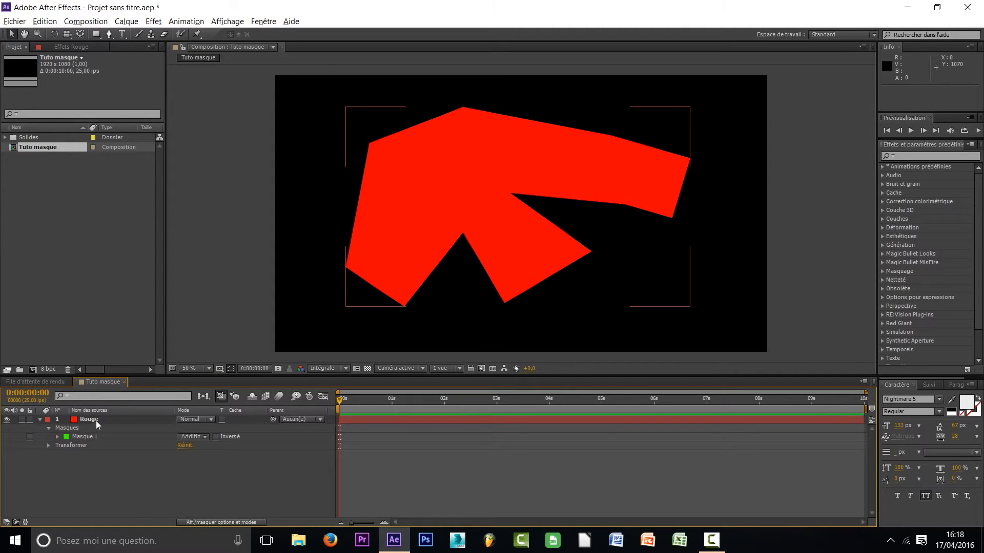
{"action": "left_click", "coordinate": [96, 421]}
{"action": "left_click", "coordinate": [39, 419]}
{"action": "left_click", "coordinate": [66, 452]}
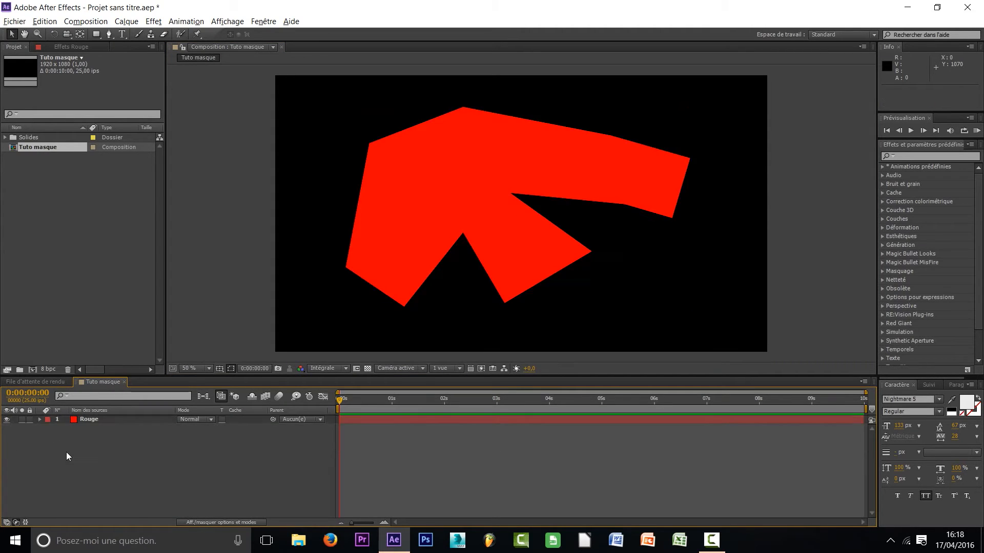
{"action": "left_click", "coordinate": [103, 420]}
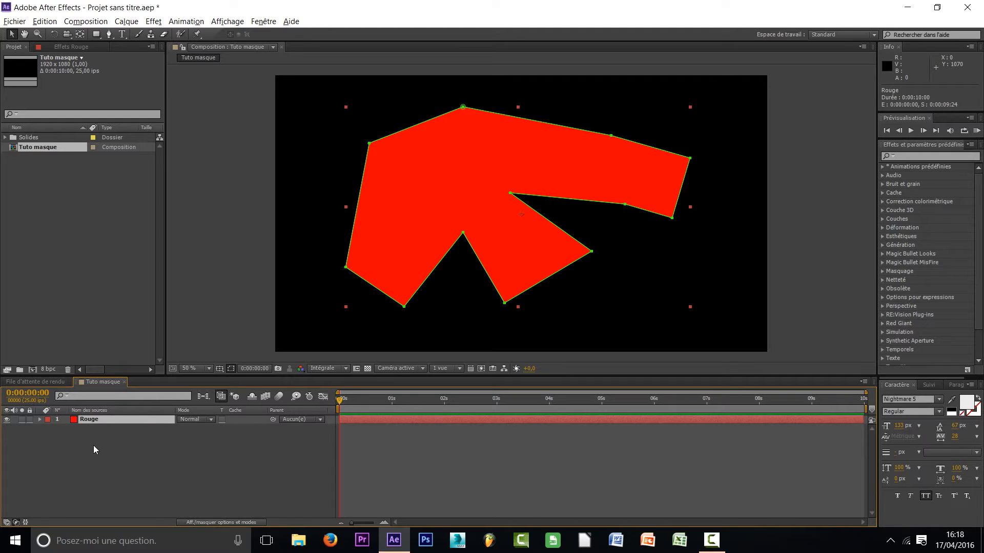
{"action": "key", "text": "m"}
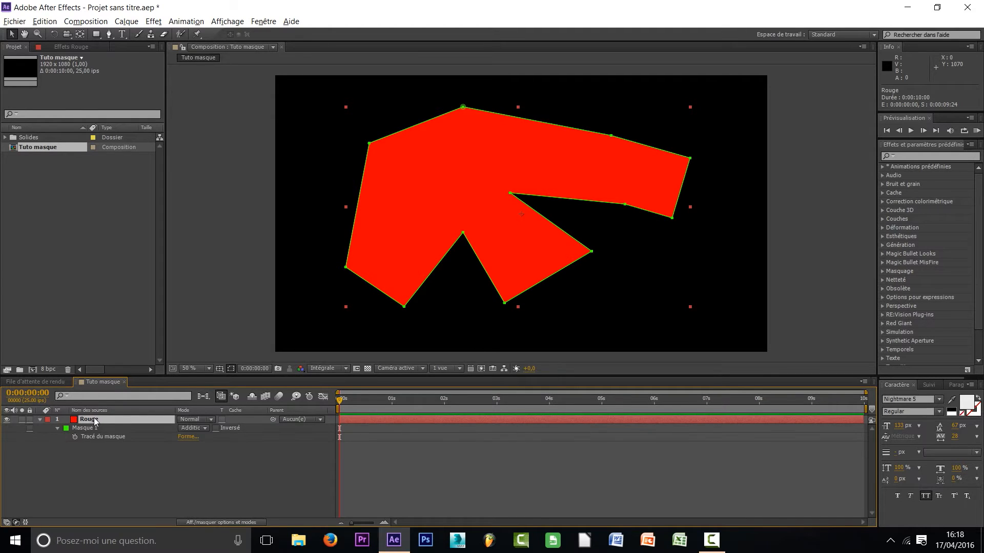
{"action": "left_click", "coordinate": [58, 428]}
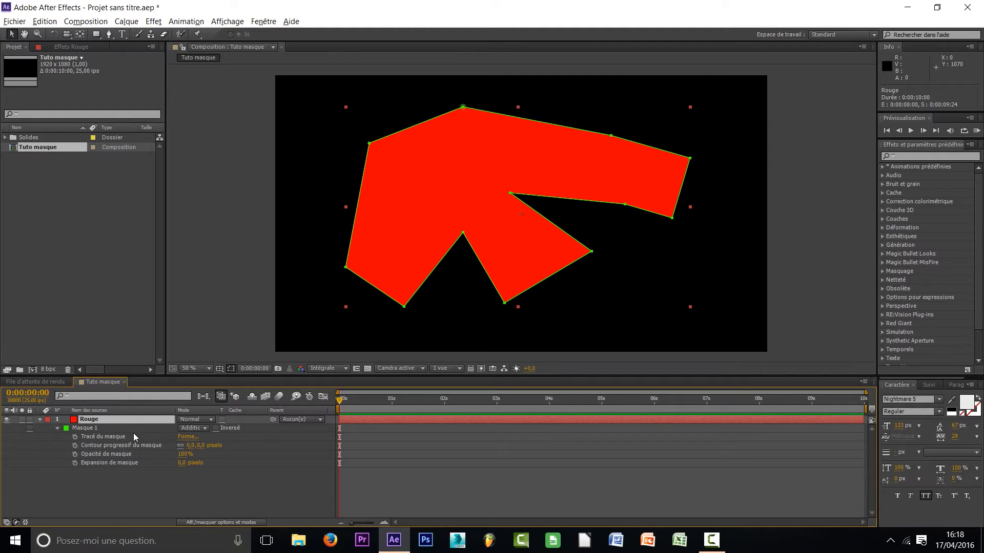
Go through Masque 1's path, feather, opacity and expansion properties one by one, returning to the feather
{"action": "left_click", "coordinate": [102, 436]}
{"action": "left_click", "coordinate": [103, 446]}
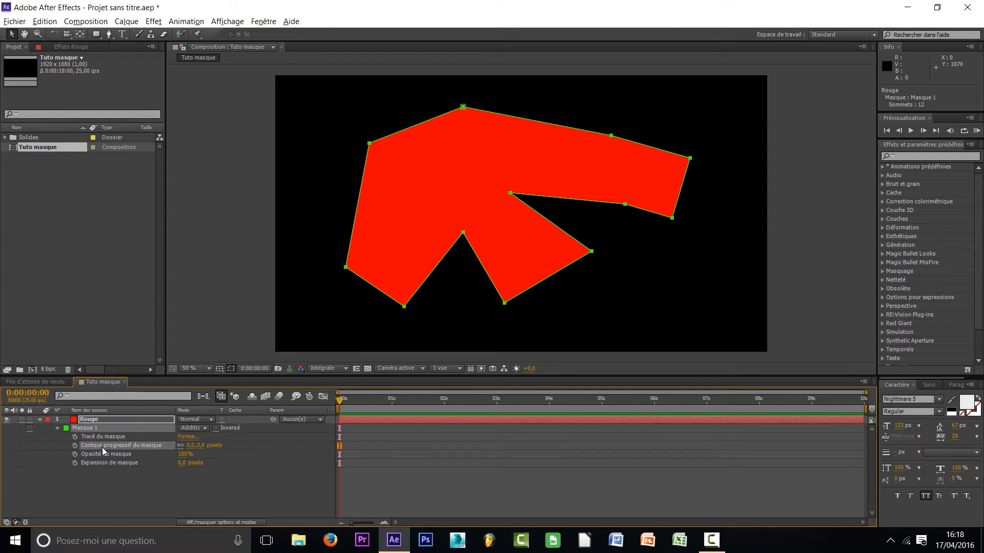
{"action": "left_click", "coordinate": [95, 455]}
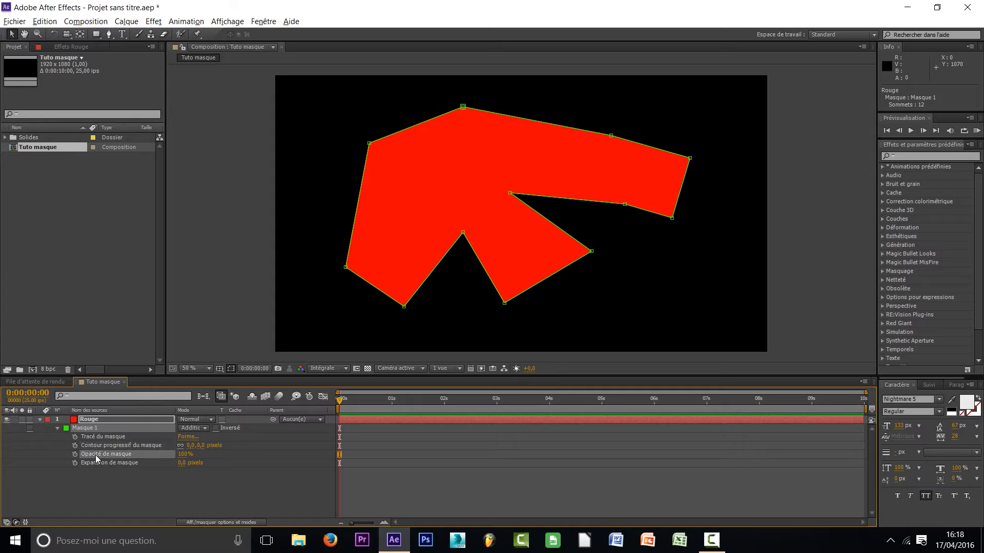
{"action": "left_click", "coordinate": [102, 463]}
{"action": "left_click", "coordinate": [106, 487]}
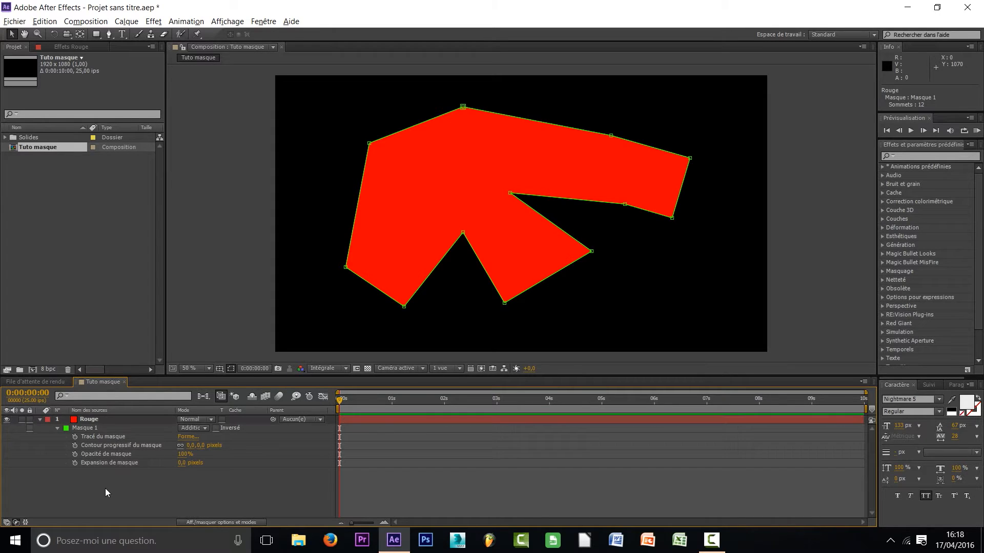
{"action": "left_click", "coordinate": [102, 443]}
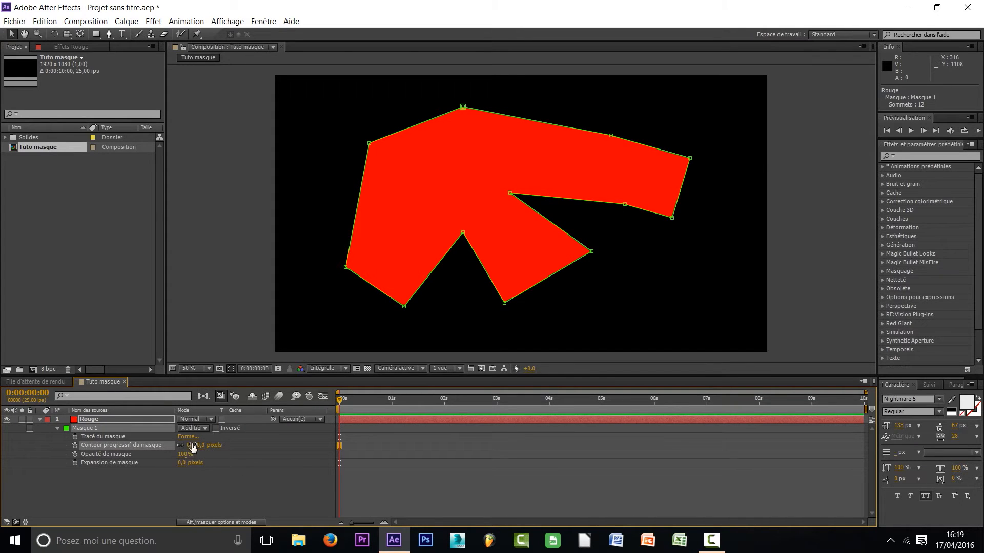
{"action": "left_click", "coordinate": [289, 472]}
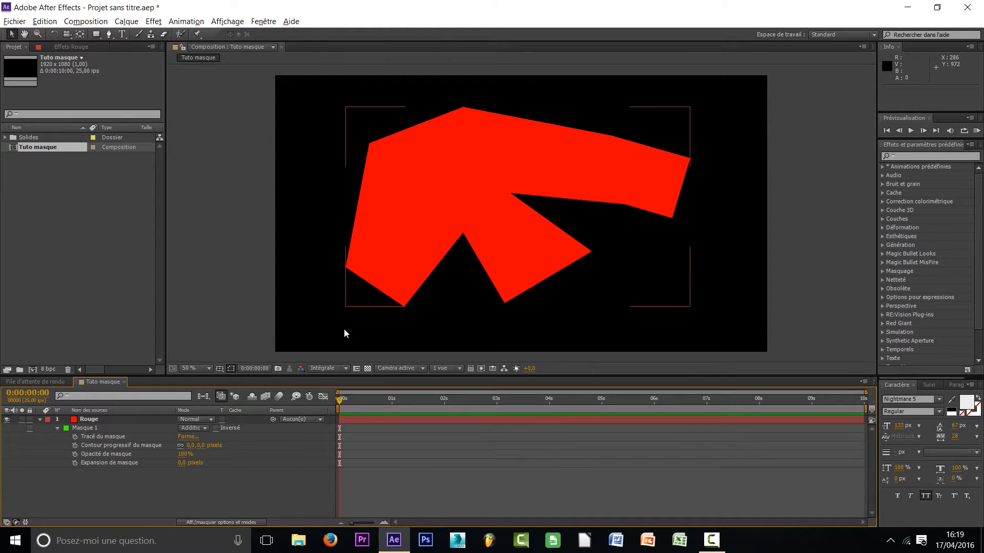
Raise Masque 1's feather to 78 pixels, and undo the shift made to the layer in the composition
{"action": "left_click_drag", "start_coordinate": [190, 450], "coordinate": [230, 446]}
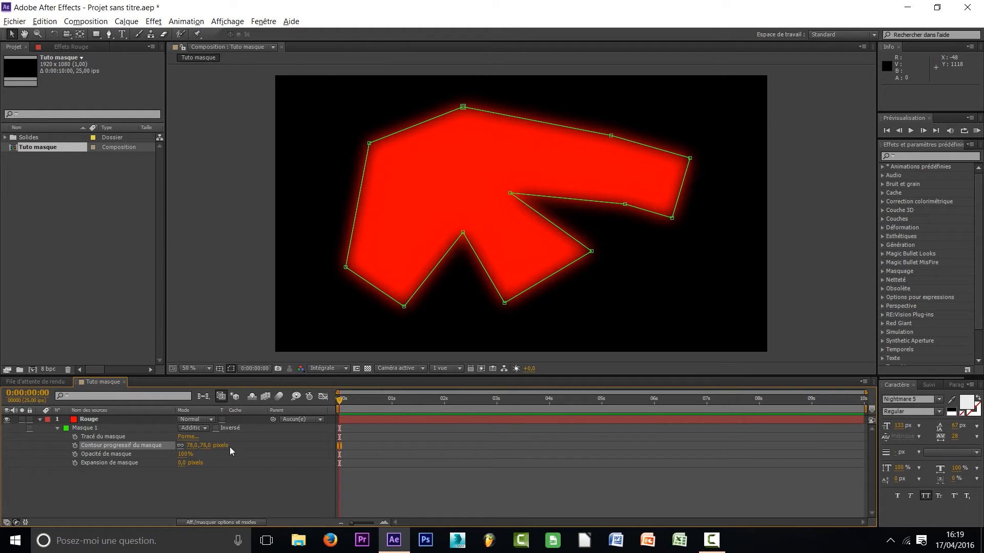
{"action": "left_click", "coordinate": [348, 431]}
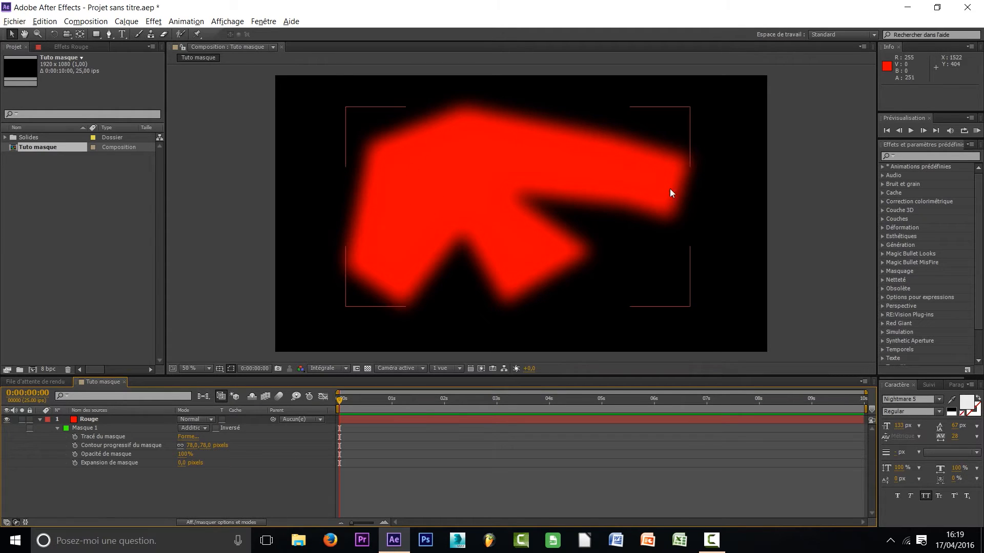
{"action": "left_click_drag", "start_coordinate": [593, 203], "coordinate": [499, 199]}
{"action": "key", "text": "ctrl+z"}
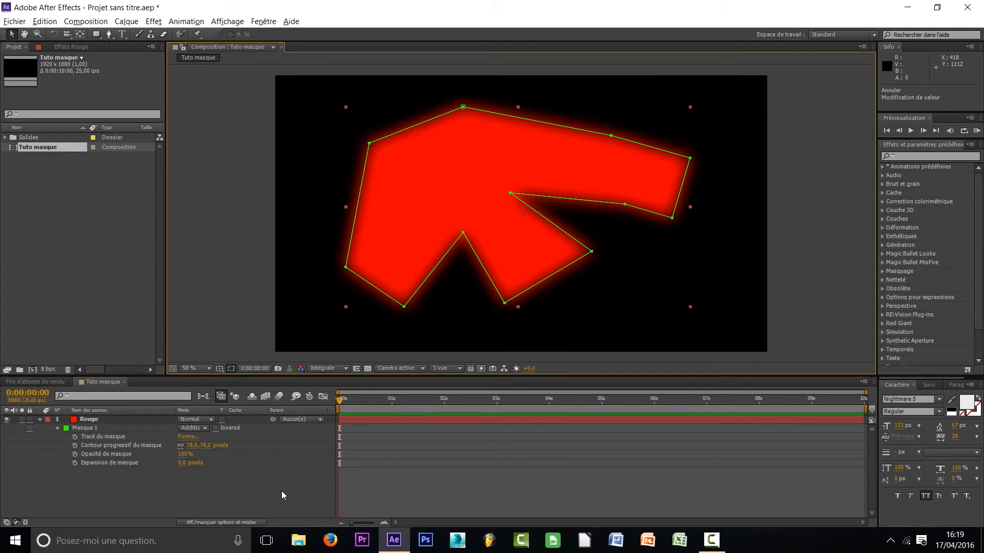
Reset Masque 1's feather to 0 pixels
{"action": "left_click", "coordinate": [193, 445]}
{"action": "type", "text": "0"}
{"action": "key", "text": "Return"}
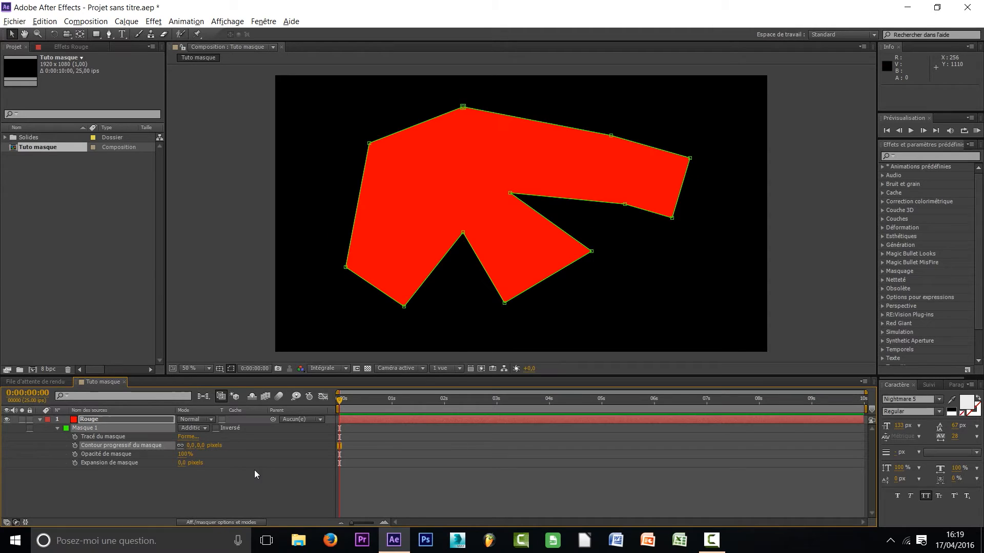
Try adjusting Masque 1's opacity and its expansion to -4 pixels, undo the expansion change, and deselect the layer
{"action": "left_click", "coordinate": [99, 456]}
{"action": "left_click_drag", "start_coordinate": [183, 454], "coordinate": [226, 446]}
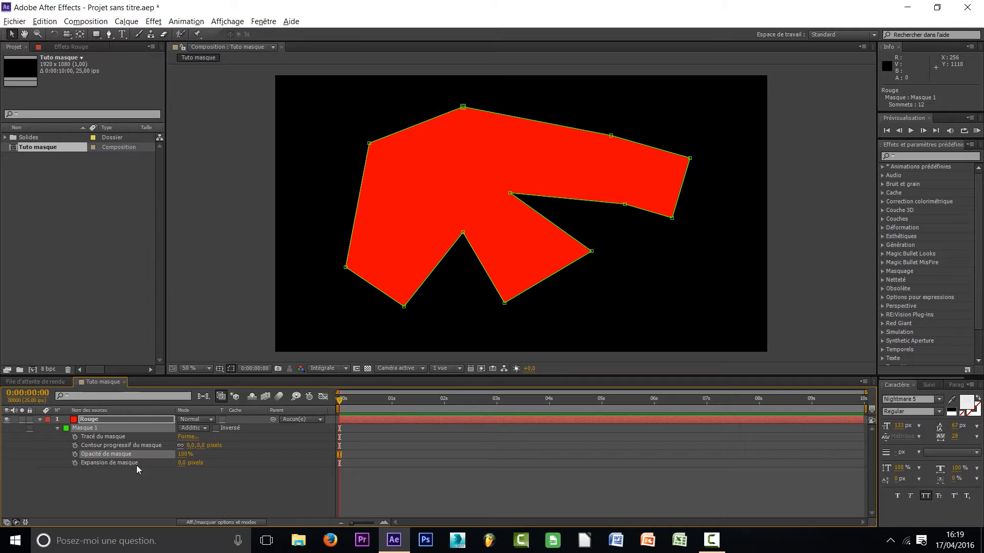
{"action": "mouse_move", "coordinate": [182, 462]}
{"action": "left_mouse_down"}
{"action": "mouse_move", "coordinate": [127, 463]}
{"action": "mouse_move", "coordinate": [241, 462]}
{"action": "mouse_move", "coordinate": [177, 459]}
{"action": "left_mouse_up"}
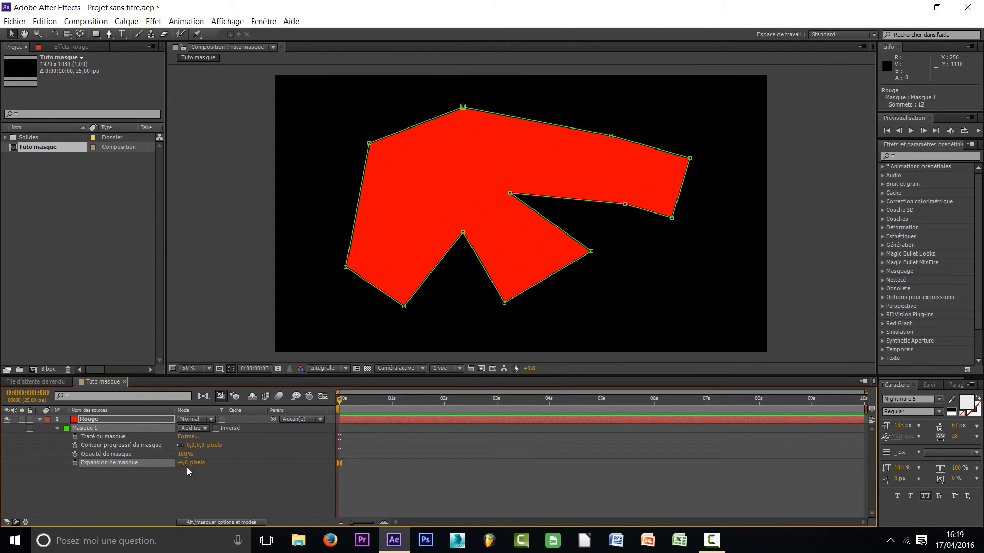
{"action": "key", "text": "ctrl+z"}
{"action": "left_click", "coordinate": [220, 484]}
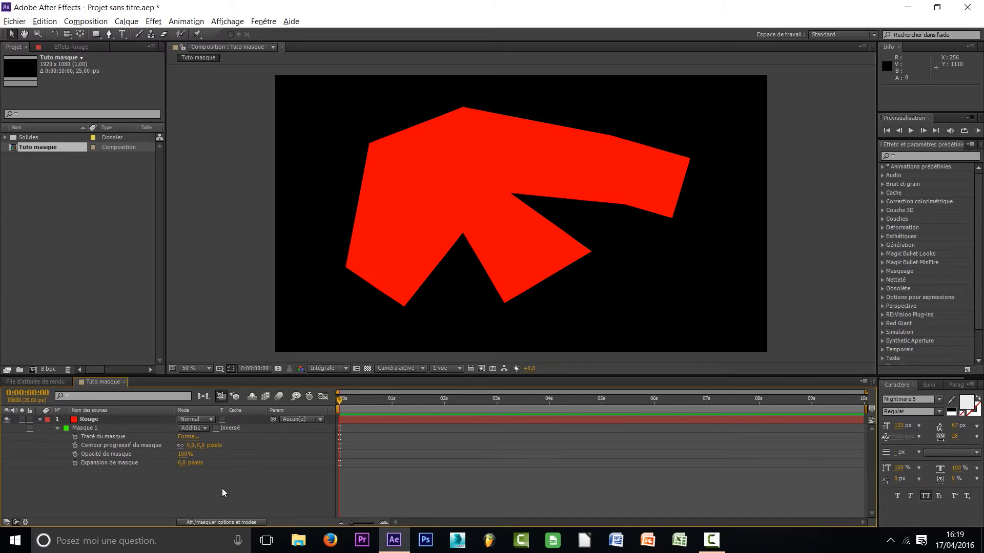
Invert Masque 1 on the Rouge layer, switch the inversion off again, and deselect the mask
{"action": "left_click", "coordinate": [206, 428]}
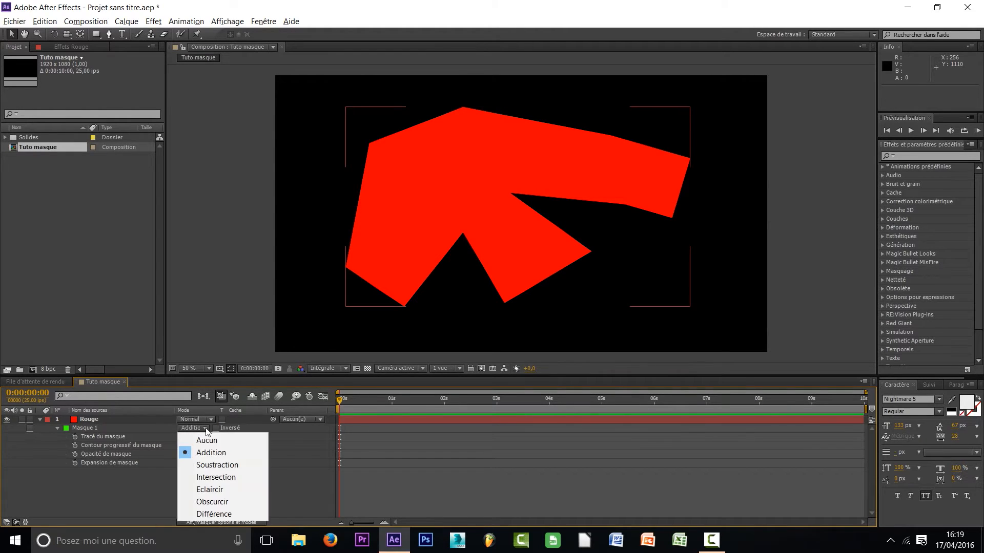
{"action": "left_click", "coordinate": [224, 430]}
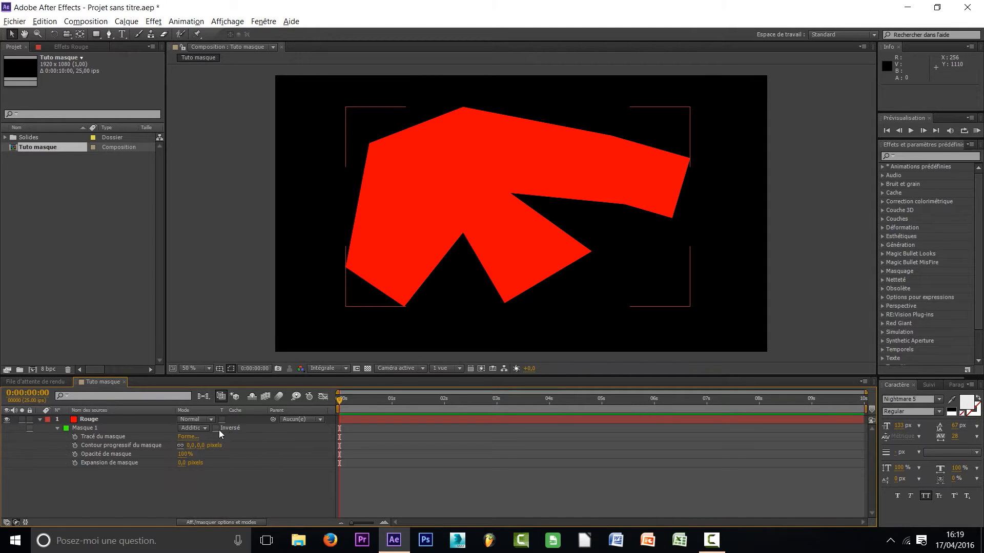
{"action": "left_click", "coordinate": [215, 429]}
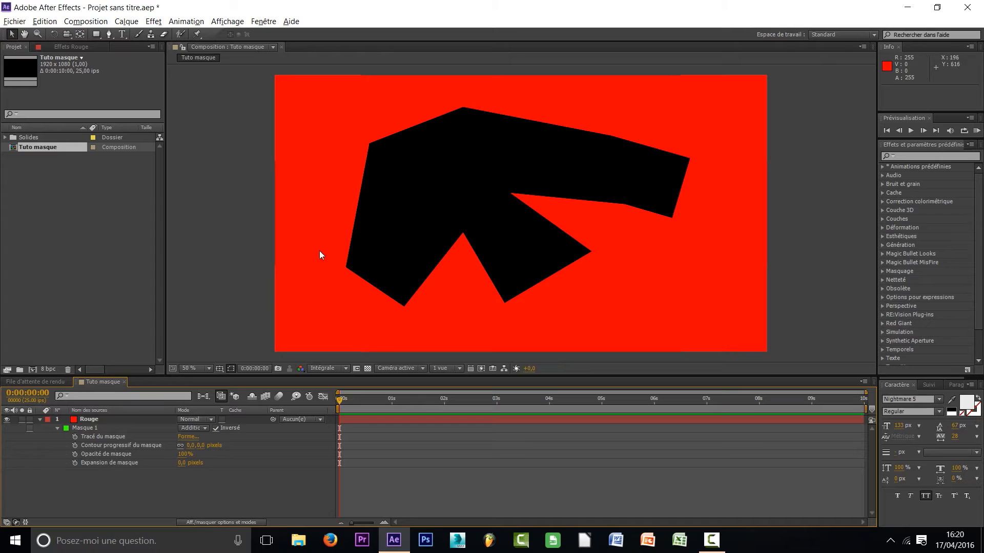
{"action": "left_click", "coordinate": [104, 430]}
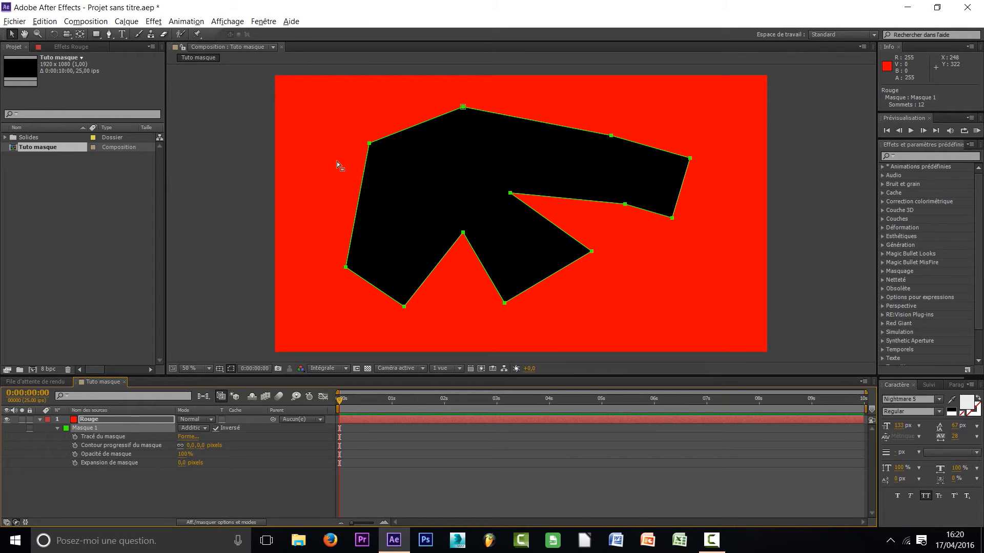
{"action": "left_click", "coordinate": [216, 429]}
{"action": "left_click", "coordinate": [216, 429]}
{"action": "left_click", "coordinate": [217, 429]}
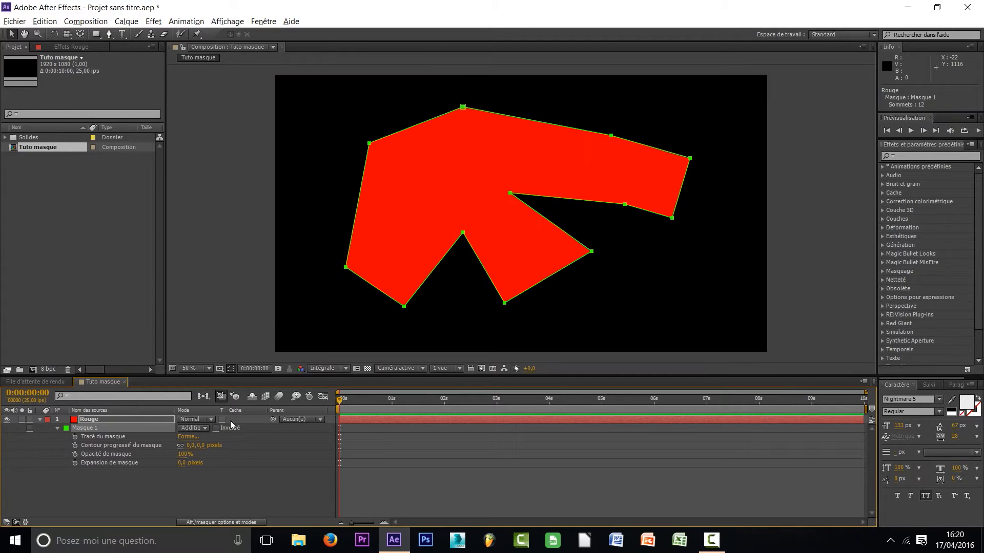
{"action": "left_click", "coordinate": [247, 446]}
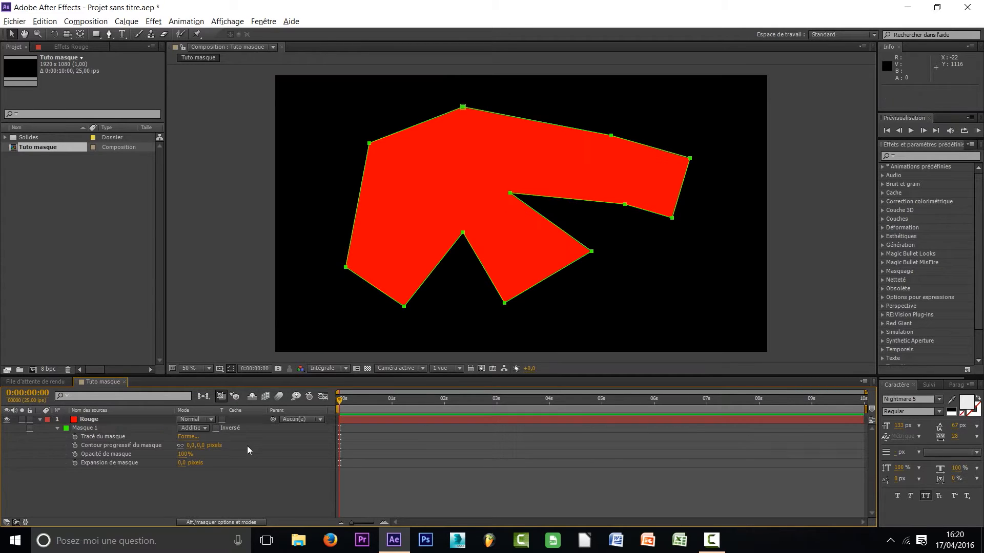
Try the Soustraction mode on Masque 1 and return it to Addition
{"action": "left_click", "coordinate": [202, 429]}
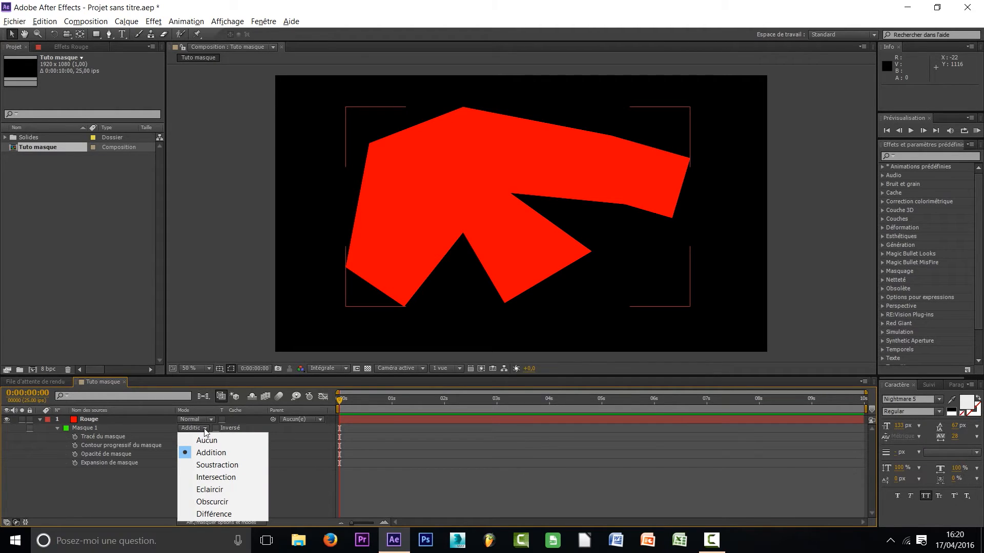
{"action": "left_click", "coordinate": [218, 465]}
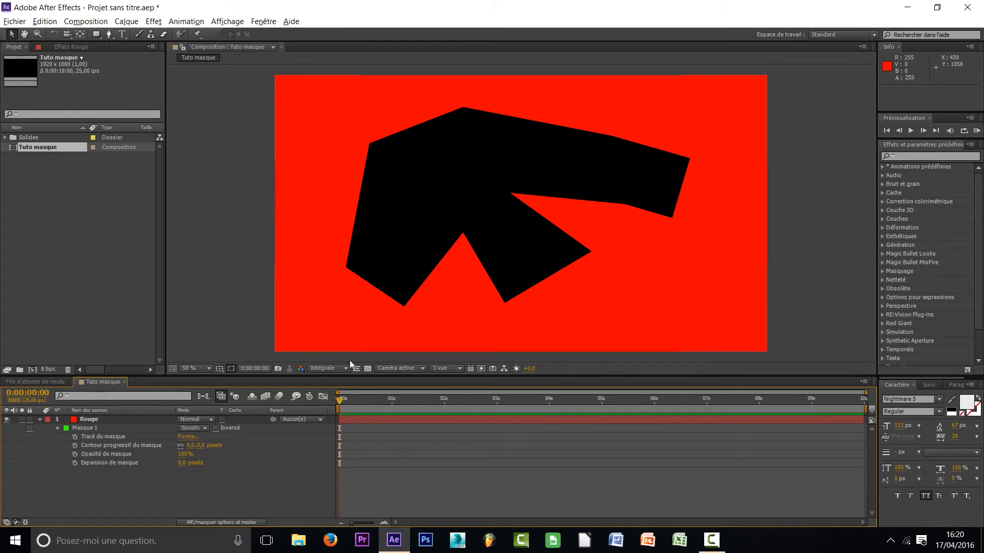
{"action": "left_click", "coordinate": [201, 428]}
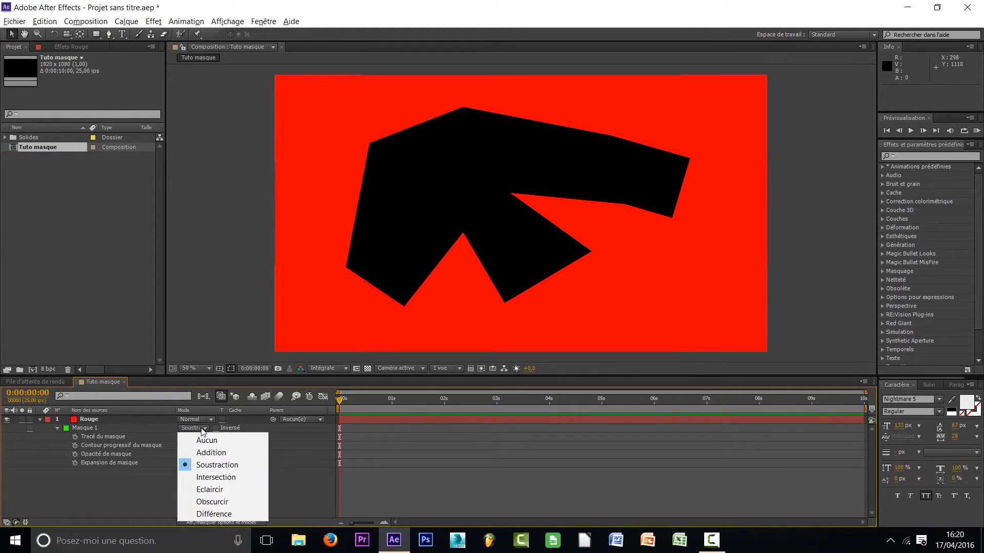
{"action": "left_click", "coordinate": [224, 453]}
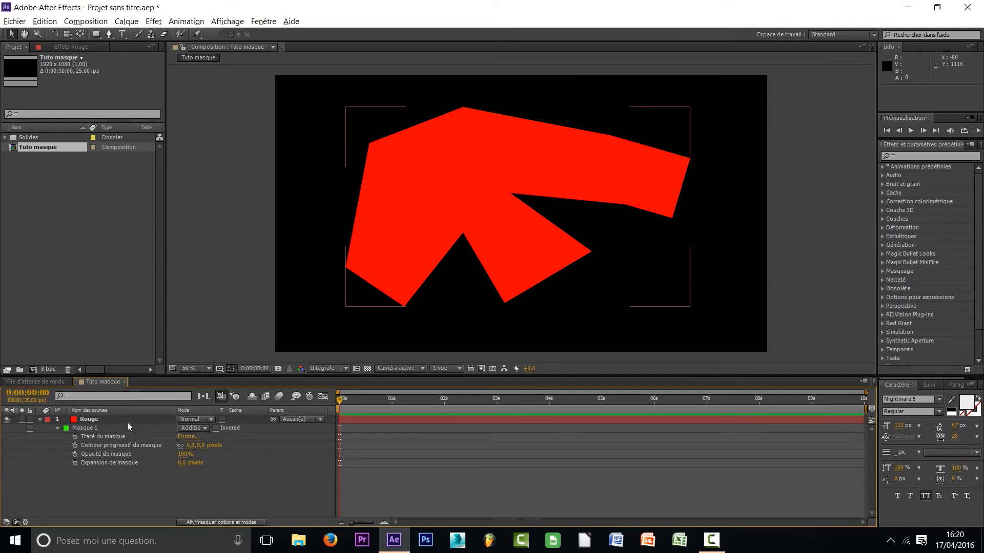
Select the Rouge layer, try the Aucun mode on Masque 1, and restore the mode to Addition
{"action": "left_click", "coordinate": [128, 420]}
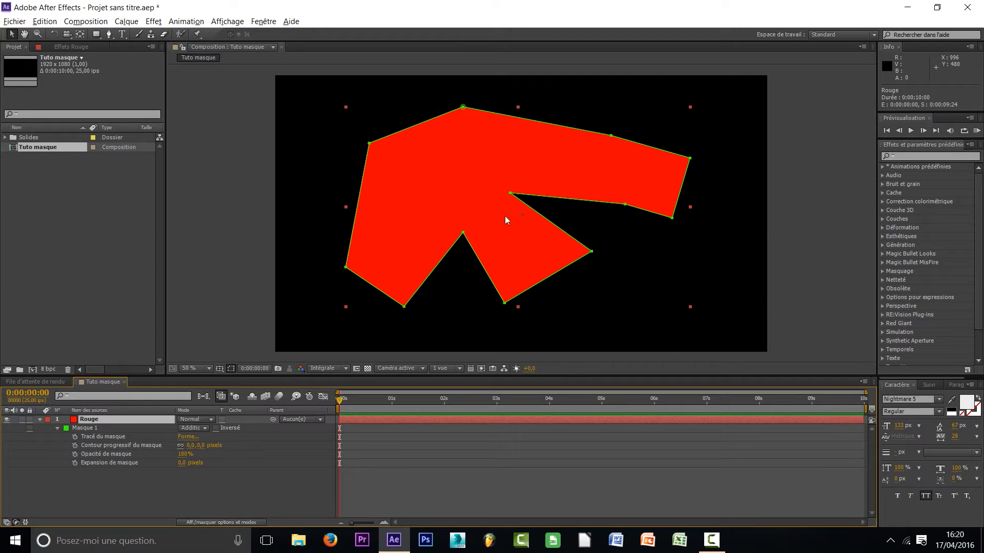
{"action": "left_click", "coordinate": [201, 428]}
{"action": "left_click", "coordinate": [201, 438]}
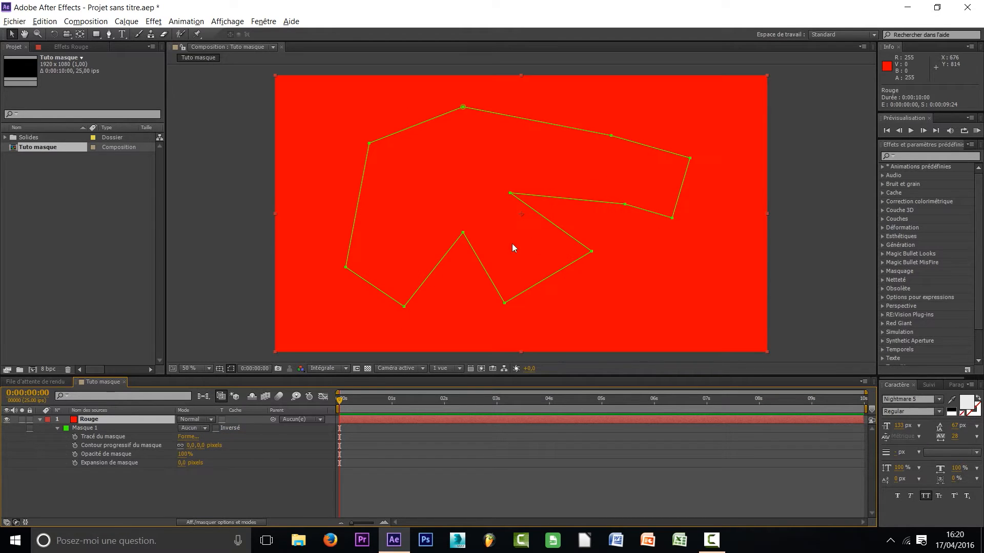
{"action": "left_click", "coordinate": [194, 429]}
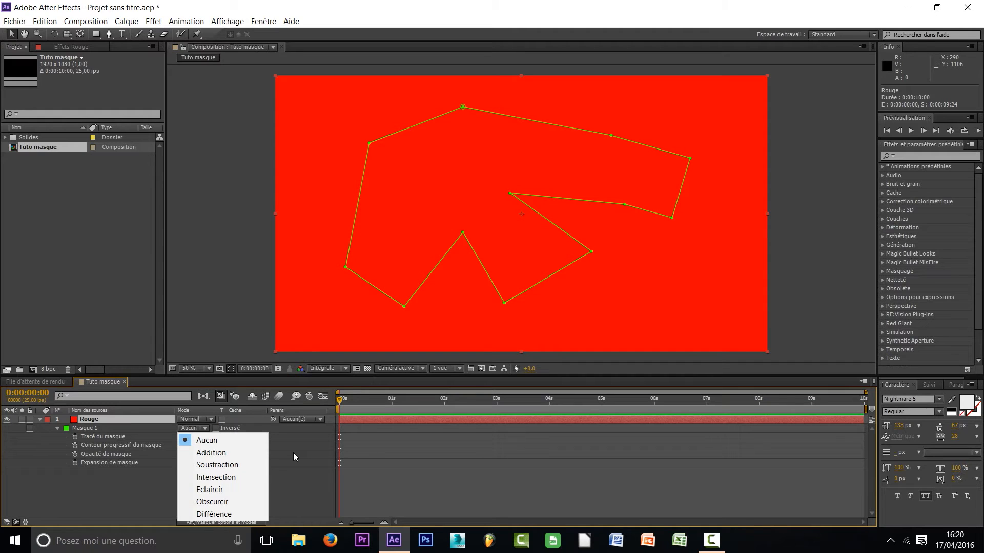
{"action": "left_click", "coordinate": [210, 454]}
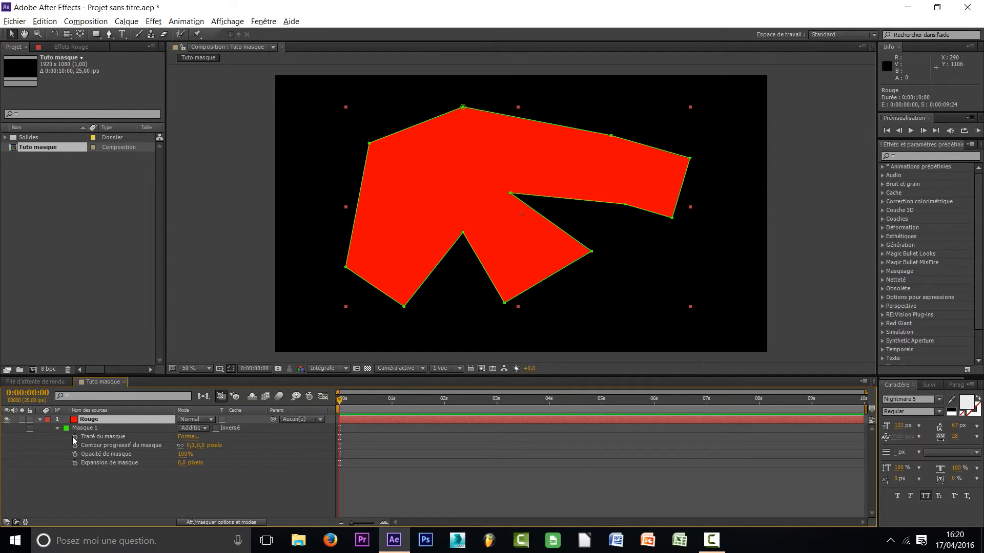
Select Masque 1's path property (Tracé du masque) at the start of the composition
{"action": "left_click", "coordinate": [95, 437]}
{"action": "left_click", "coordinate": [236, 452]}
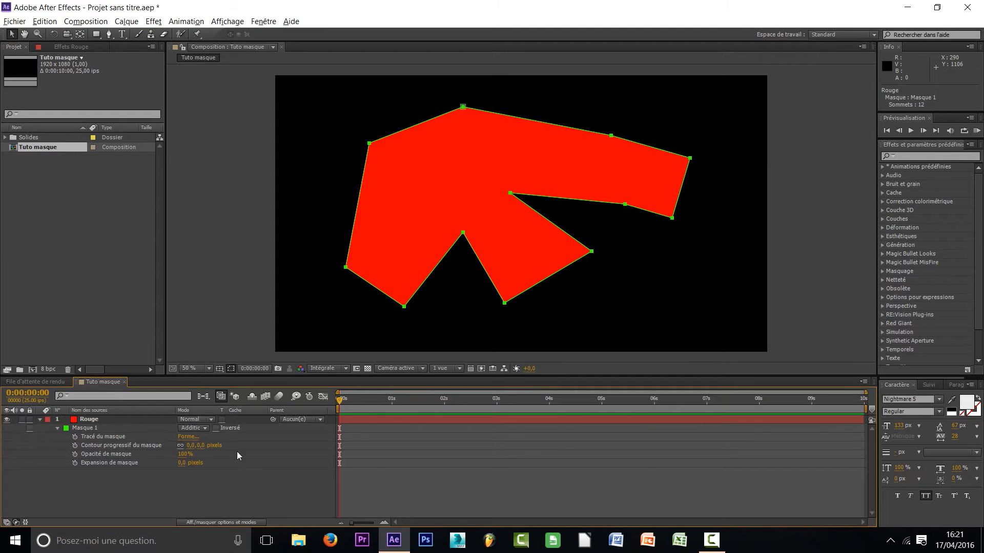
{"action": "left_click", "coordinate": [110, 438]}
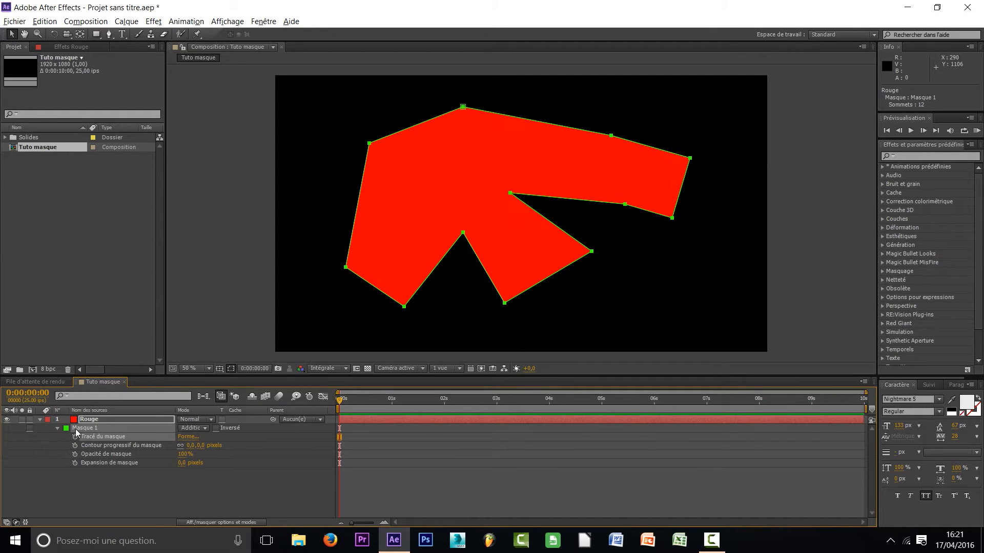
{"action": "left_click_drag", "start_coordinate": [350, 401], "coordinate": [345, 412]}
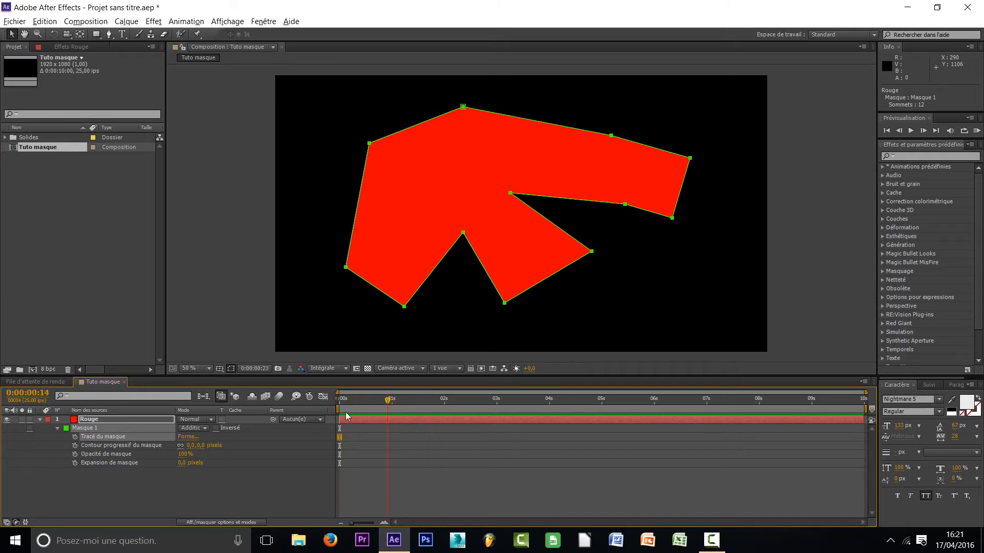
{"action": "left_click", "coordinate": [243, 449]}
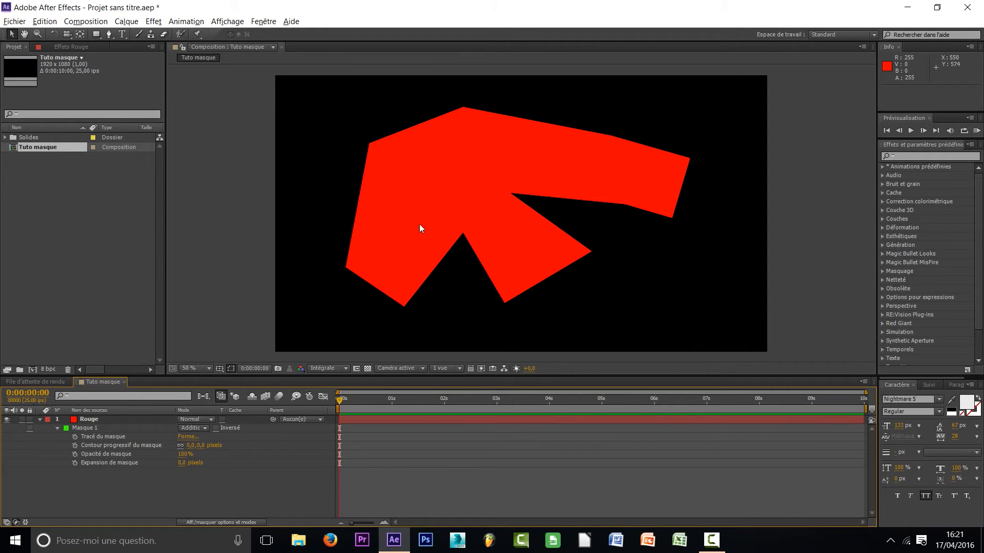
{"action": "left_click", "coordinate": [103, 435]}
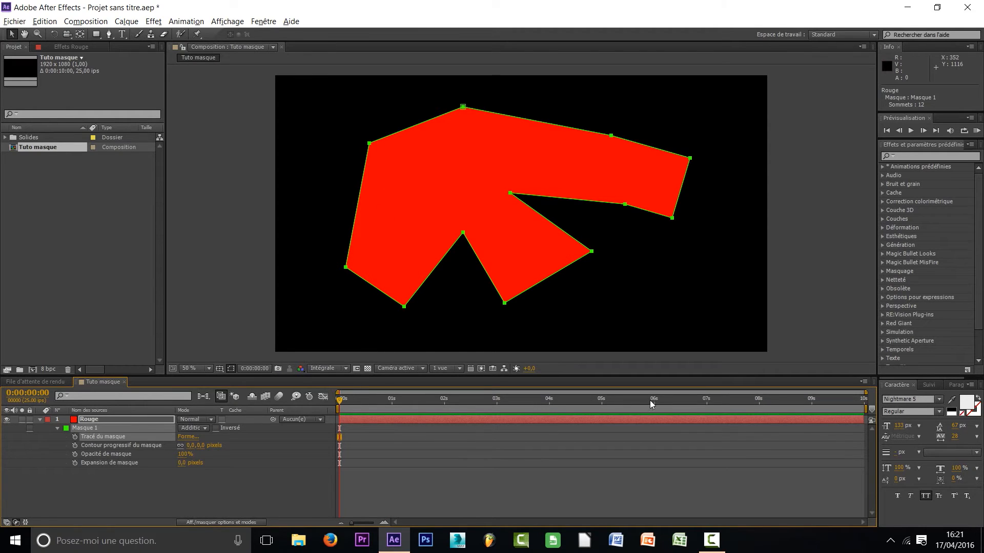
Start animating Masque 1's path by enabling its keyframing, with the first keyframe at 0:00:00:00
{"action": "left_click", "coordinate": [603, 403]}
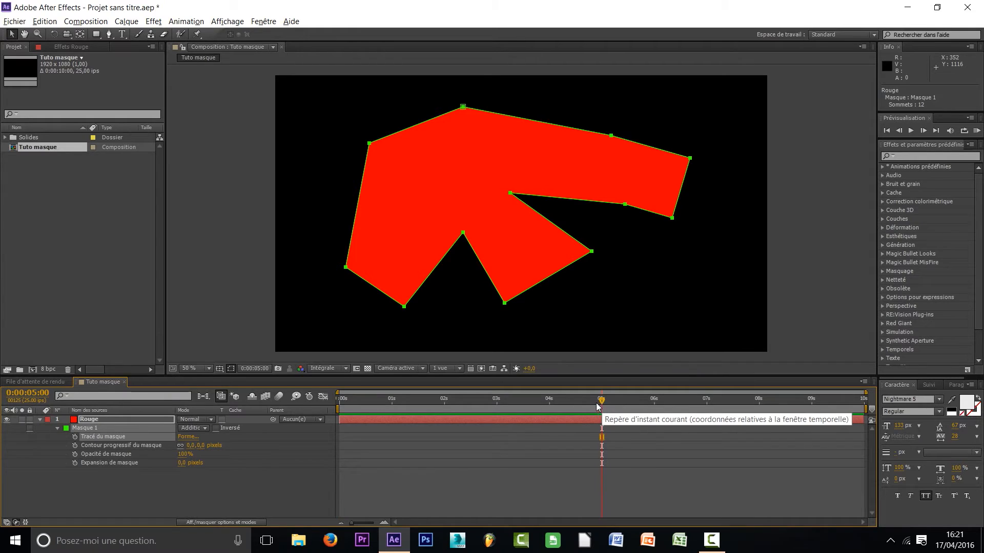
{"action": "left_click", "coordinate": [341, 404]}
{"action": "left_click_drag", "start_coordinate": [427, 403], "coordinate": [251, 410]}
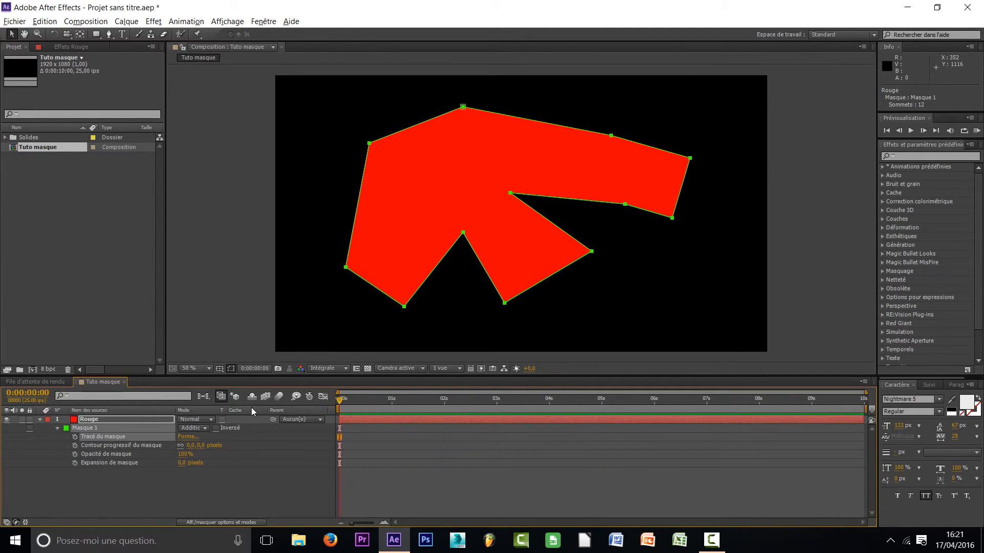
{"action": "left_click", "coordinate": [346, 407]}
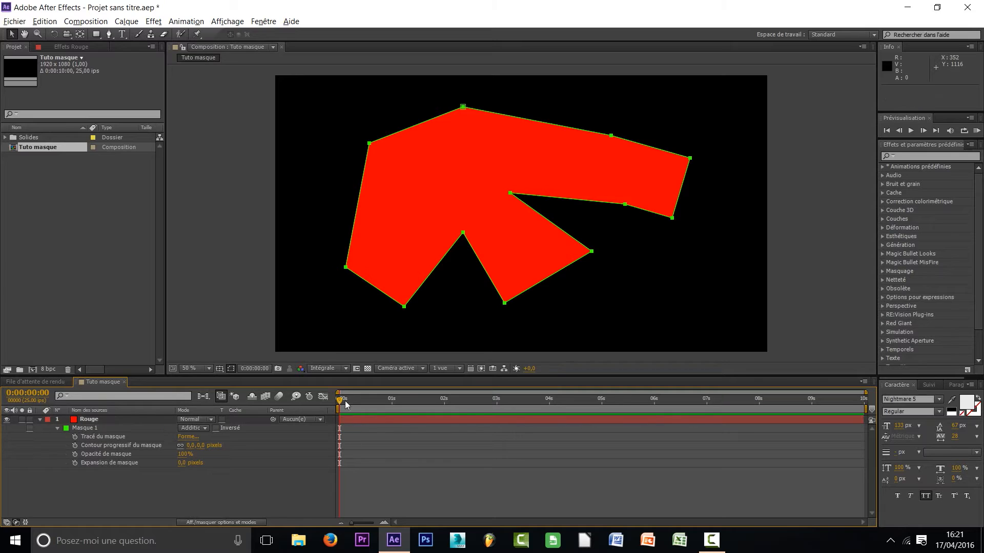
{"action": "left_click", "coordinate": [75, 437]}
{"action": "left_click_drag", "start_coordinate": [339, 437], "coordinate": [364, 438]}
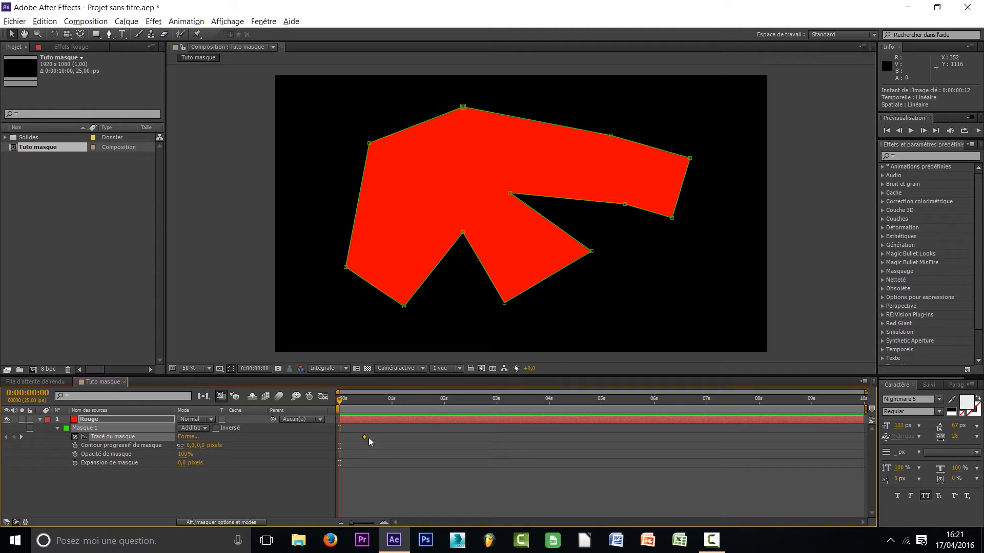
{"action": "left_click_drag", "start_coordinate": [431, 436], "coordinate": [342, 441]}
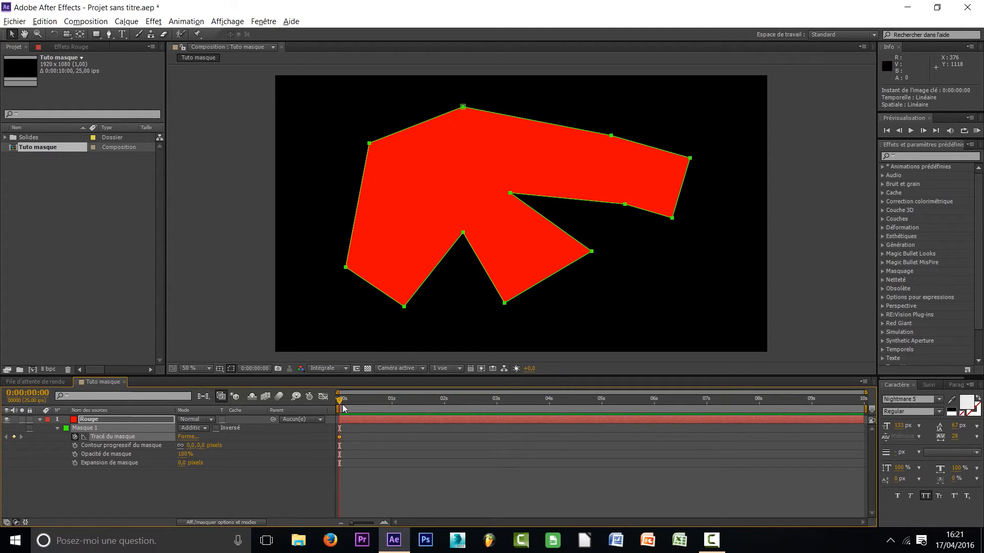
At 0:00:05:00, reshape Masque 1 on the Rouge layer by moving vertices all around its outline to form a clearly different shape
{"action": "left_click_drag", "start_coordinate": [347, 402], "coordinate": [429, 403]}
{"action": "left_click_drag", "start_coordinate": [587, 409], "coordinate": [605, 408]}
{"action": "left_click", "coordinate": [118, 420]}
{"action": "left_click_drag", "start_coordinate": [513, 192], "coordinate": [572, 178]}
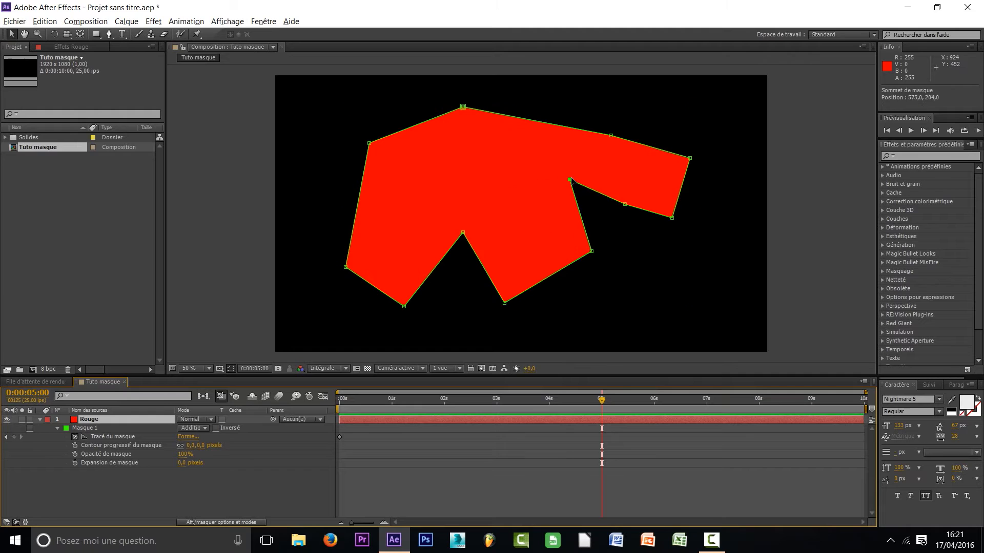
{"action": "left_click_drag", "start_coordinate": [462, 107], "coordinate": [465, 149]}
{"action": "left_click_drag", "start_coordinate": [463, 233], "coordinate": [458, 279]}
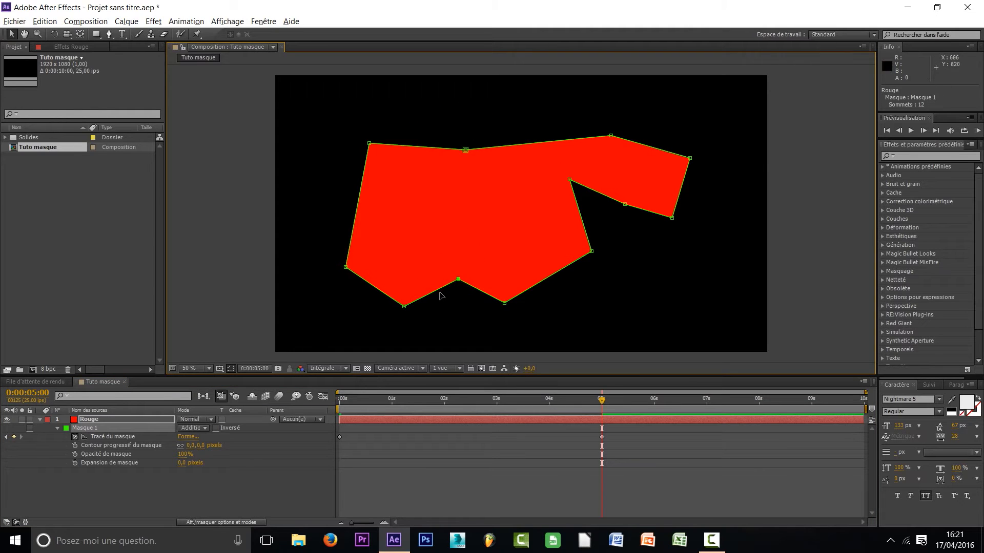
{"action": "left_click_drag", "start_coordinate": [405, 306], "coordinate": [413, 234]}
{"action": "left_click_drag", "start_coordinate": [346, 267], "coordinate": [323, 243]}
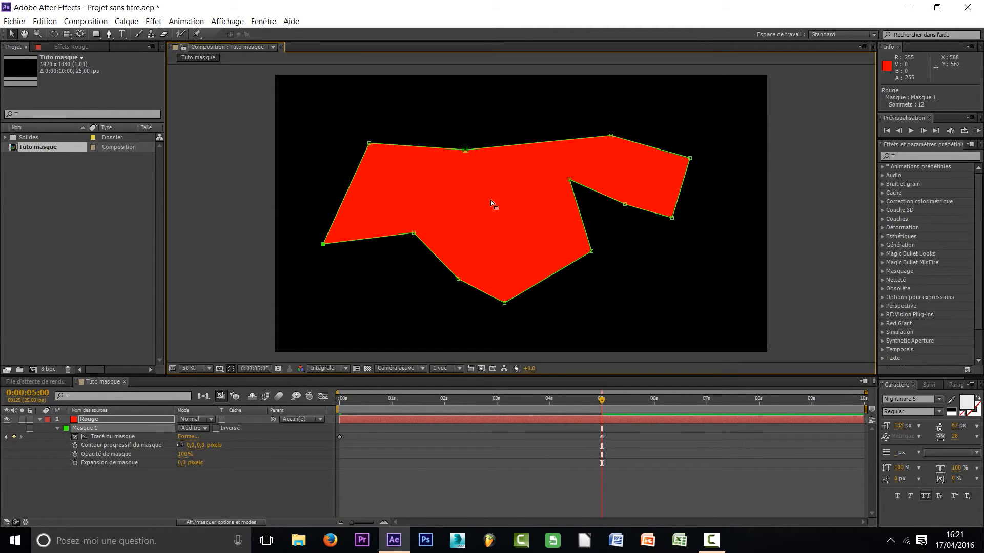
{"action": "left_click_drag", "start_coordinate": [611, 136], "coordinate": [635, 107]}
{"action": "left_click_drag", "start_coordinate": [625, 205], "coordinate": [704, 220]}
{"action": "left_click_drag", "start_coordinate": [690, 158], "coordinate": [722, 140]}
{"action": "left_click_drag", "start_coordinate": [368, 144], "coordinate": [339, 119]}
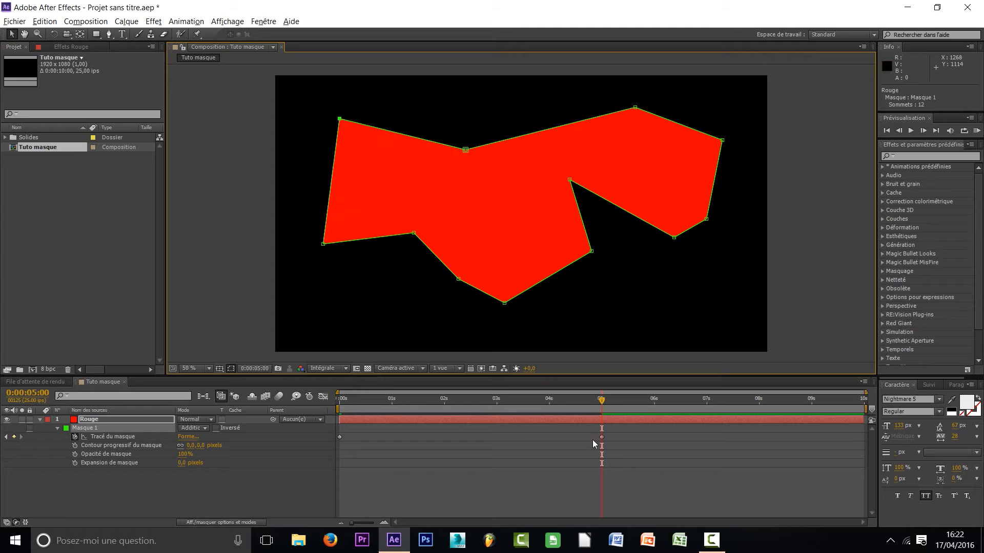
Scrub between the two mask path keyframes to preview the shape animation, return to the composition's start, and deselect the layer
{"action": "left_click_drag", "start_coordinate": [601, 437], "coordinate": [602, 439]}
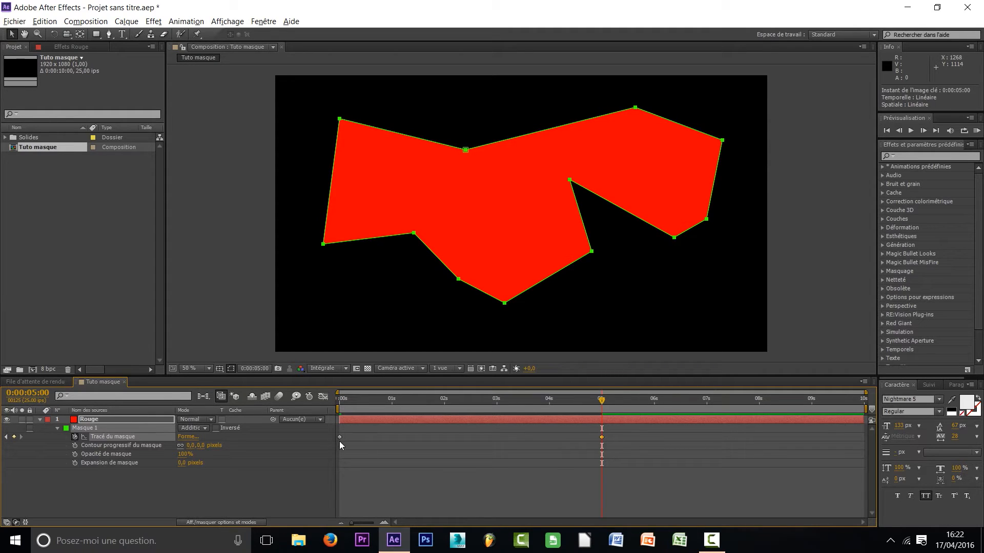
{"action": "left_click_drag", "start_coordinate": [601, 400], "coordinate": [484, 400]}
{"action": "left_click_drag", "start_coordinate": [543, 398], "coordinate": [322, 393]}
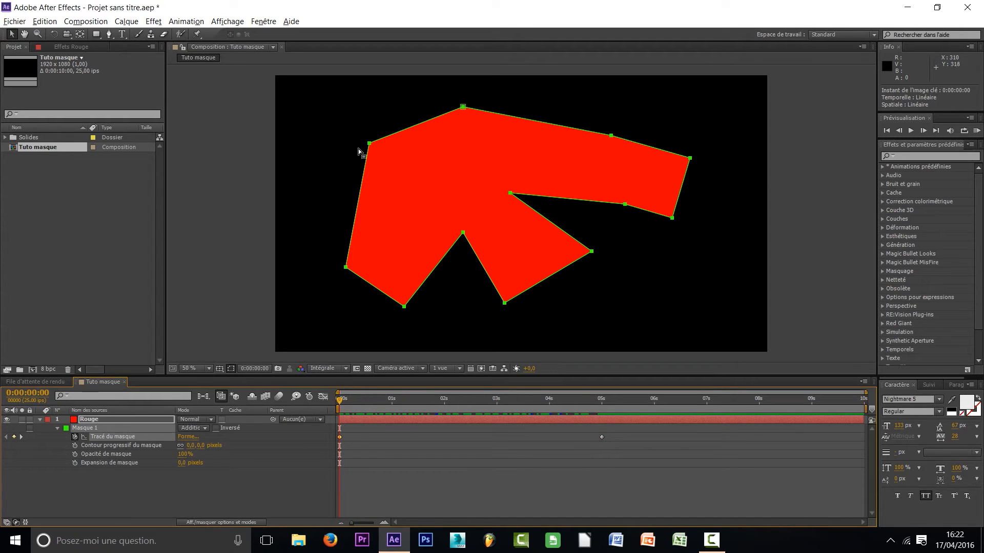
{"action": "left_click_drag", "start_coordinate": [357, 404], "coordinate": [602, 401]}
{"action": "left_click_drag", "start_coordinate": [339, 400], "coordinate": [245, 420]}
{"action": "left_click", "coordinate": [302, 468]}
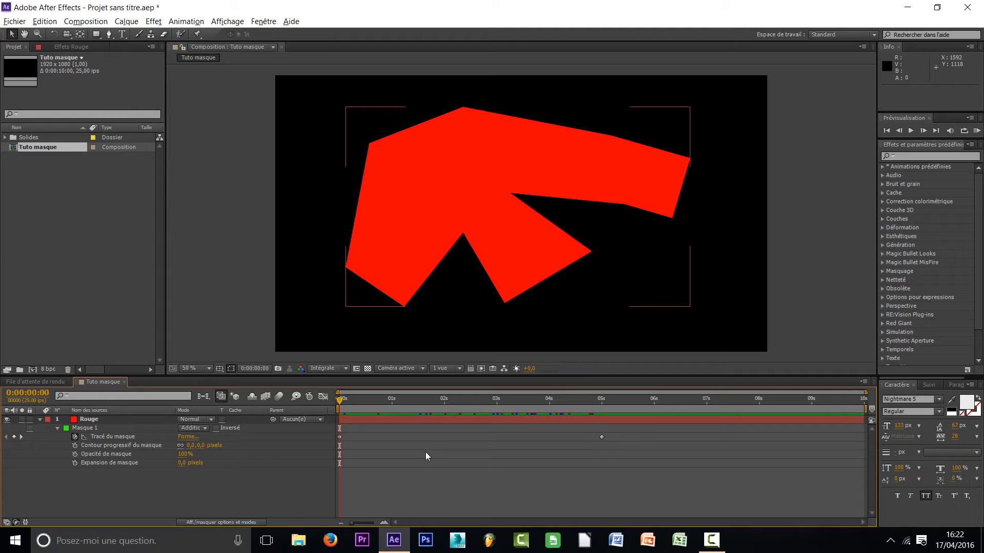
{"action": "left_click", "coordinate": [712, 540]}
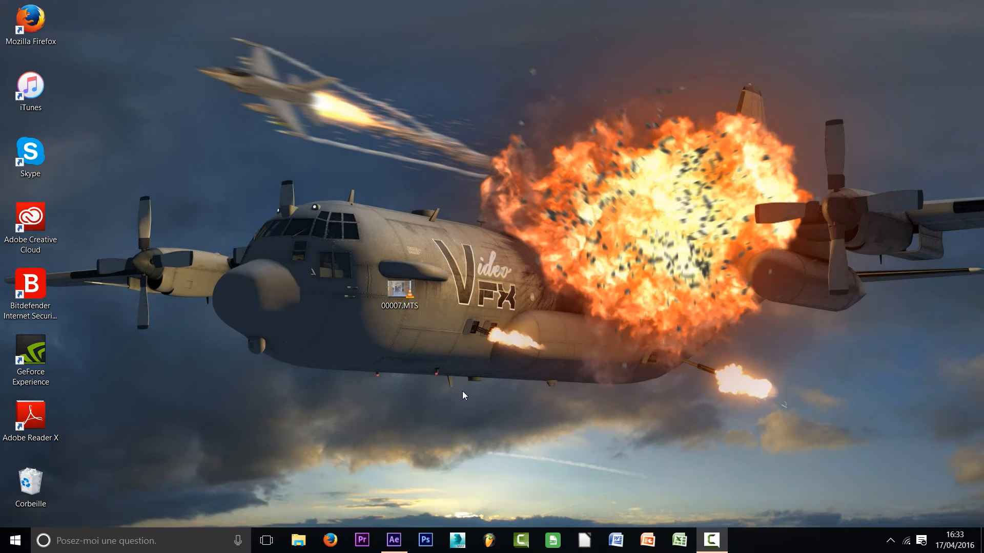
Import the video 00007.MTS from the desktop into the empty After Effects project
{"action": "left_click", "coordinate": [394, 540]}
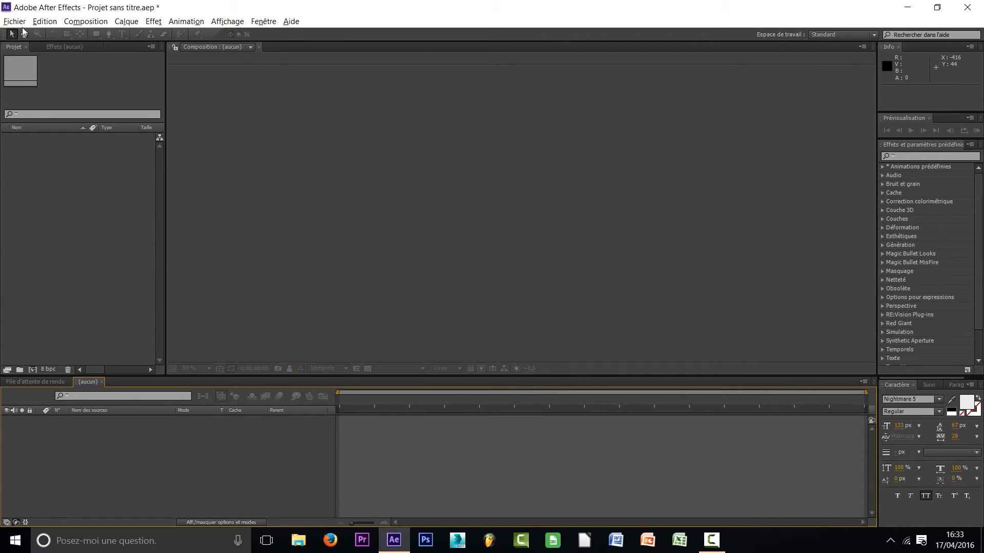
{"action": "left_click", "coordinate": [908, 7]}
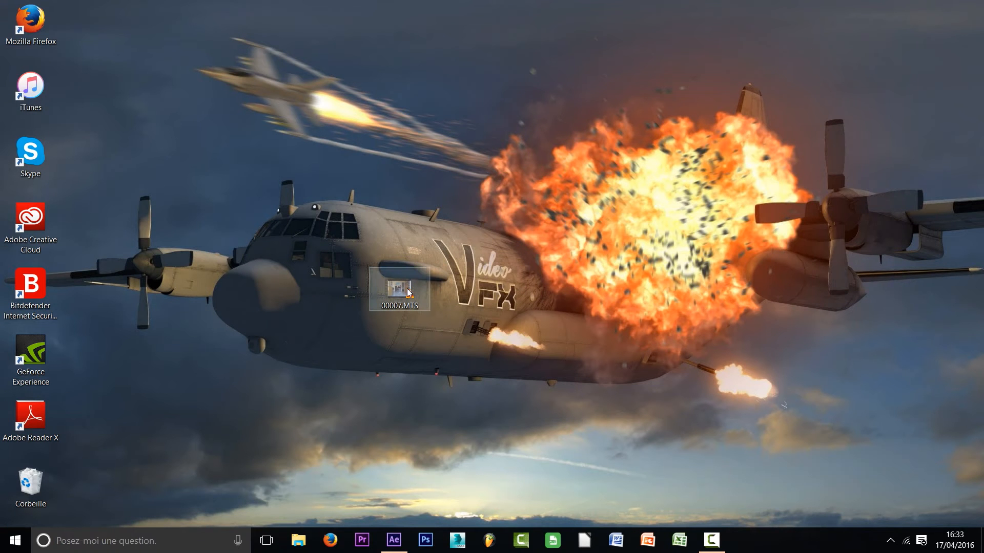
{"action": "left_click_drag", "start_coordinate": [403, 293], "coordinate": [61, 192]}
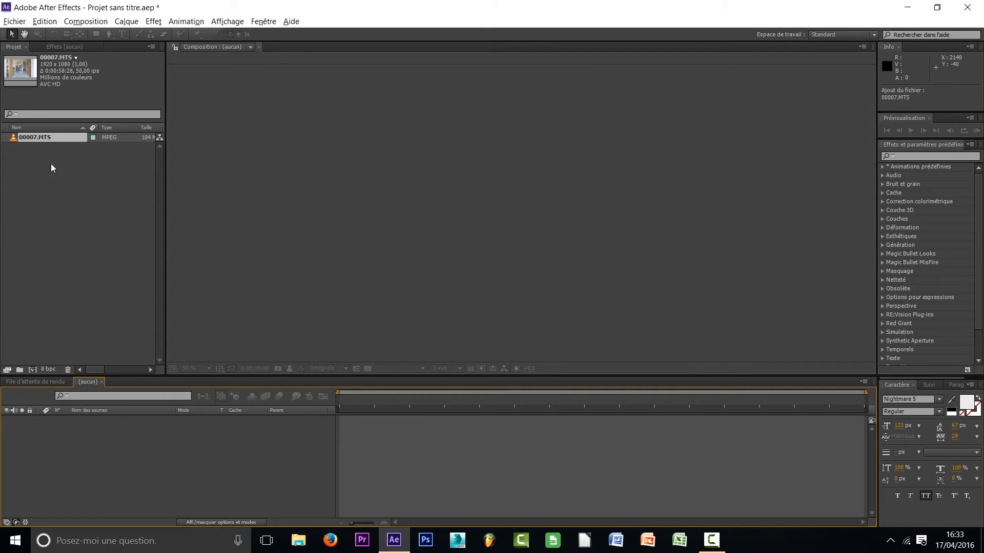
Create a composition directly from the 00007.MTS footage
{"action": "left_click", "coordinate": [35, 162]}
{"action": "left_click", "coordinate": [46, 138]}
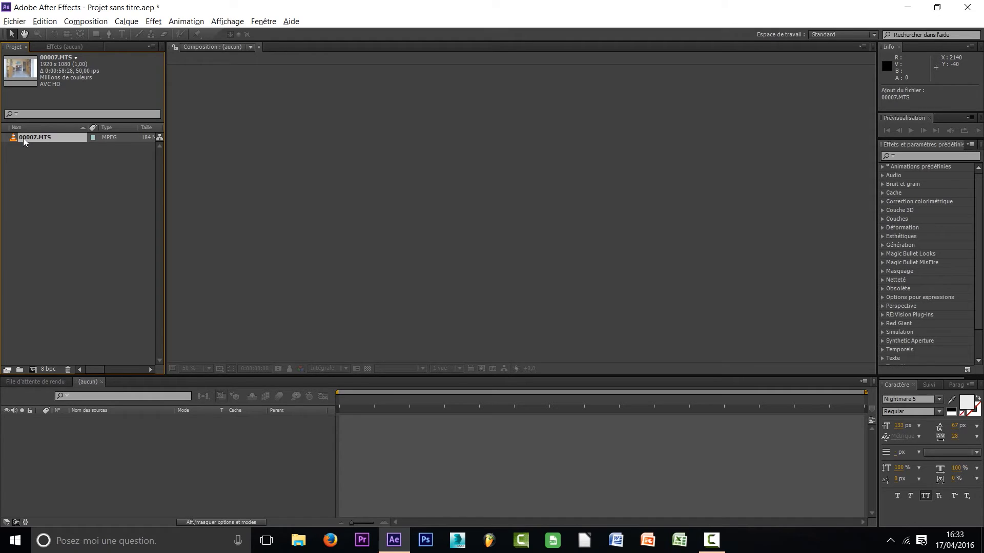
{"action": "left_click_drag", "start_coordinate": [29, 137], "coordinate": [33, 370]}
{"action": "left_click_drag", "start_coordinate": [33, 370], "coordinate": [33, 370]}
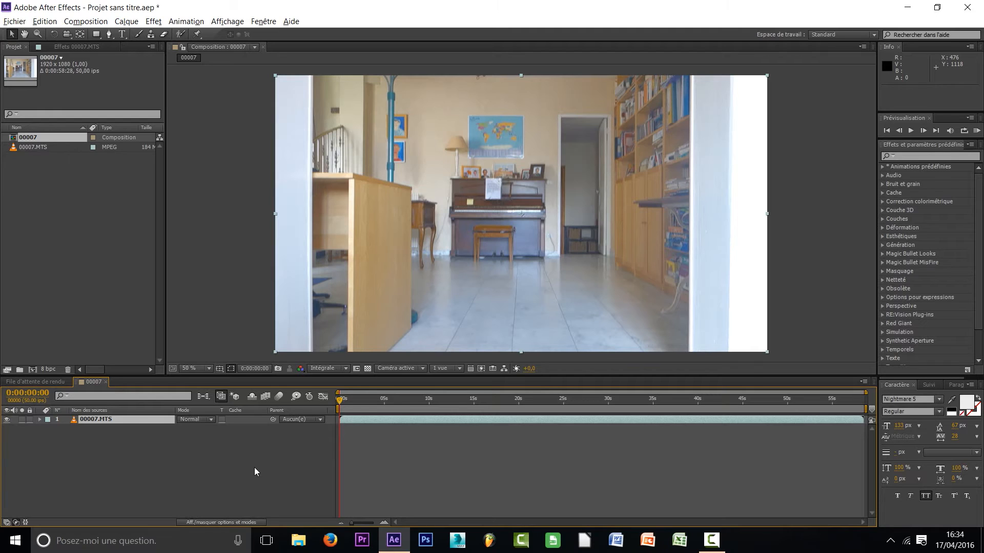
Split the 00007.MTS layer at 0:00:02:06
{"action": "left_click", "coordinate": [402, 398]}
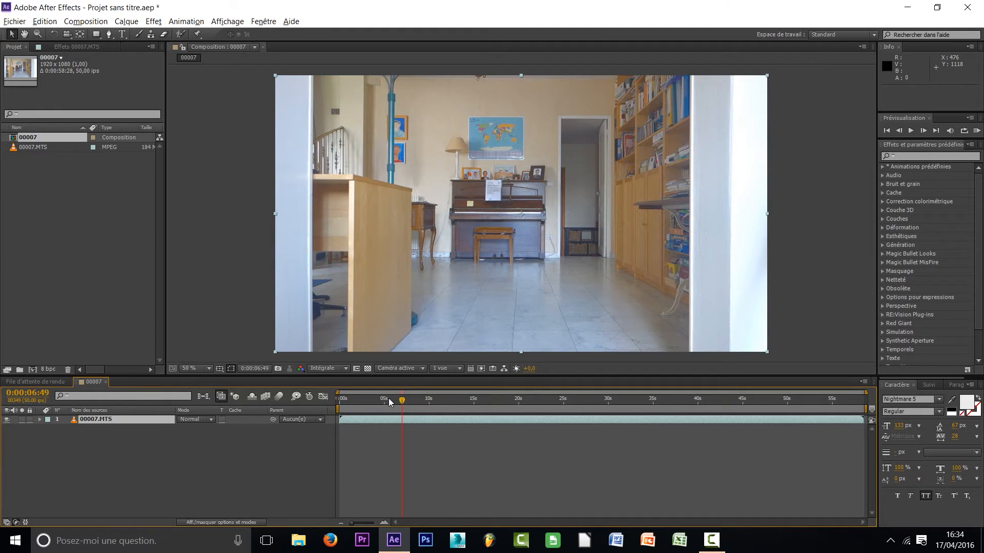
{"action": "left_click_drag", "start_coordinate": [381, 403], "coordinate": [359, 401]}
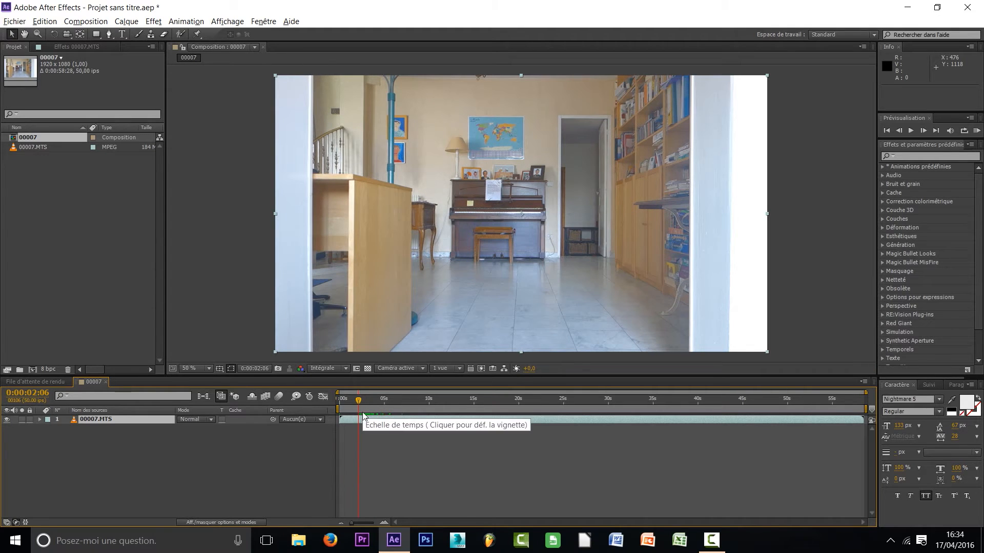
{"action": "left_click", "coordinate": [239, 460]}
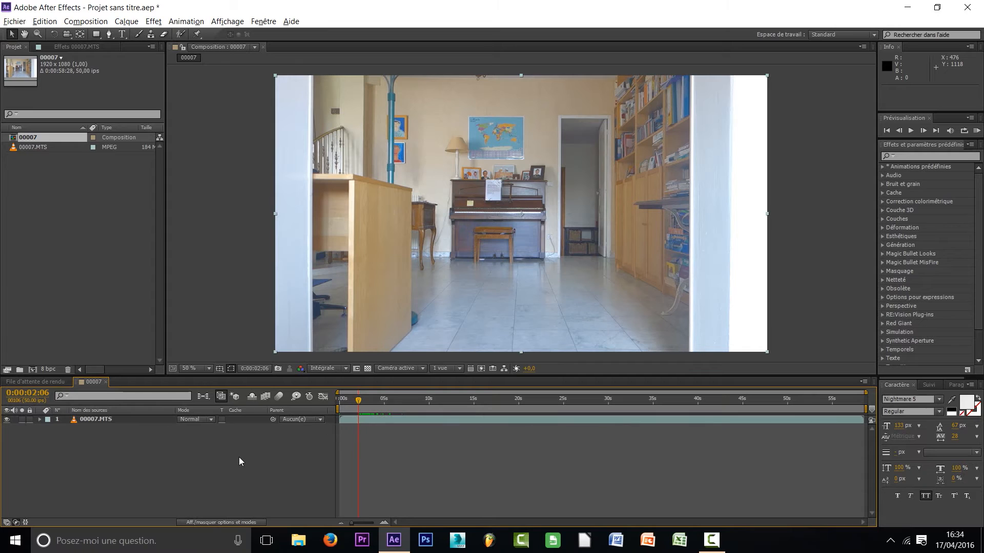
{"action": "left_click", "coordinate": [93, 421]}
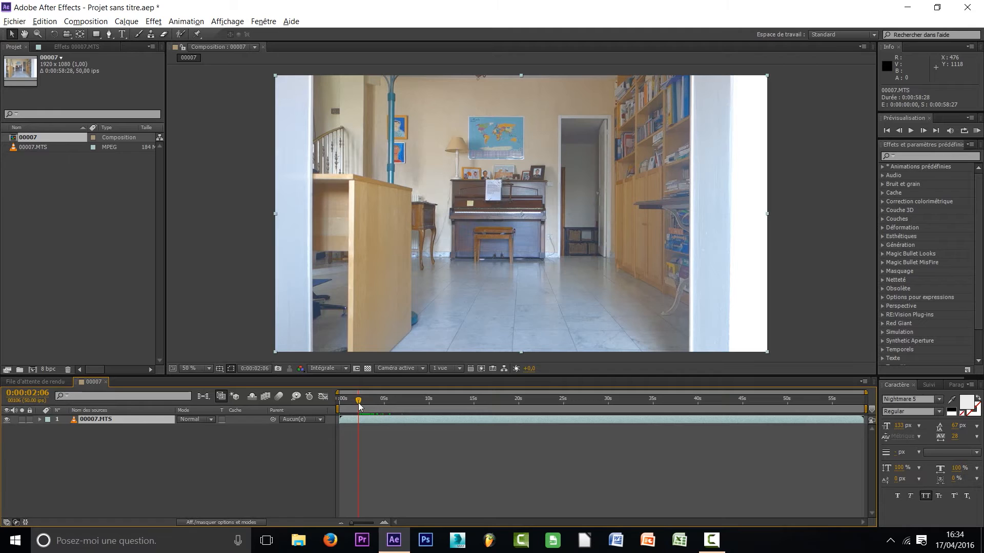
{"action": "left_click", "coordinate": [117, 436]}
{"action": "left_click", "coordinate": [101, 420]}
{"action": "key", "text": "ctrl+d"}
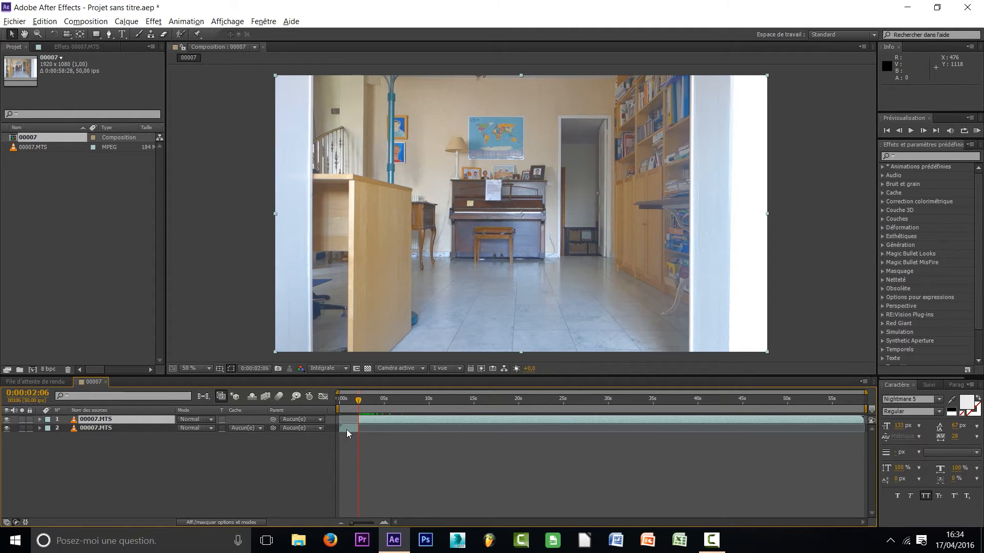
Delete the opening piece before the cut and move the remaining clip to the start of the composition
{"action": "left_click", "coordinate": [116, 428]}
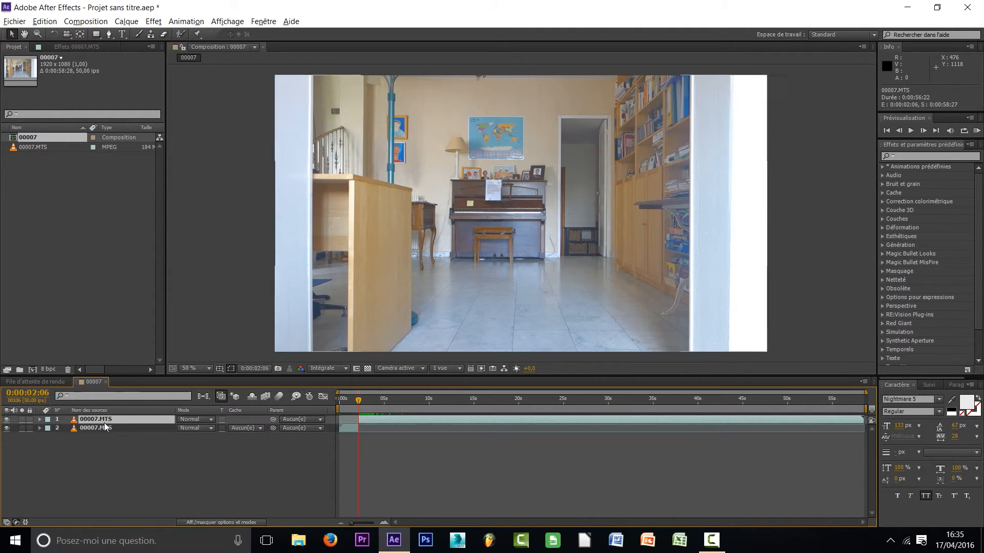
{"action": "left_click", "coordinate": [115, 463]}
{"action": "left_click", "coordinate": [105, 427]}
{"action": "key", "text": "Delete"}
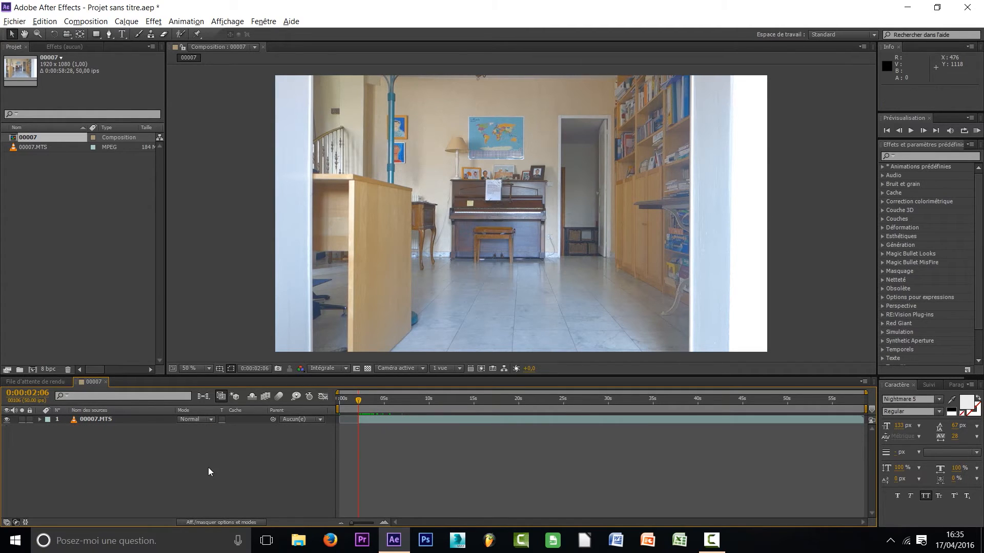
{"action": "left_click_drag", "start_coordinate": [478, 421], "coordinate": [456, 422]}
Scrub the empty-room shot to find its end and split the 00007.MTS layer at 0:00:02:26
{"action": "mouse_move", "coordinate": [361, 402]}
{"action": "left_mouse_down"}
{"action": "mouse_move", "coordinate": [332, 401]}
{"action": "mouse_move", "coordinate": [396, 403]}
{"action": "mouse_move", "coordinate": [353, 400]}
{"action": "mouse_move", "coordinate": [369, 401]}
{"action": "left_mouse_up"}
{"action": "key", "text": "Caps_Lock"}
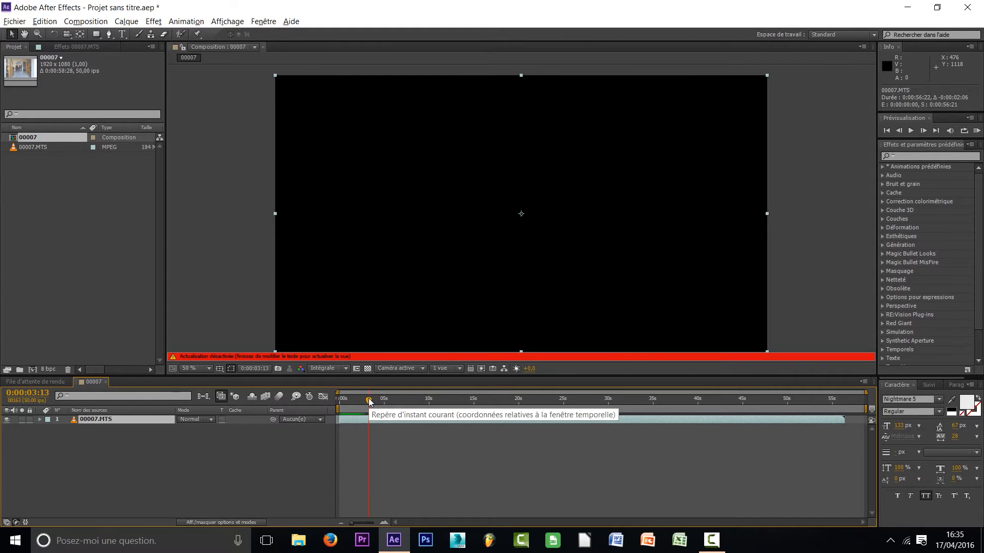
{"action": "left_click", "coordinate": [364, 400]}
{"action": "key", "text": "Caps_Lock"}
{"action": "left_click", "coordinate": [369, 400]}
{"action": "left_click_drag", "start_coordinate": [365, 401], "coordinate": [362, 401]}
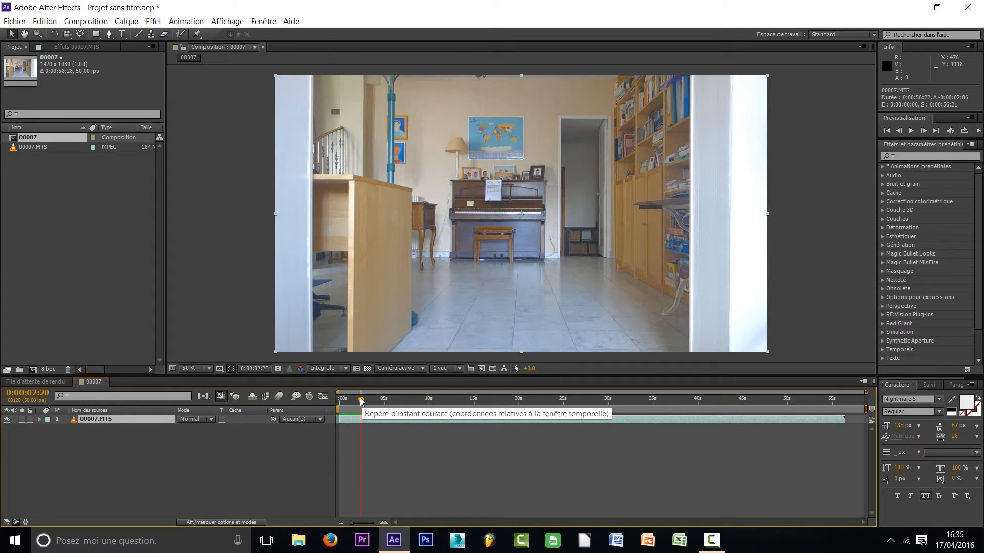
{"action": "left_click", "coordinate": [358, 401]}
{"action": "left_click", "coordinate": [362, 401]}
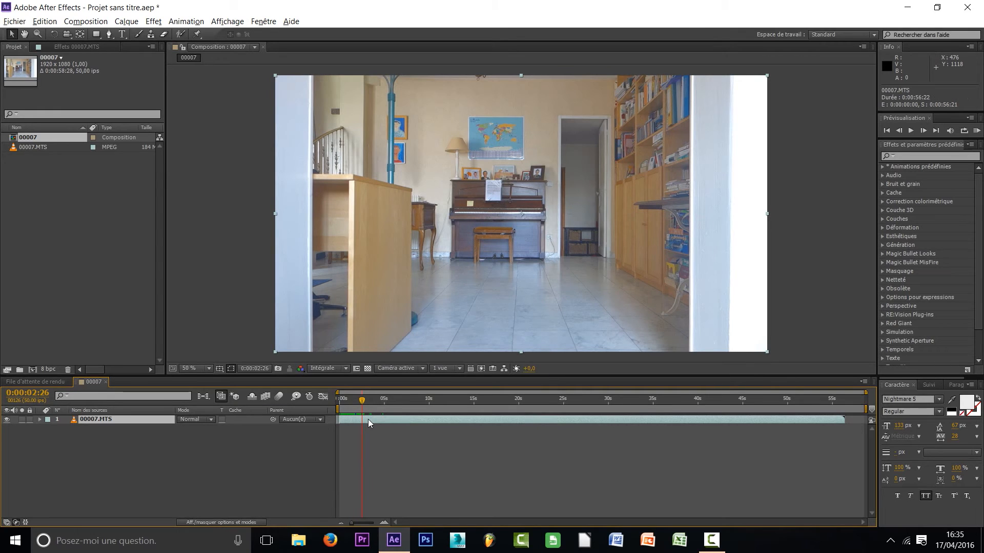
{"action": "key", "text": "ctrl+shift+d"}
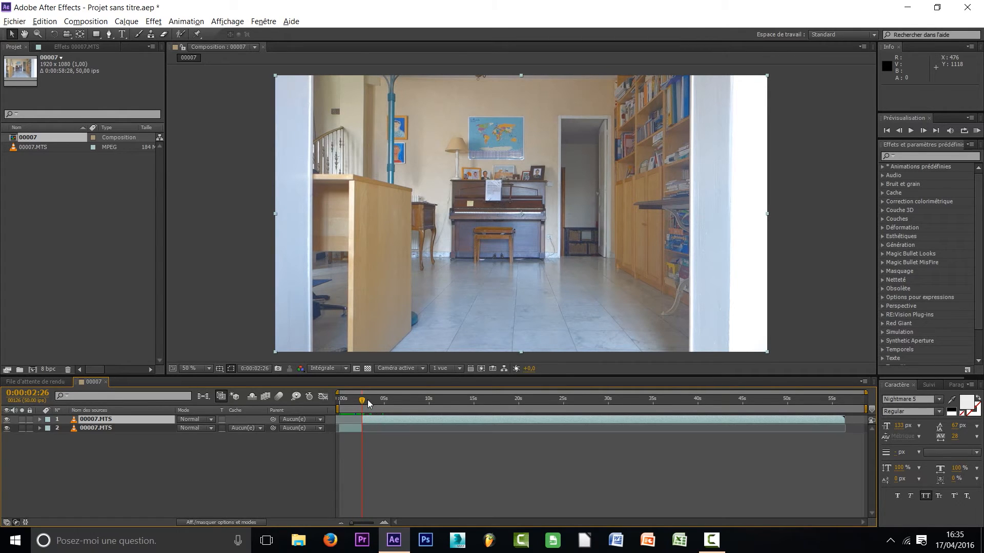
Split the upper clip at 0:00:25:11, where the masked figure stands in the doorway, and delete the piece before the cut
{"action": "left_click_drag", "start_coordinate": [370, 401], "coordinate": [566, 400]}
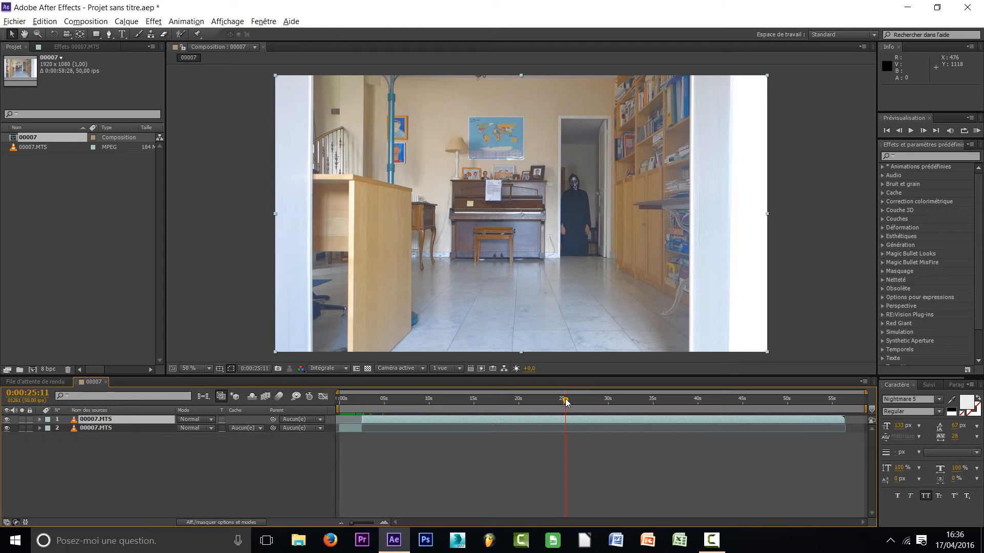
{"action": "key", "text": "ctrl+shift+d"}
{"action": "left_click", "coordinate": [548, 426]}
{"action": "key", "text": "Delete"}
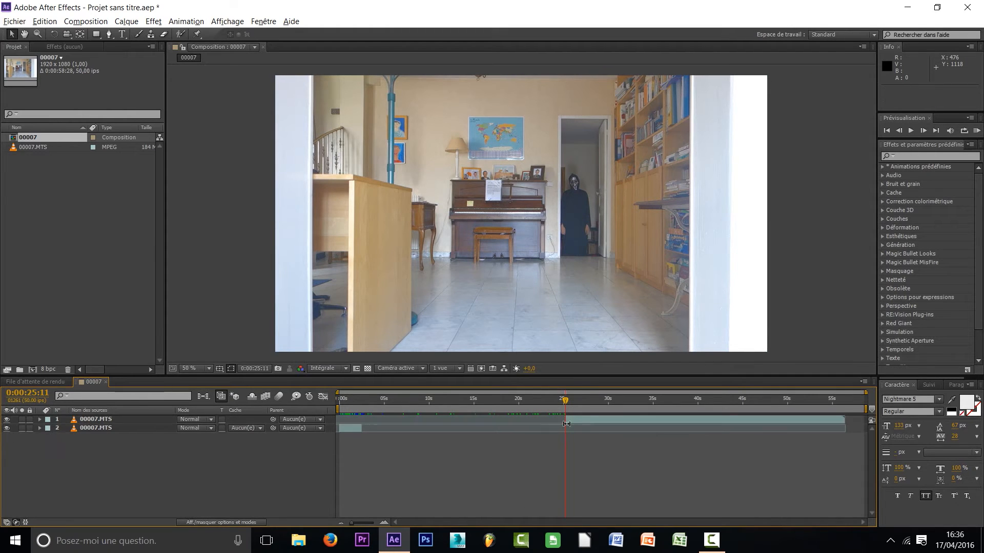
Cut the masked figure clip at 0:00:31:26, delete the rest, and move the kept piece to the composition's start above the empty-room clip
{"action": "left_click_drag", "start_coordinate": [599, 403], "coordinate": [624, 408]}
{"action": "left_click", "coordinate": [624, 418]}
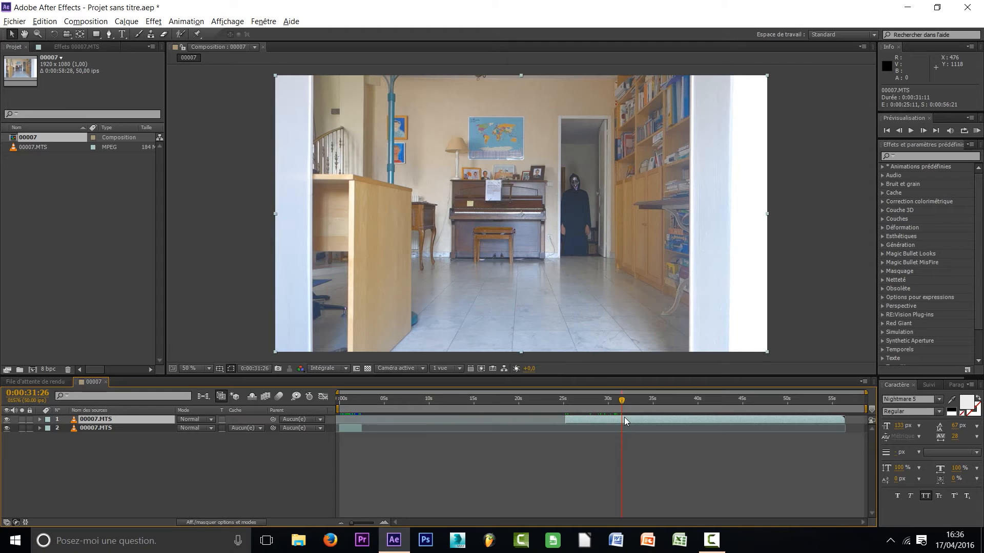
{"action": "key", "text": "ctrl+shift+d"}
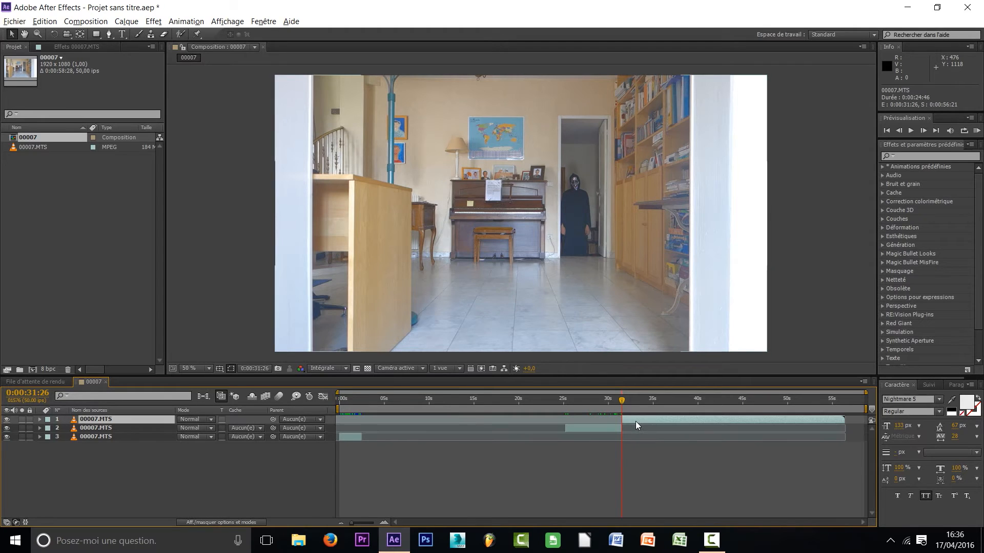
{"action": "key", "text": "Delete"}
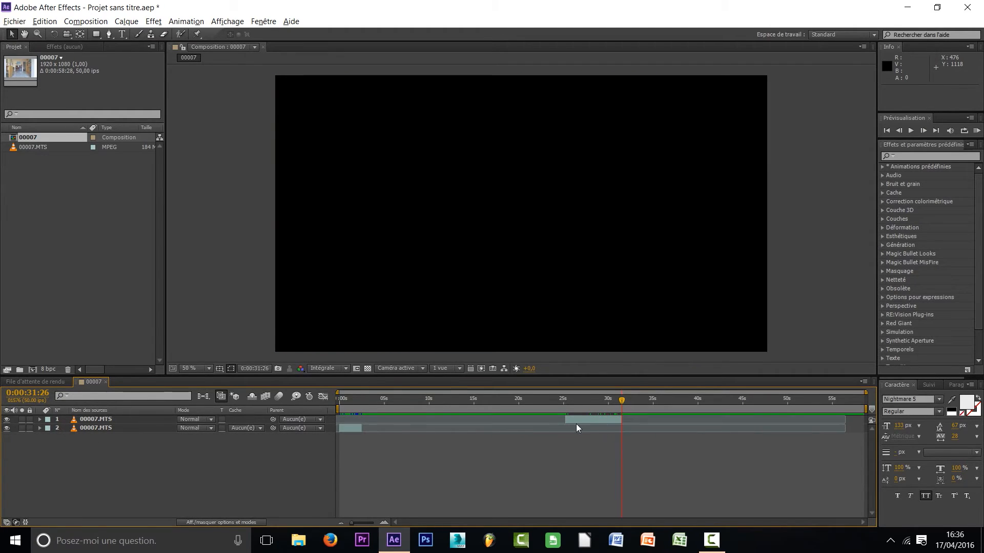
{"action": "left_click_drag", "start_coordinate": [575, 425], "coordinate": [346, 419]}
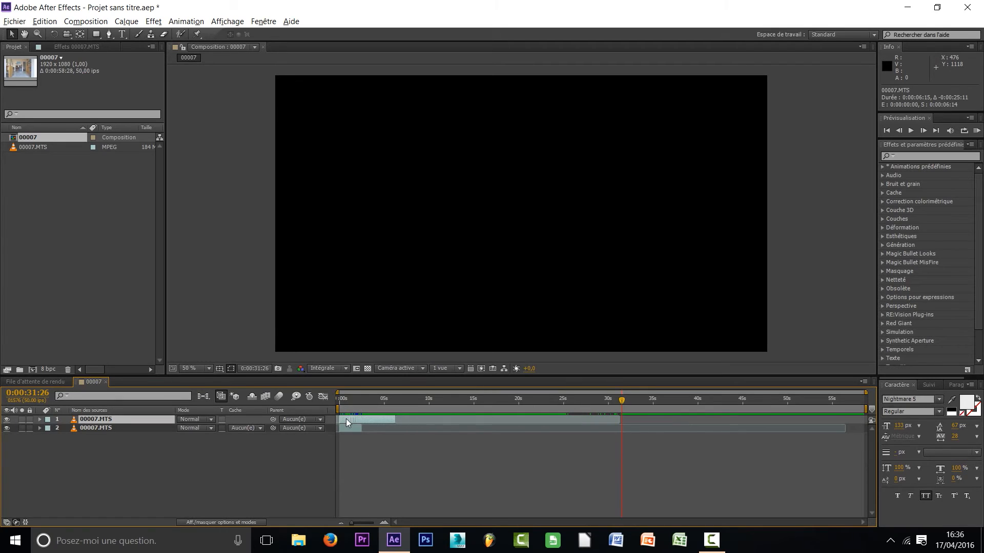
Shorten the work area to the end of the upper clip at 0:00:06:14 and trim the composition to the work area
{"action": "mouse_move", "coordinate": [866, 409]}
{"action": "left_mouse_down"}
{"action": "mouse_move", "coordinate": [811, 408]}
{"action": "mouse_move", "coordinate": [871, 408]}
{"action": "left_mouse_up"}
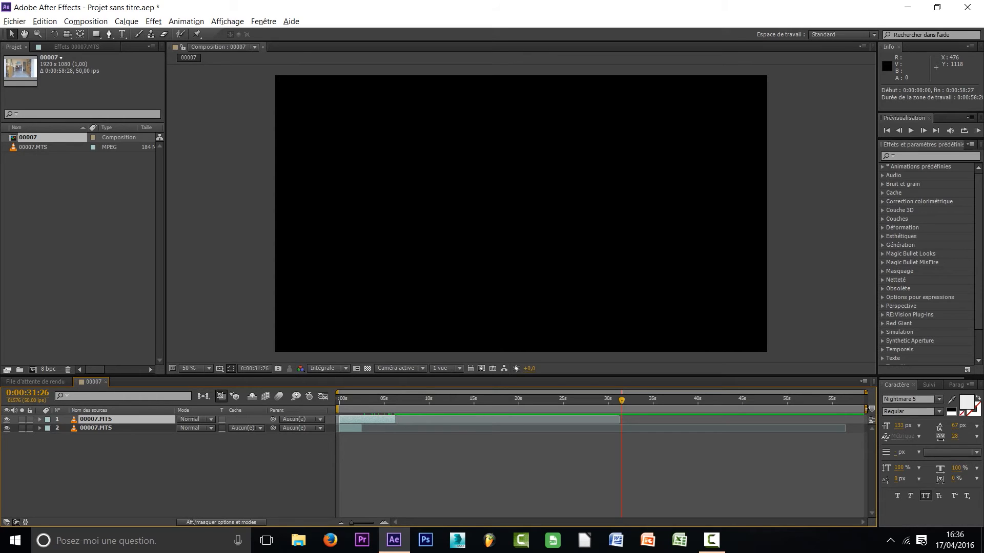
{"action": "mouse_move", "coordinate": [866, 409]}
{"action": "left_mouse_down"}
{"action": "mouse_move", "coordinate": [722, 410]}
{"action": "mouse_move", "coordinate": [874, 406]}
{"action": "mouse_move", "coordinate": [403, 408]}
{"action": "left_mouse_up"}
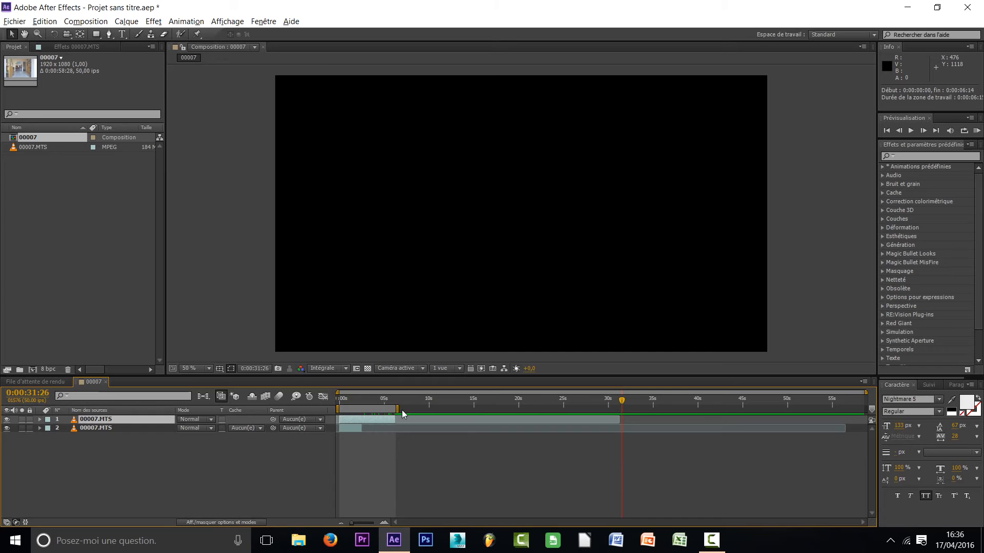
{"action": "right_click", "coordinate": [369, 413]}
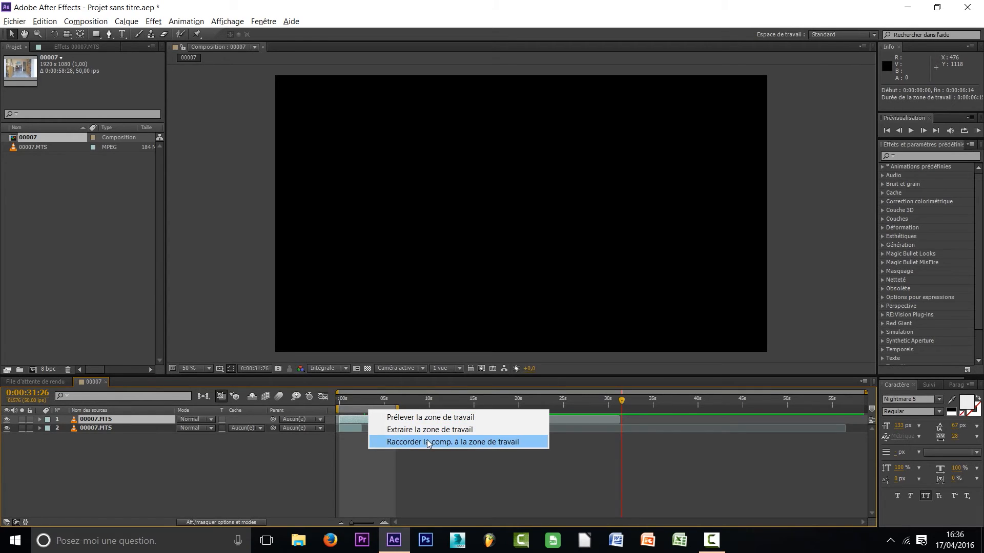
{"action": "left_click", "coordinate": [483, 442]}
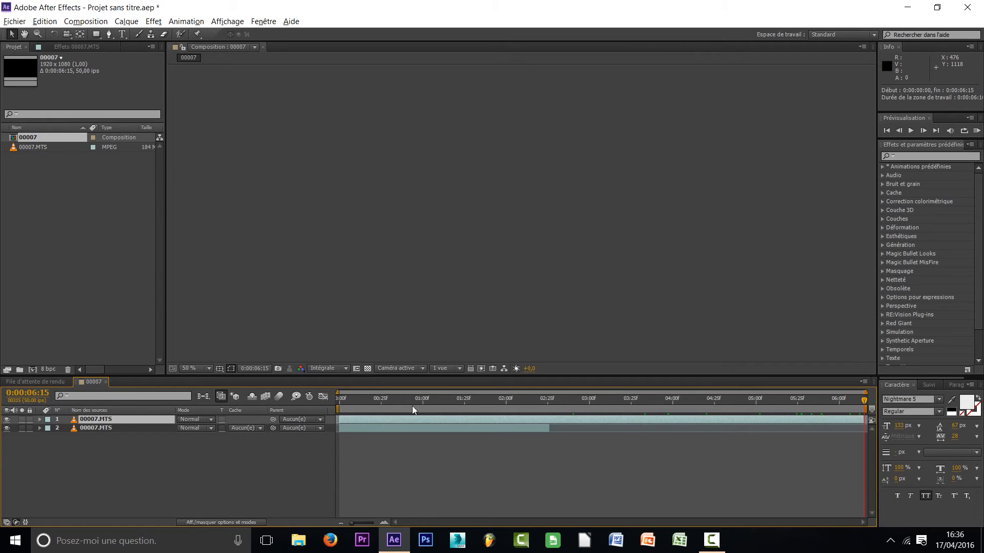
Bring the playhead back to the start of the trimmed composition
{"action": "left_click_drag", "start_coordinate": [864, 402], "coordinate": [618, 407]}
{"action": "left_click", "coordinate": [204, 453]}
{"action": "left_click", "coordinate": [100, 419]}
{"action": "left_click", "coordinate": [106, 443]}
{"action": "left_click_drag", "start_coordinate": [346, 400], "coordinate": [297, 399]}
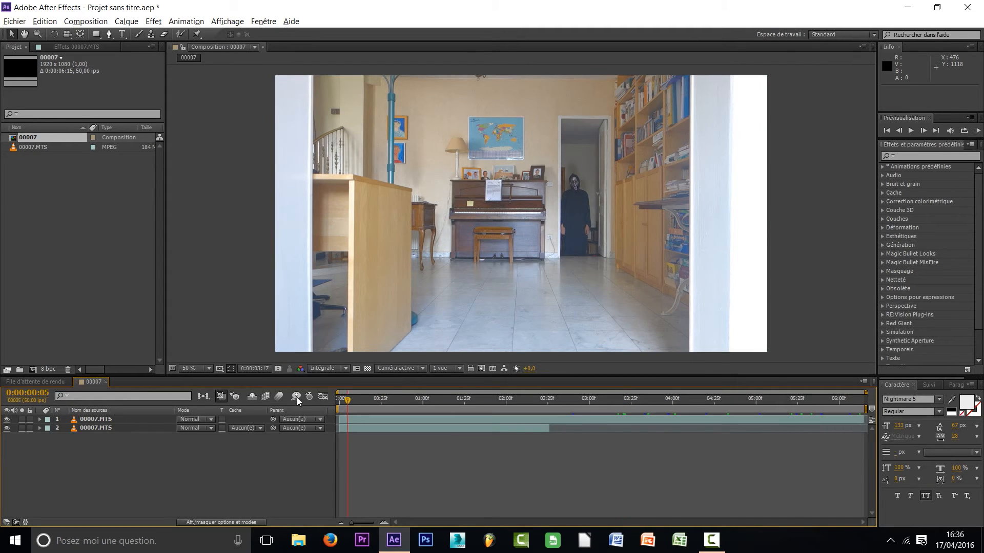
Compare the two shots by hiding and reshowing the upper layer, and slide the lower clip six frames earlier
{"action": "left_click", "coordinate": [133, 429]}
{"action": "left_click", "coordinate": [103, 421]}
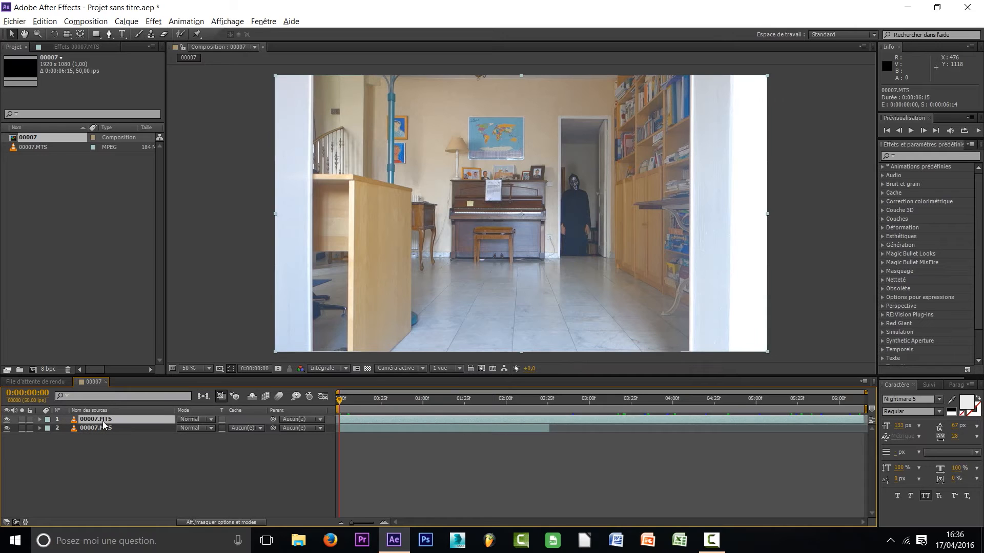
{"action": "left_click", "coordinate": [6, 419]}
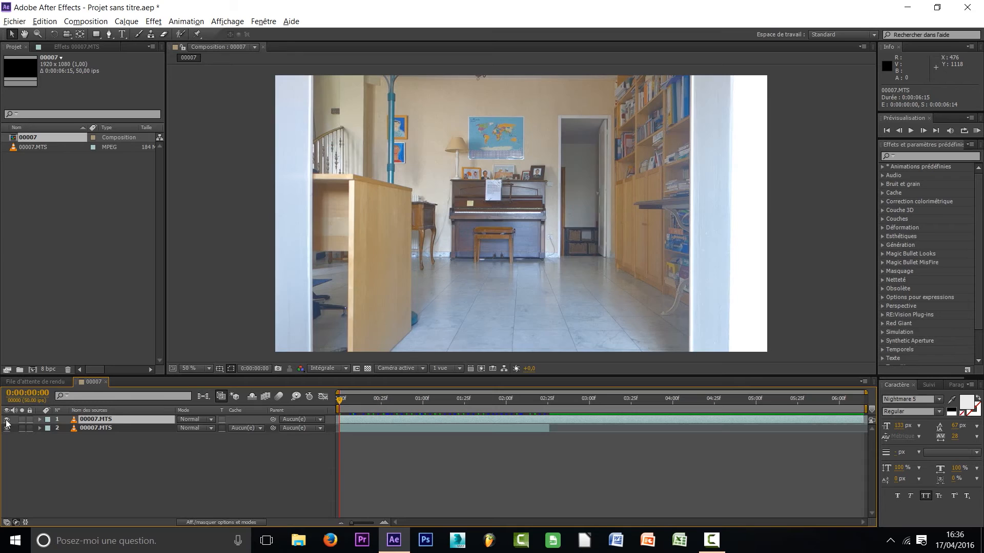
{"action": "left_click", "coordinate": [6, 419]}
{"action": "left_click_drag", "start_coordinate": [375, 429], "coordinate": [364, 428]}
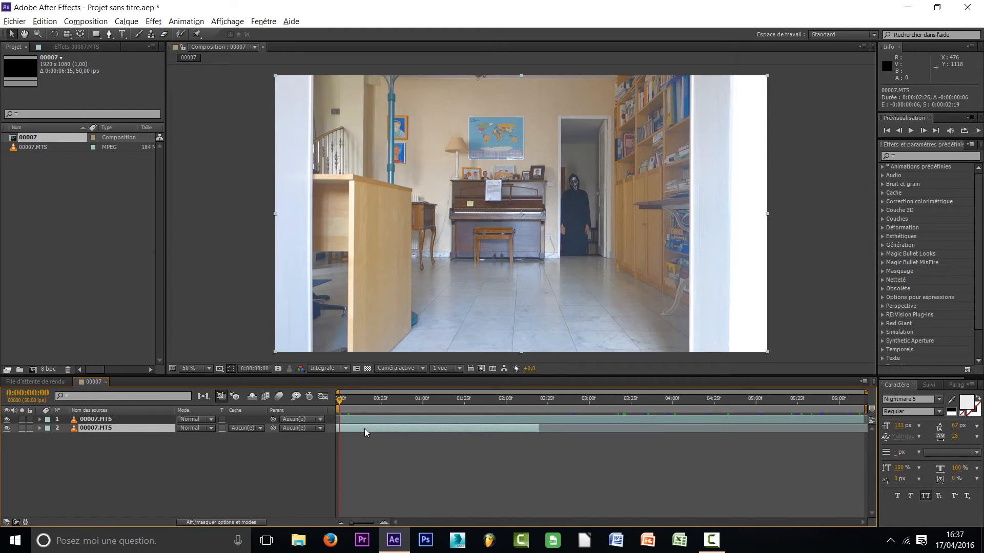
Rename the upper layer Fantome and the lower layer Passage
{"action": "left_click", "coordinate": [115, 421]}
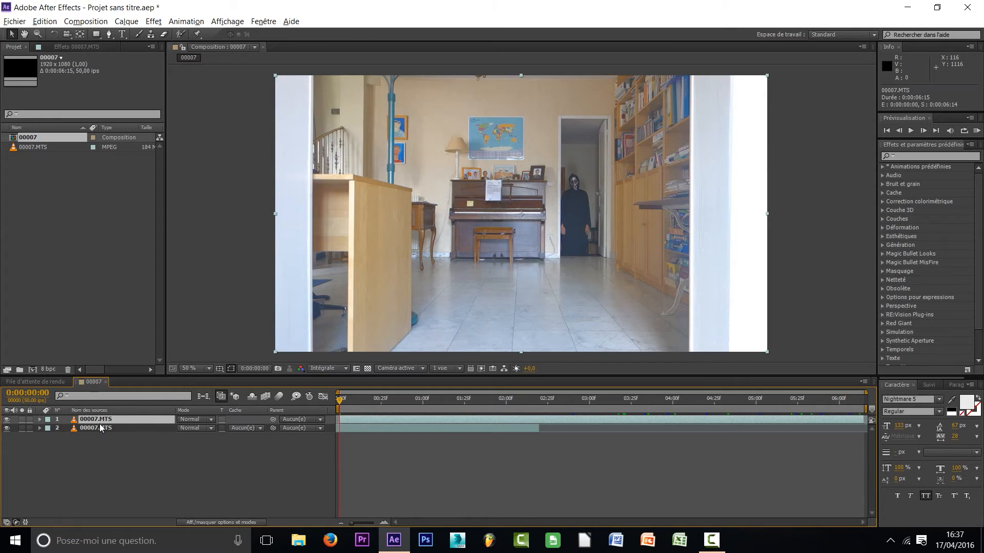
{"action": "key", "text": "Return"}
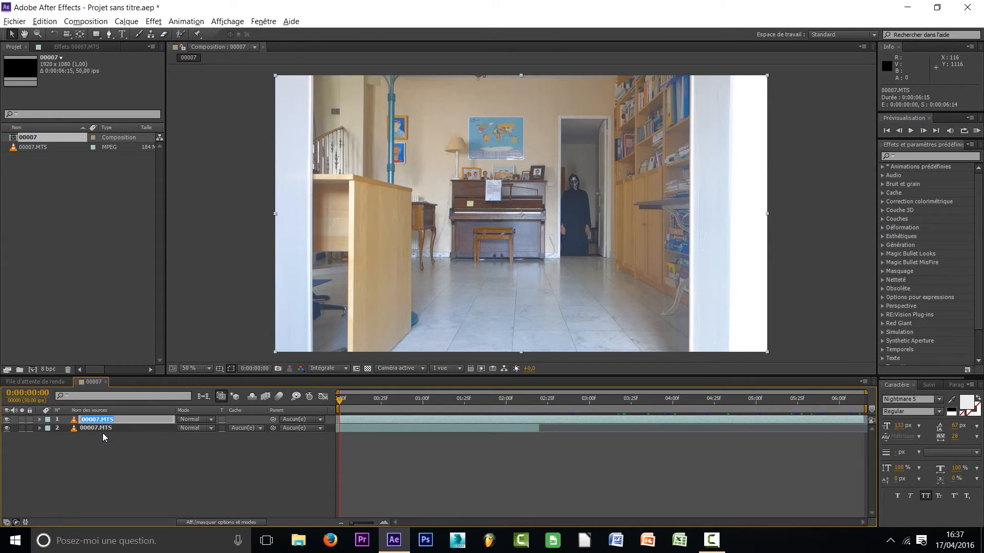
{"action": "type", "text": "Fantome"}
{"action": "left_click", "coordinate": [119, 467]}
{"action": "left_click", "coordinate": [106, 427]}
{"action": "key", "text": "Return"}
{"action": "key", "text": "BackSpace"}
{"action": "type", "text": "Passage"}
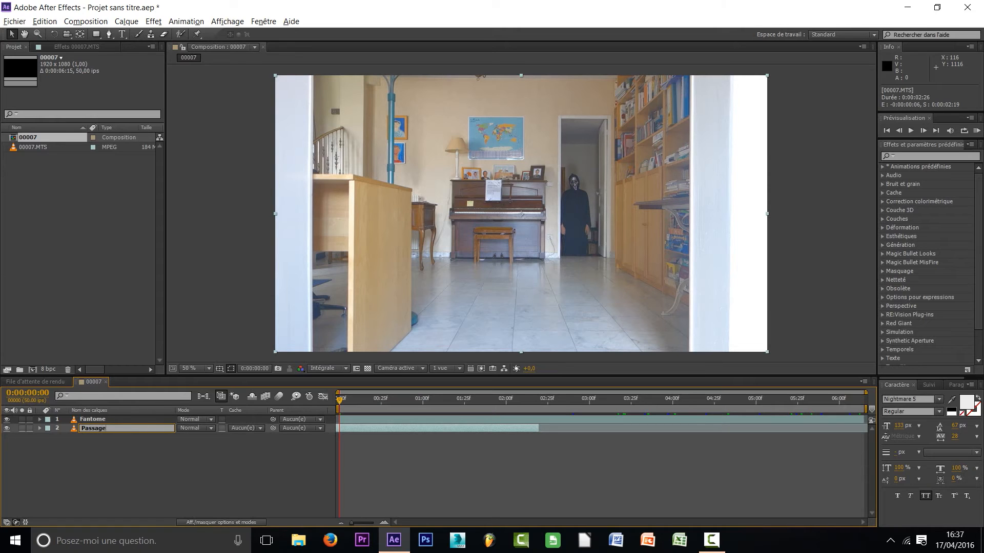
{"action": "left_click", "coordinate": [147, 472]}
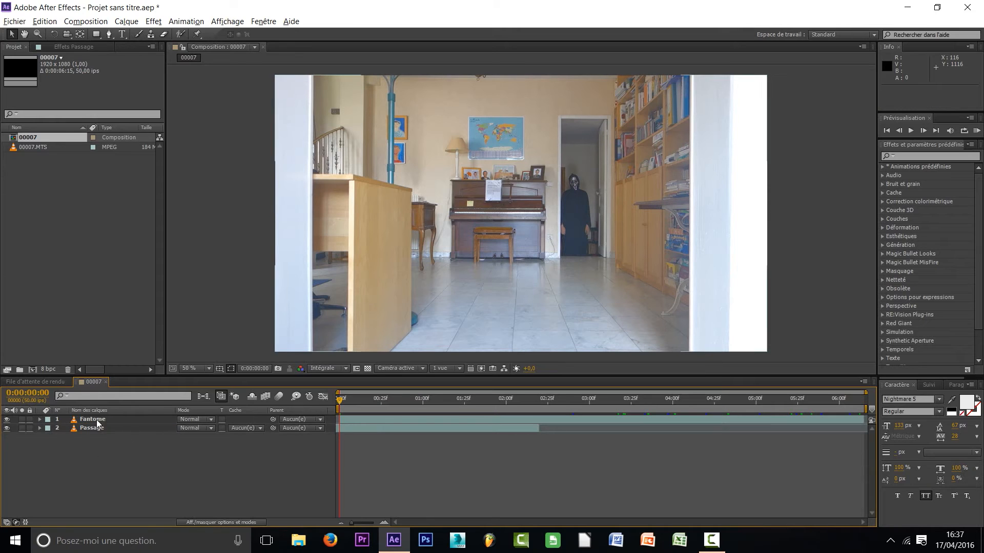
Place the Fantome layer beneath Passage and check the stack at 0:00:01:12 by hiding and reshowing Passage
{"action": "left_click_drag", "start_coordinate": [96, 421], "coordinate": [97, 447]}
{"action": "left_click_drag", "start_coordinate": [342, 402], "coordinate": [446, 402]}
{"action": "left_click", "coordinate": [116, 419]}
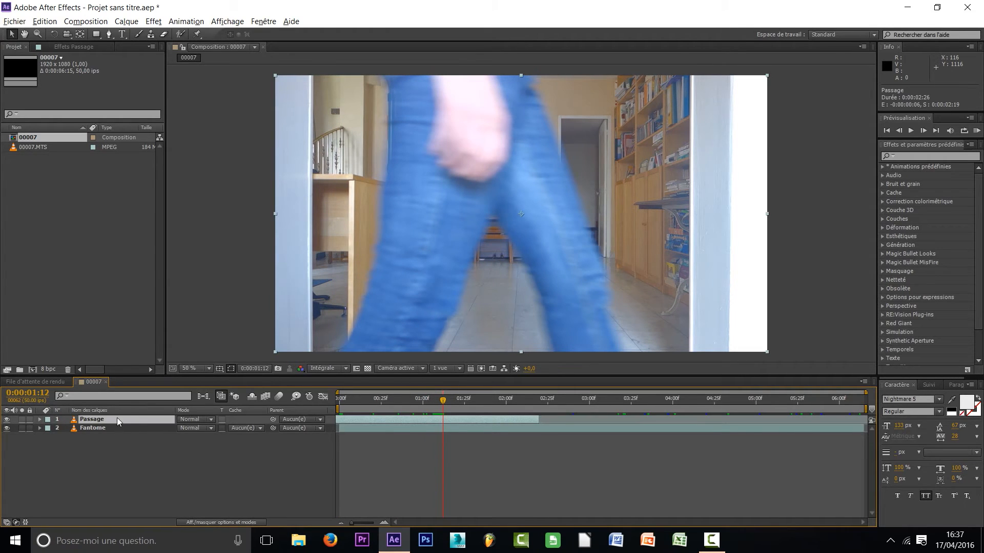
{"action": "left_click", "coordinate": [7, 420]}
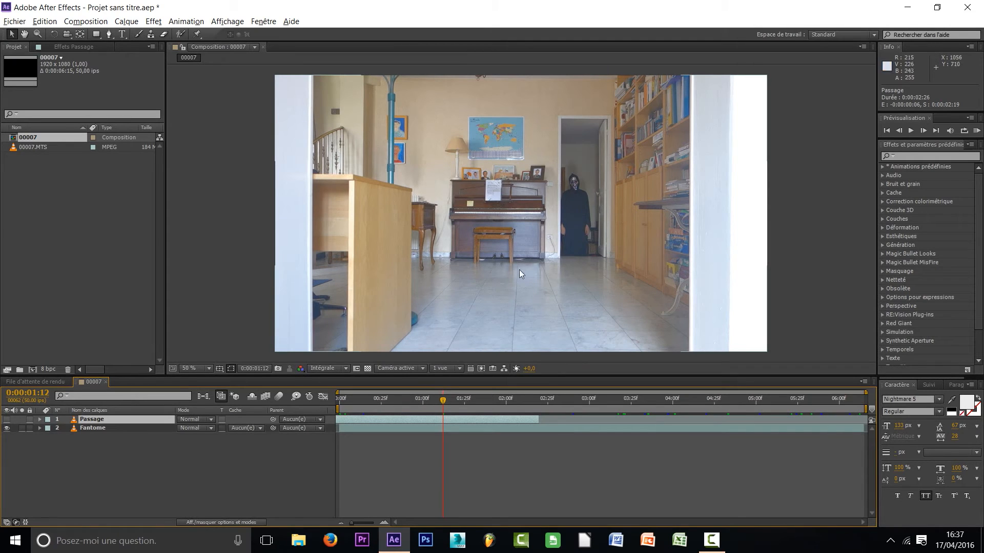
{"action": "left_click", "coordinate": [6, 419]}
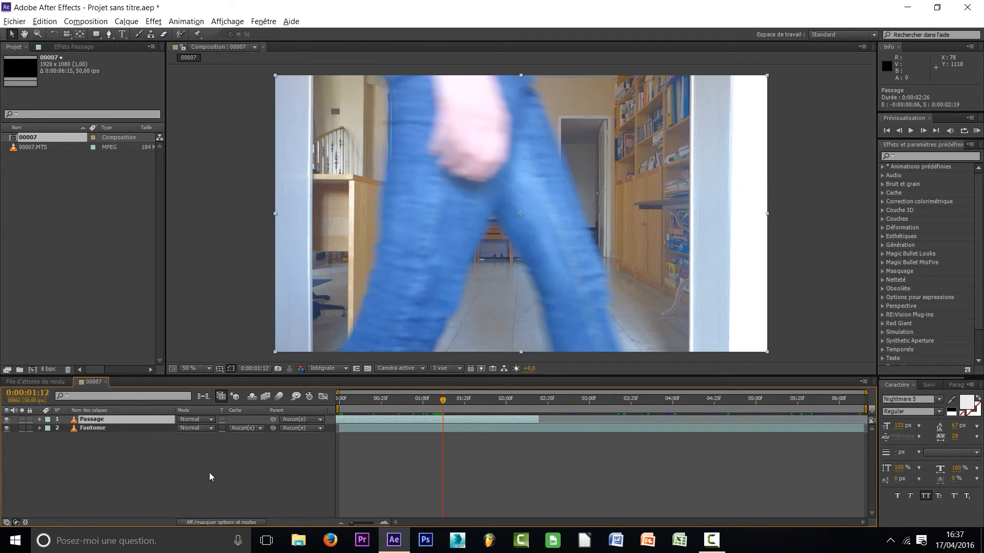
Set the playhead to 0:00:01:24, where the walking legs cover the doorway, and keep the Passage layer selected
{"action": "left_click_drag", "start_coordinate": [444, 401], "coordinate": [462, 408]}
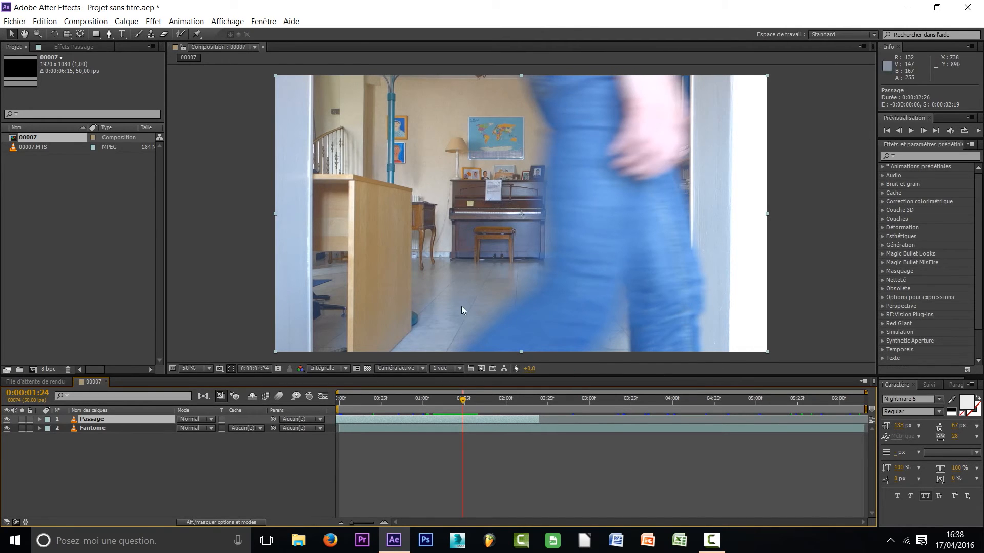
{"action": "left_click", "coordinate": [108, 430]}
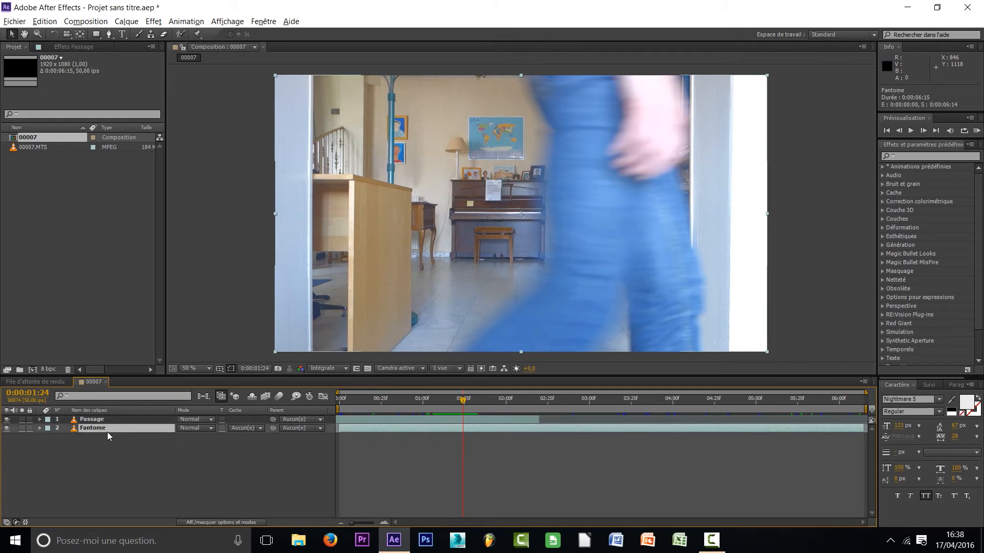
{"action": "left_click", "coordinate": [109, 420]}
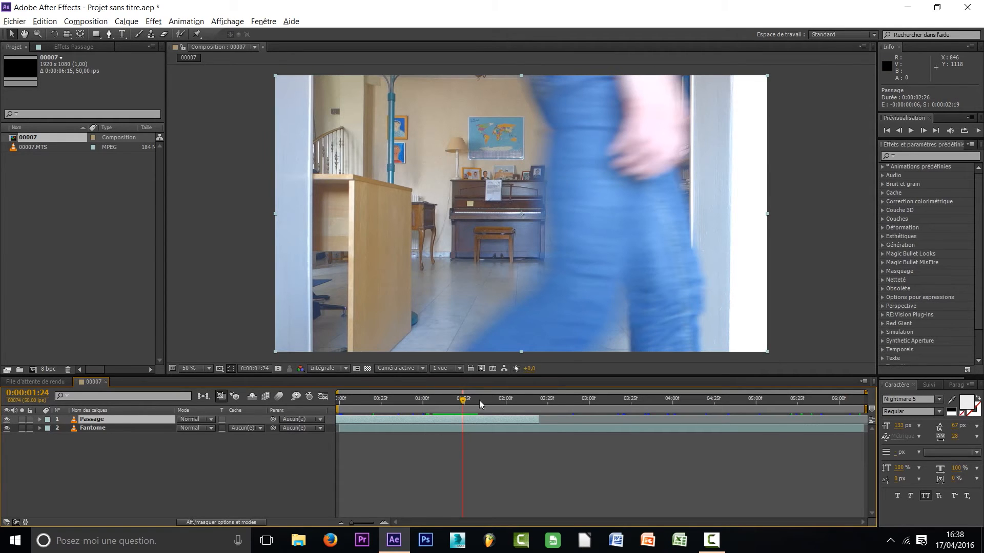
{"action": "mouse_move", "coordinate": [466, 399]}
{"action": "left_mouse_down"}
{"action": "mouse_move", "coordinate": [483, 407]}
{"action": "mouse_move", "coordinate": [444, 403]}
{"action": "mouse_move", "coordinate": [465, 408]}
{"action": "left_mouse_up"}
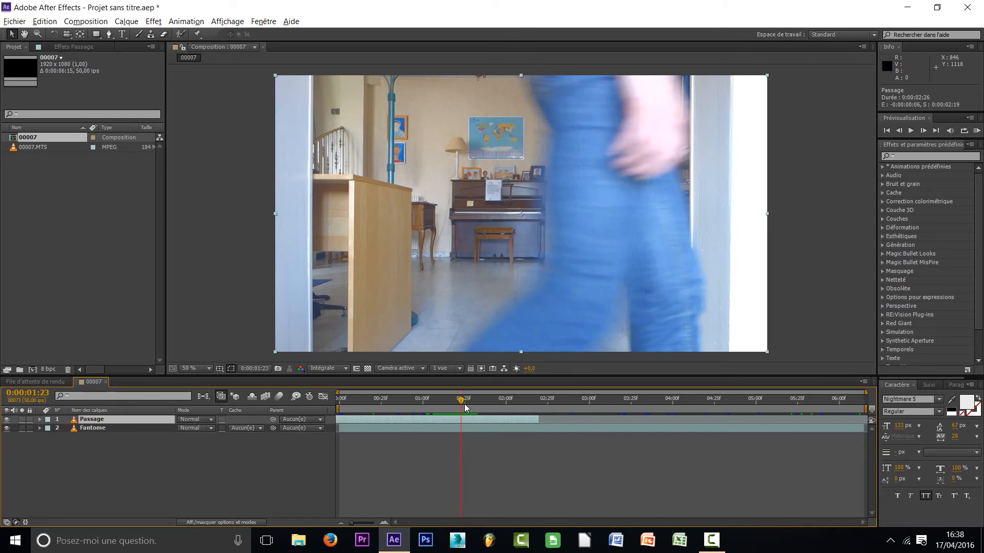
{"action": "left_click", "coordinate": [372, 462]}
{"action": "left_click", "coordinate": [103, 418]}
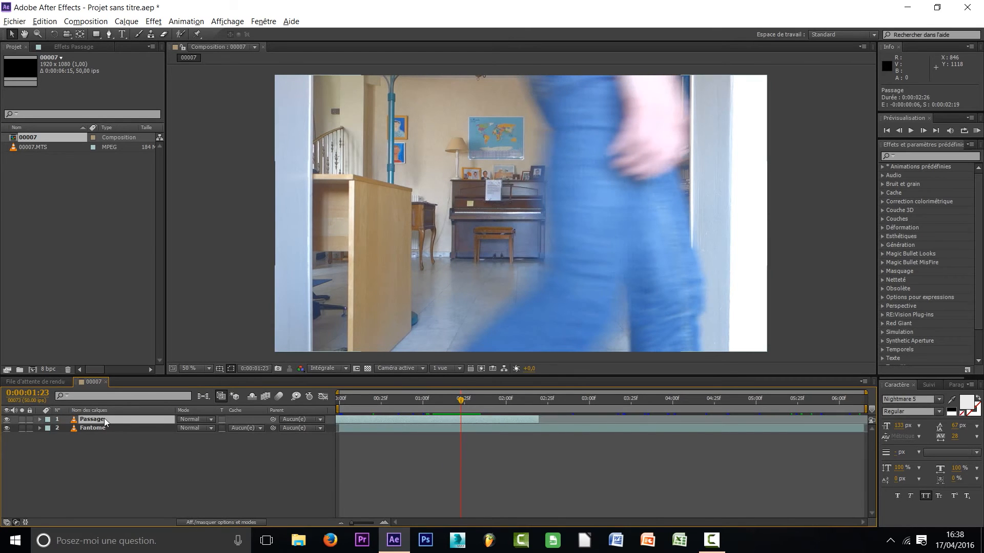
{"action": "left_click_drag", "start_coordinate": [458, 403], "coordinate": [462, 403]}
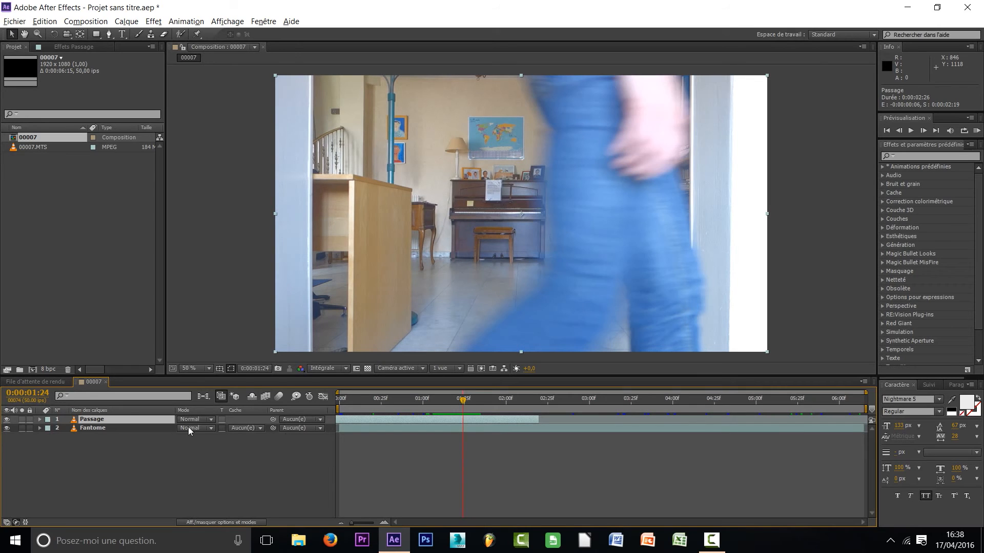
Start a Pen tool mask on Passage with a first point just below the frame, beside the trailing foot
{"action": "left_click", "coordinate": [109, 34]}
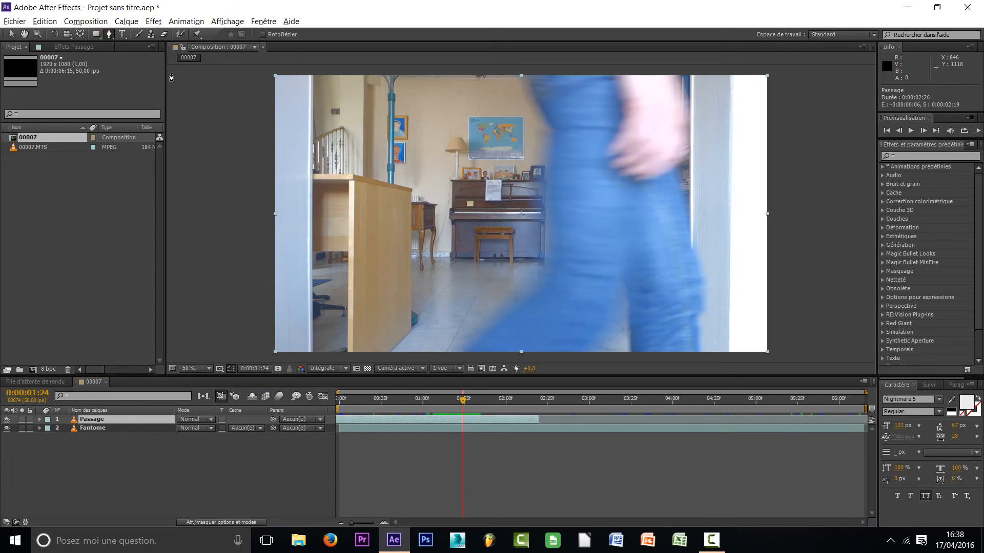
{"action": "mouse_move", "coordinate": [559, 207]}
{"action": "left_mouse_down"}
{"action": "mouse_move", "coordinate": [565, 161]}
{"action": "mouse_move", "coordinate": [551, 206]}
{"action": "left_mouse_up"}
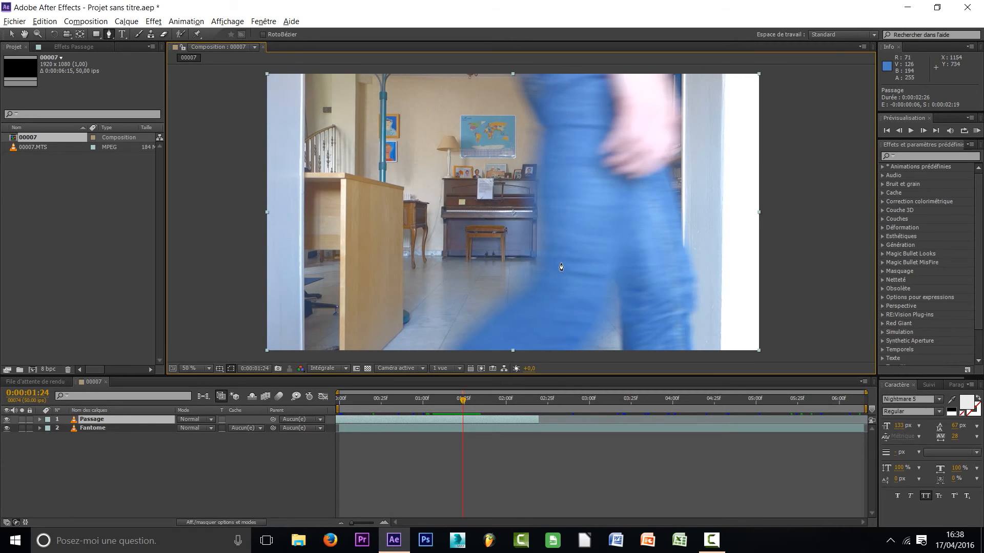
{"action": "mouse_move", "coordinate": [546, 264]}
{"action": "left_mouse_down"}
{"action": "mouse_move", "coordinate": [547, 250]}
{"action": "mouse_move", "coordinate": [544, 265]}
{"action": "left_mouse_up"}
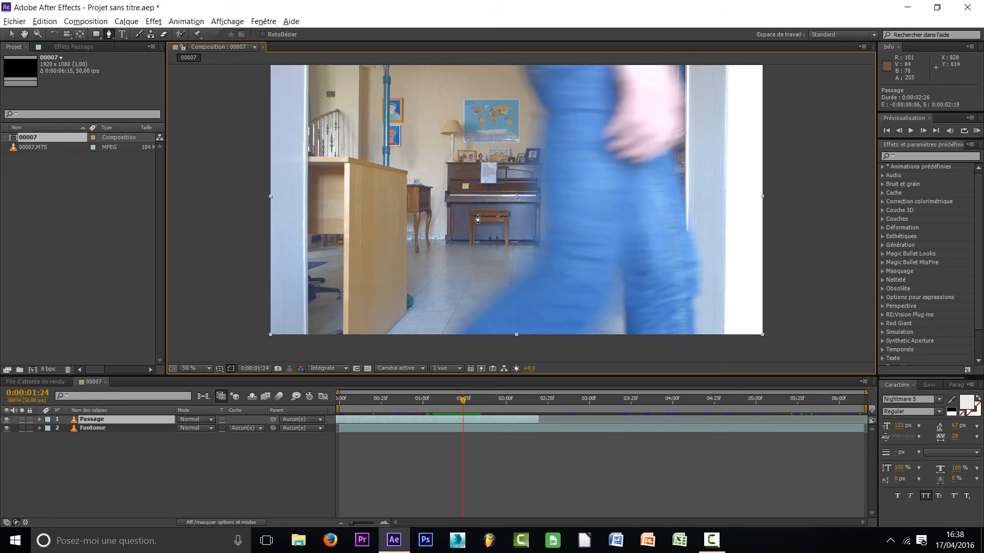
{"action": "left_click_drag", "start_coordinate": [505, 247], "coordinate": [529, 186]}
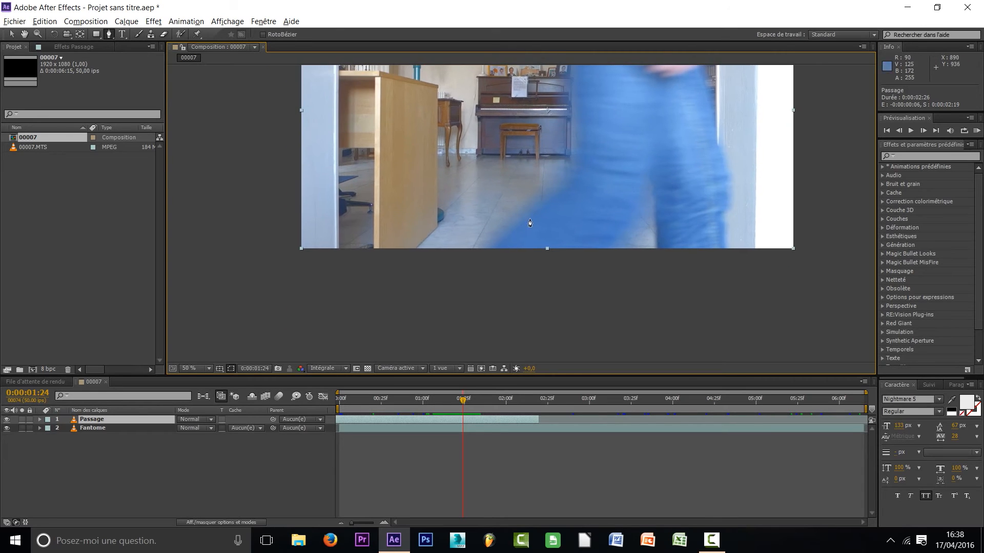
{"action": "scroll", "coordinate": [532, 246], "scroll_direction": "up", "scroll_amount": 1}
{"action": "left_click", "coordinate": [439, 293]}
{"action": "right_click", "coordinate": [439, 293]}
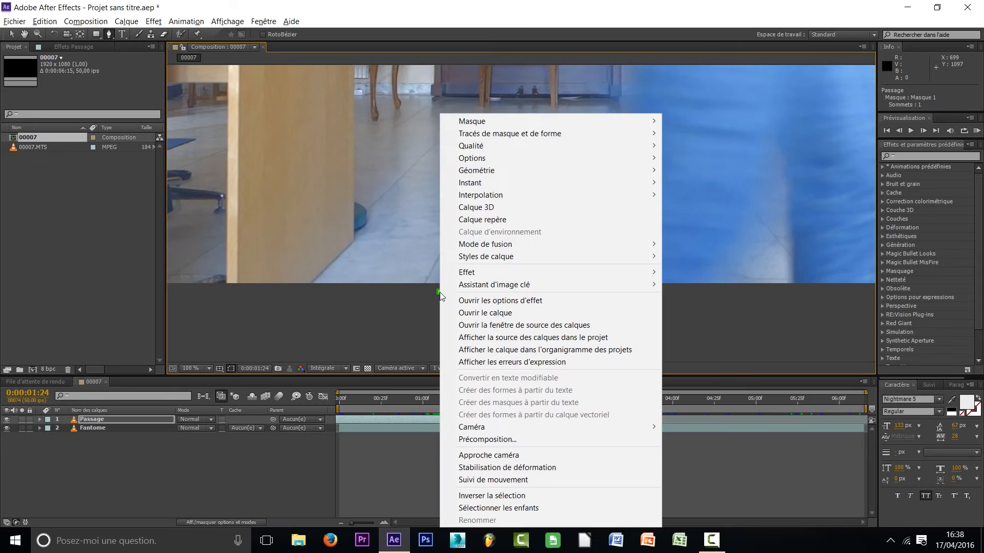
{"action": "left_click", "coordinate": [428, 294]}
{"action": "key", "text": "ctrl+z"}
Trace the mask path up the back edge of the trailing lower leg, undoing the badly placed curve points
{"action": "left_click_drag", "start_coordinate": [532, 266], "coordinate": [482, 316]}
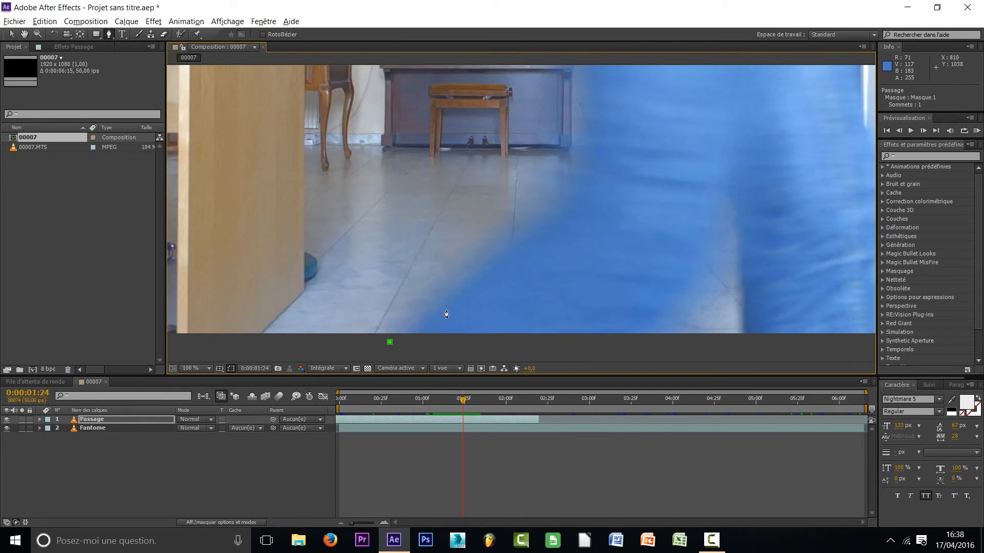
{"action": "left_click_drag", "start_coordinate": [472, 280], "coordinate": [480, 277]}
{"action": "left_click_drag", "start_coordinate": [561, 209], "coordinate": [575, 178]}
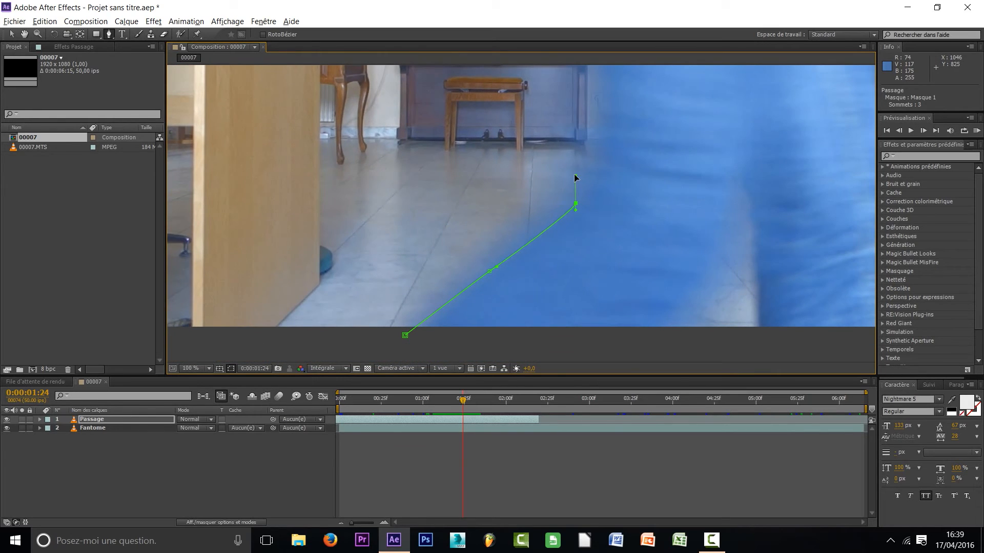
{"action": "key", "text": "ctrl+z"}
{"action": "left_click_drag", "start_coordinate": [575, 219], "coordinate": [593, 289]}
{"action": "key", "text": "ctrl+z"}
Continue the mask path up the back of the leg and end it just above the frame's upper edge
{"action": "left_click_drag", "start_coordinate": [609, 141], "coordinate": [589, 293]}
{"action": "left_click_drag", "start_coordinate": [573, 216], "coordinate": [568, 334]}
{"action": "left_click_drag", "start_coordinate": [570, 257], "coordinate": [572, 246]}
{"action": "left_click", "coordinate": [578, 210]}
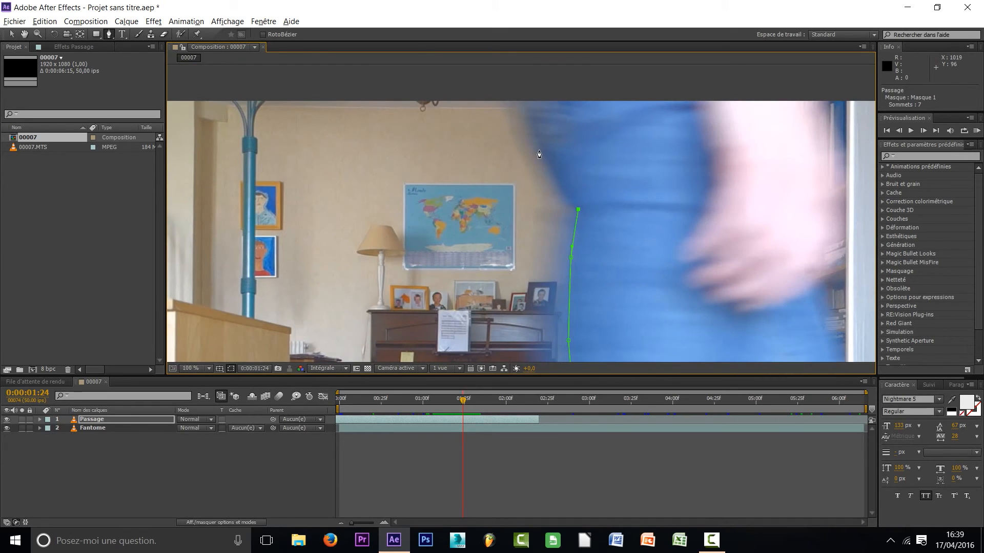
{"action": "left_click_drag", "start_coordinate": [534, 136], "coordinate": [532, 122]}
{"action": "left_click", "coordinate": [517, 85]}
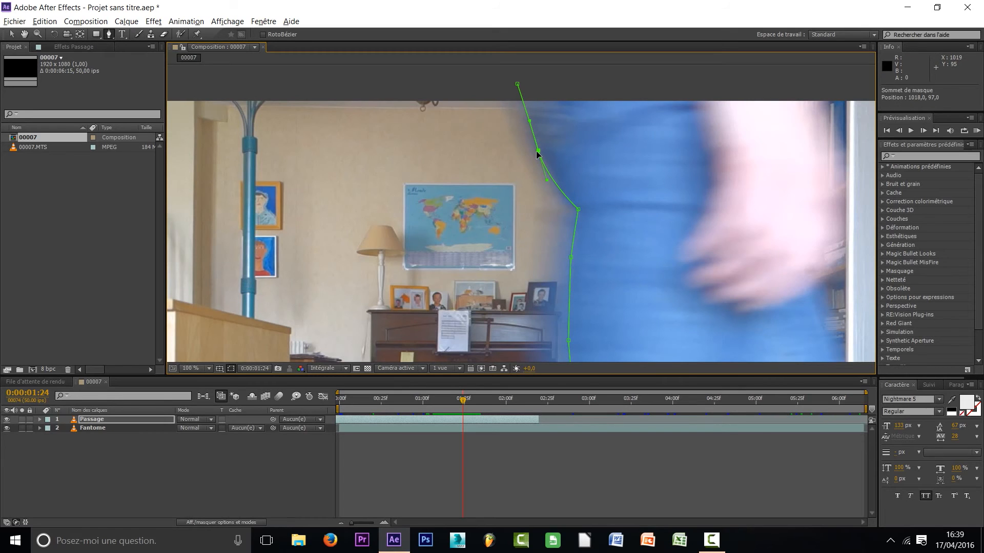
Refine the mask points along the back of the leg so the path follows the jeans' edge beside the piano
{"action": "left_click_drag", "start_coordinate": [591, 247], "coordinate": [609, 65]}
{"action": "left_click_drag", "start_coordinate": [636, 260], "coordinate": [678, 106]}
{"action": "left_click_drag", "start_coordinate": [515, 267], "coordinate": [515, 264]}
{"action": "left_click", "coordinate": [600, 200]}
{"action": "left_click_drag", "start_coordinate": [603, 198], "coordinate": [585, 339]}
{"action": "left_click_drag", "start_coordinate": [606, 255], "coordinate": [611, 358]}
{"action": "left_click_drag", "start_coordinate": [585, 235], "coordinate": [583, 237]}
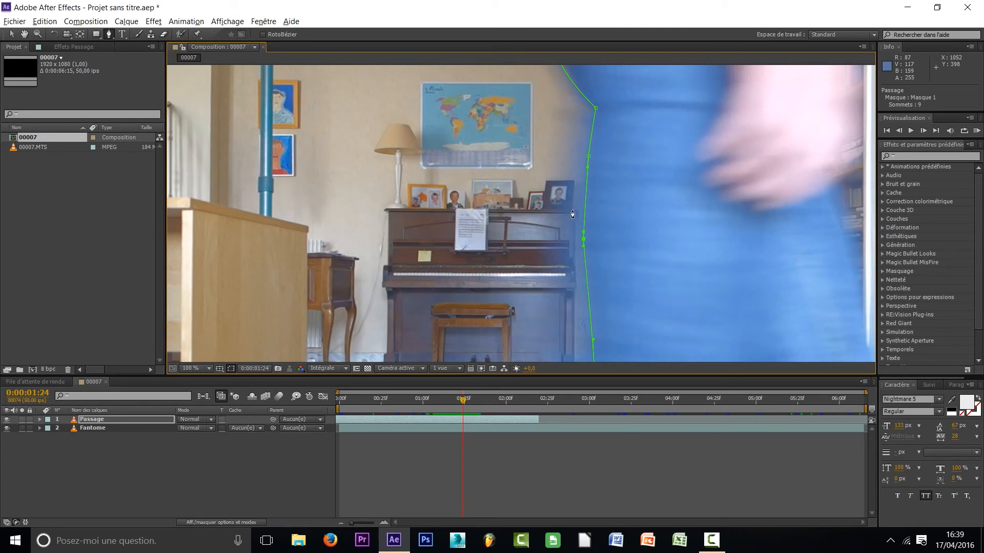
{"action": "left_click_drag", "start_coordinate": [608, 168], "coordinate": [621, 189]}
{"action": "scroll", "coordinate": [649, 301], "scroll_direction": "down", "scroll_amount": 3}
{"action": "left_click_drag", "start_coordinate": [651, 279], "coordinate": [656, 206]}
{"action": "scroll", "coordinate": [583, 208], "scroll_direction": "up", "scroll_amount": 2}
{"action": "left_click_drag", "start_coordinate": [578, 222], "coordinate": [544, 395]}
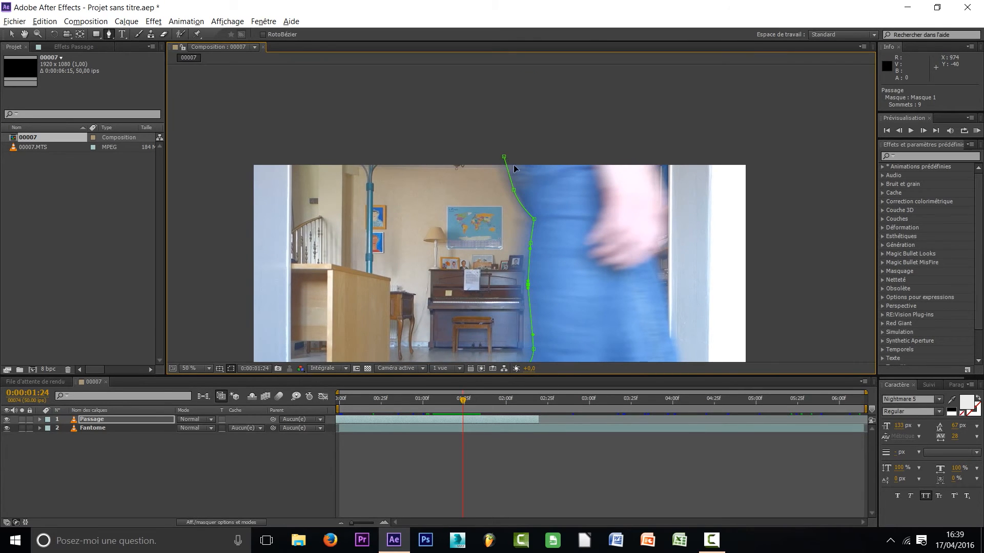
Try to close the Passage mask by joining its last point above the frame straight to the first point
{"action": "scroll", "coordinate": [512, 256], "scroll_direction": "down", "scroll_amount": 3}
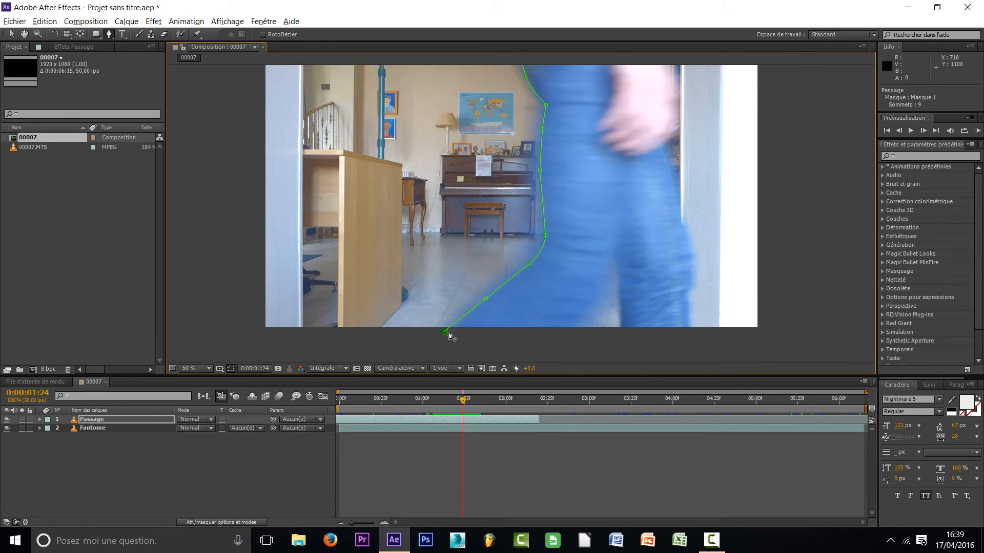
{"action": "left_click_drag", "start_coordinate": [531, 237], "coordinate": [591, 191]}
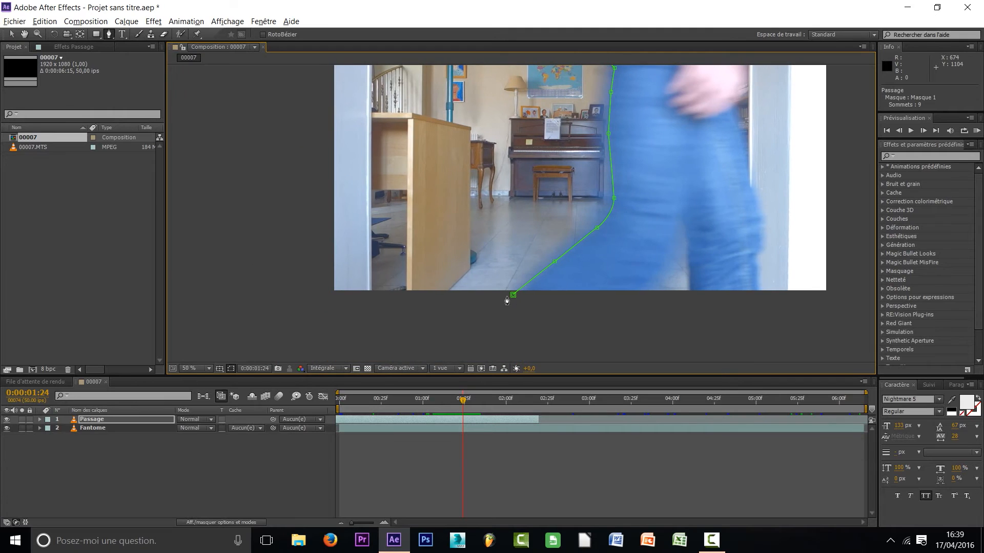
{"action": "left_click", "coordinate": [513, 296]}
{"action": "left_click_drag", "start_coordinate": [641, 230], "coordinate": [602, 282]}
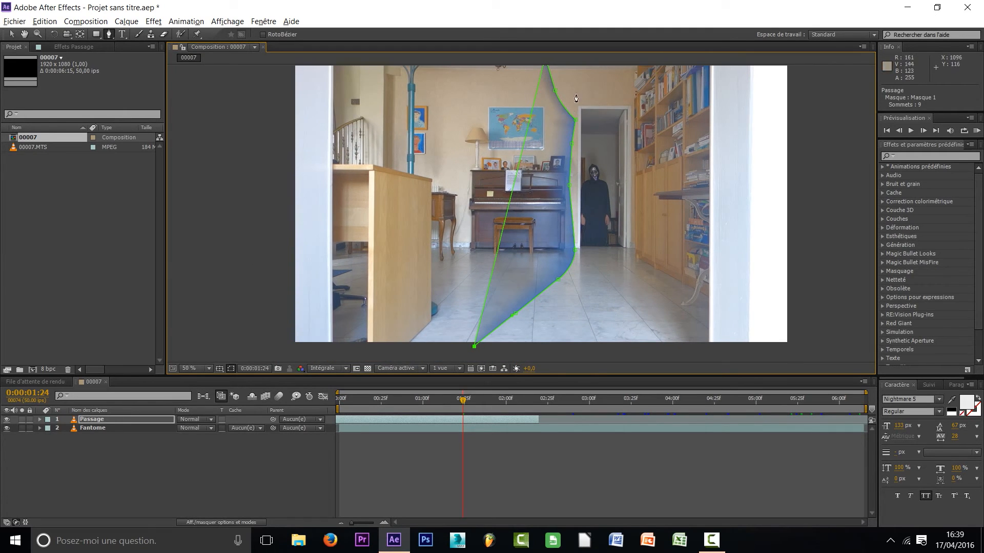
{"action": "key", "text": "ctrl+z"}
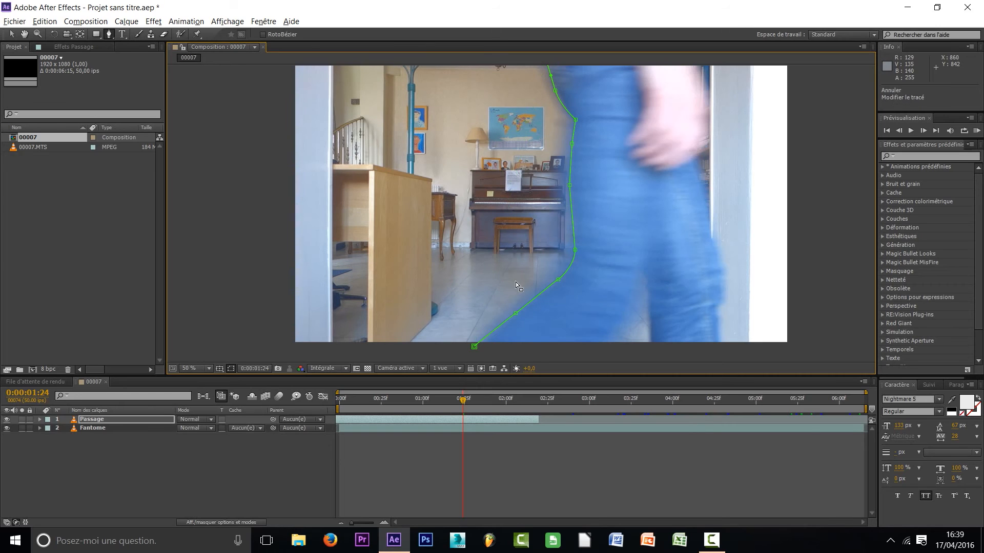
Close the Passage mask by extending it around the outside of the frame beyond the walker and back to its first point
{"action": "scroll", "coordinate": [782, 254], "scroll_direction": "down", "scroll_amount": 2}
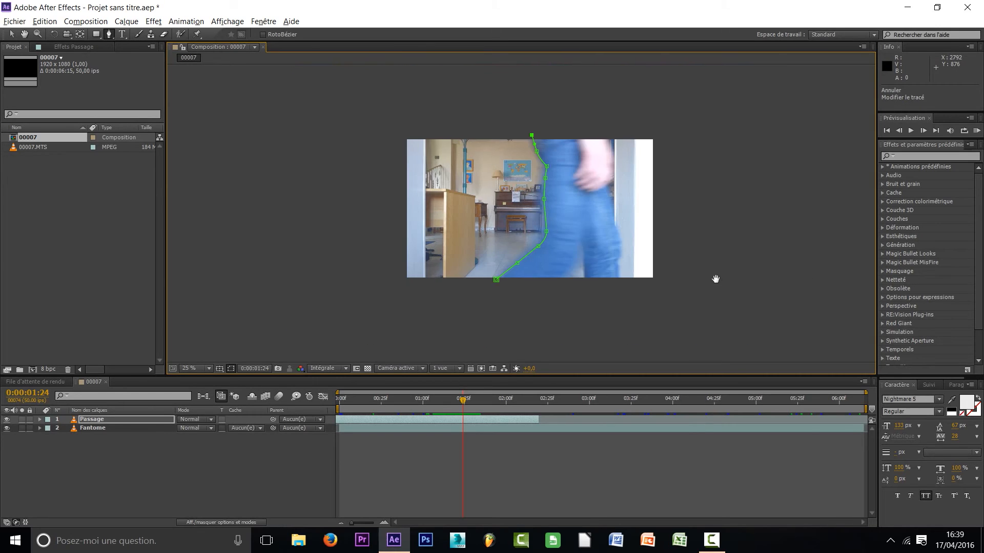
{"action": "left_click", "coordinate": [483, 159]}
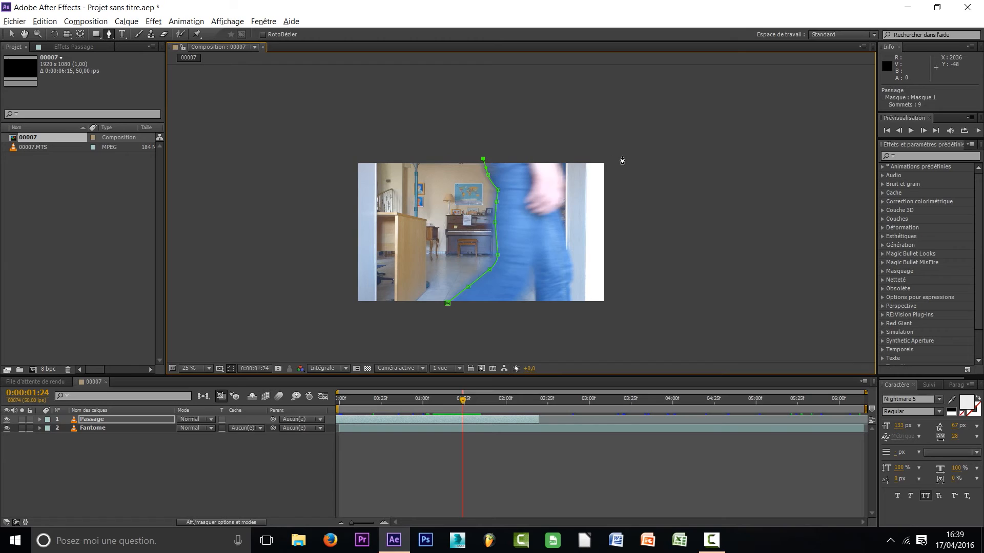
{"action": "left_click", "coordinate": [715, 156]}
{"action": "left_click", "coordinate": [703, 324]}
{"action": "left_click", "coordinate": [447, 304]}
{"action": "key", "text": "space"}
{"action": "left_click_drag", "start_coordinate": [434, 281], "coordinate": [515, 270]}
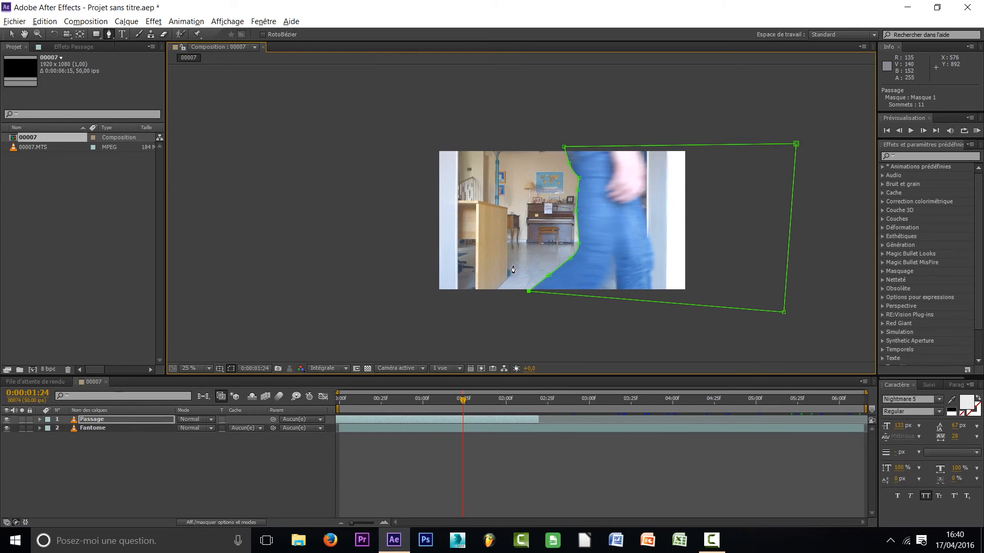
{"action": "scroll", "coordinate": [550, 220], "scroll_direction": "up", "scroll_amount": 2}
{"action": "left_click_drag", "start_coordinate": [576, 201], "coordinate": [532, 156]}
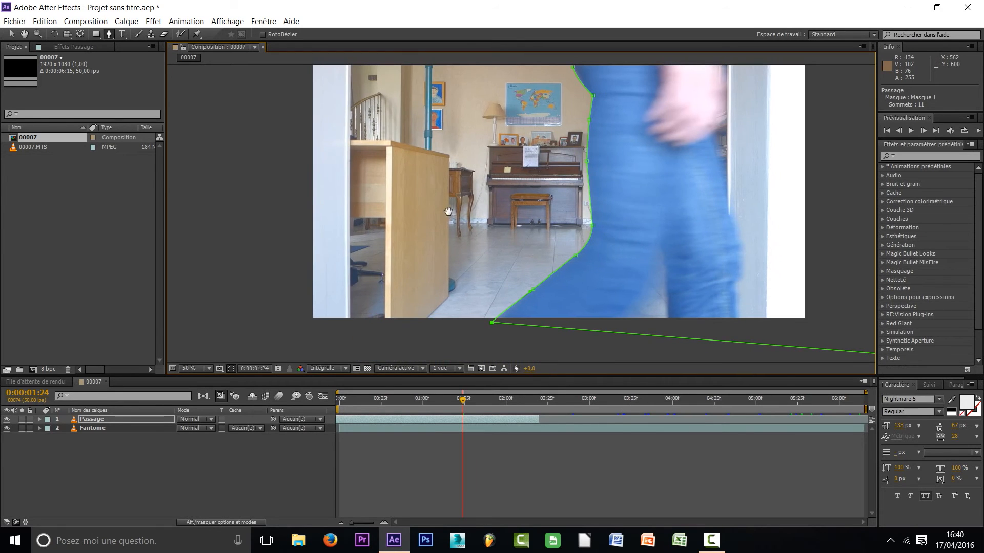
{"action": "left_click_drag", "start_coordinate": [450, 210], "coordinate": [432, 246]}
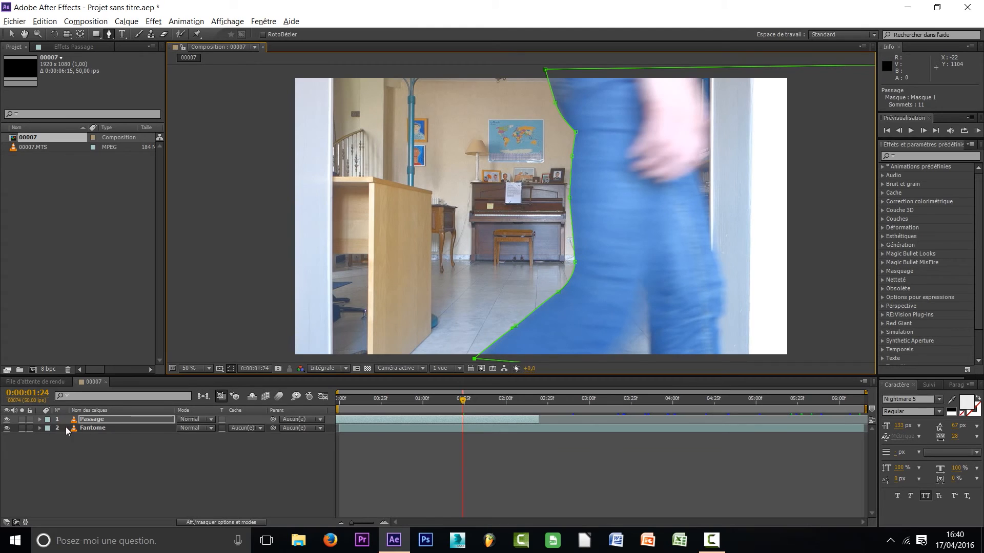
Expand the Passage layer's masks and switch Masque 1's mode to Aucun and back to Addition to compare the image
{"action": "left_click", "coordinate": [39, 419]}
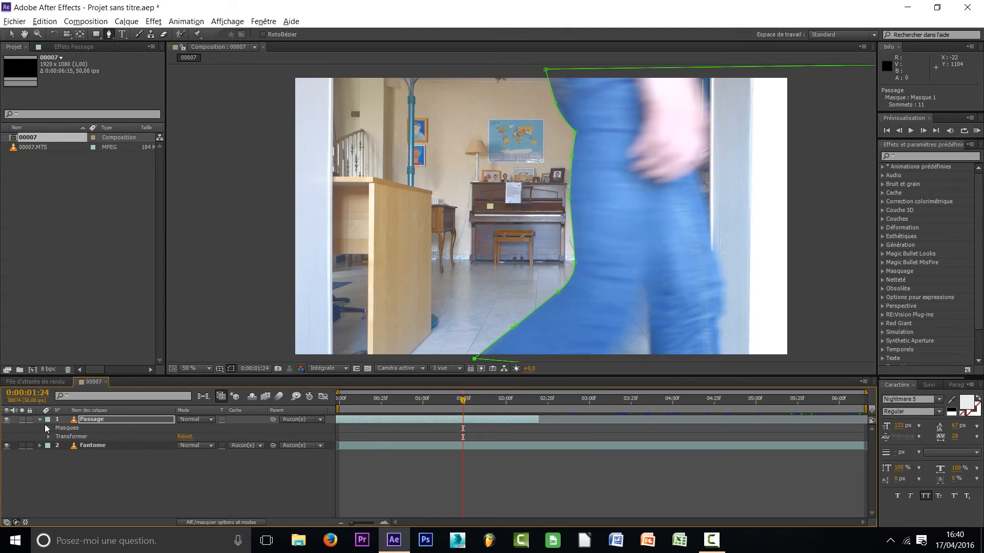
{"action": "left_click", "coordinate": [48, 428]}
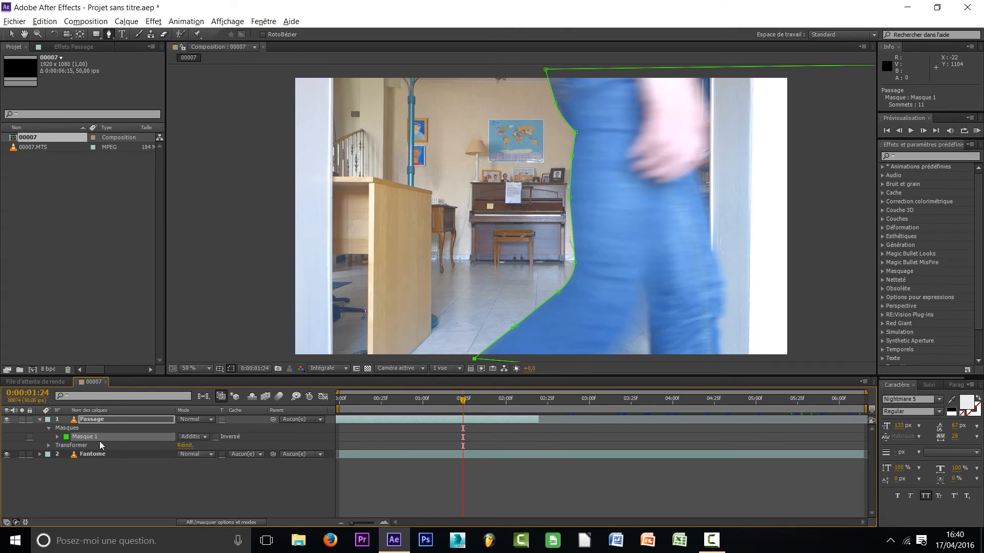
{"action": "left_click", "coordinate": [190, 437]}
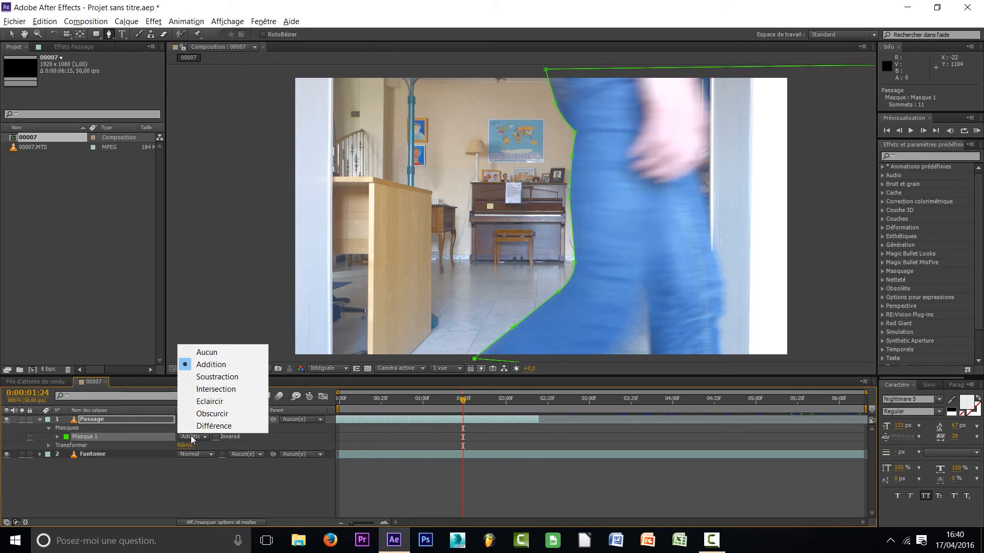
{"action": "left_click", "coordinate": [208, 352]}
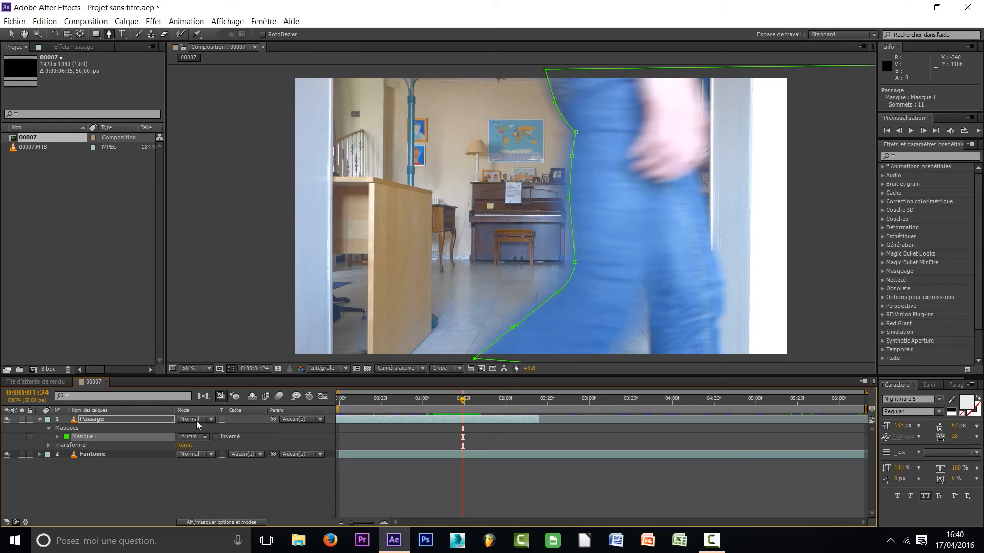
{"action": "left_click", "coordinate": [189, 437]}
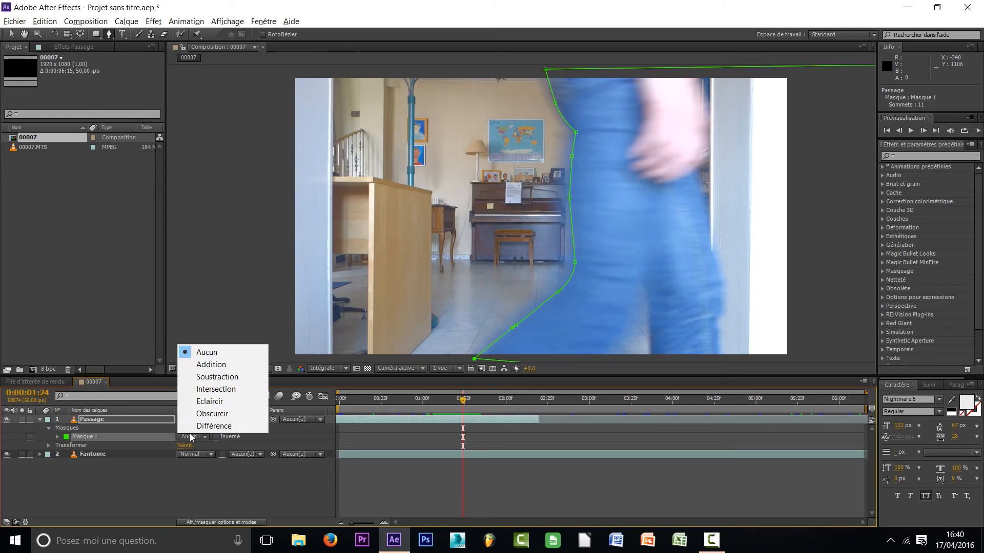
{"action": "left_click", "coordinate": [205, 367]}
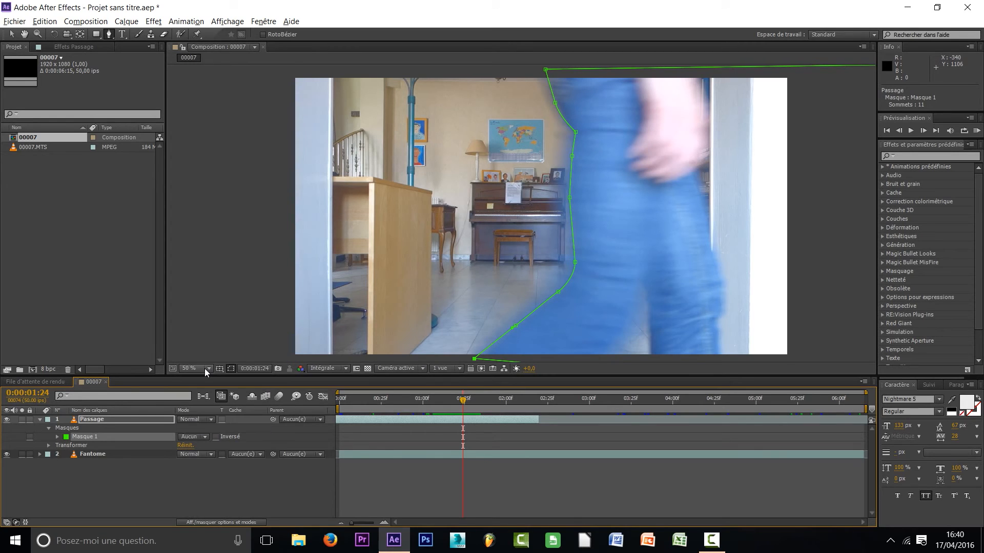
{"action": "left_click", "coordinate": [213, 478]}
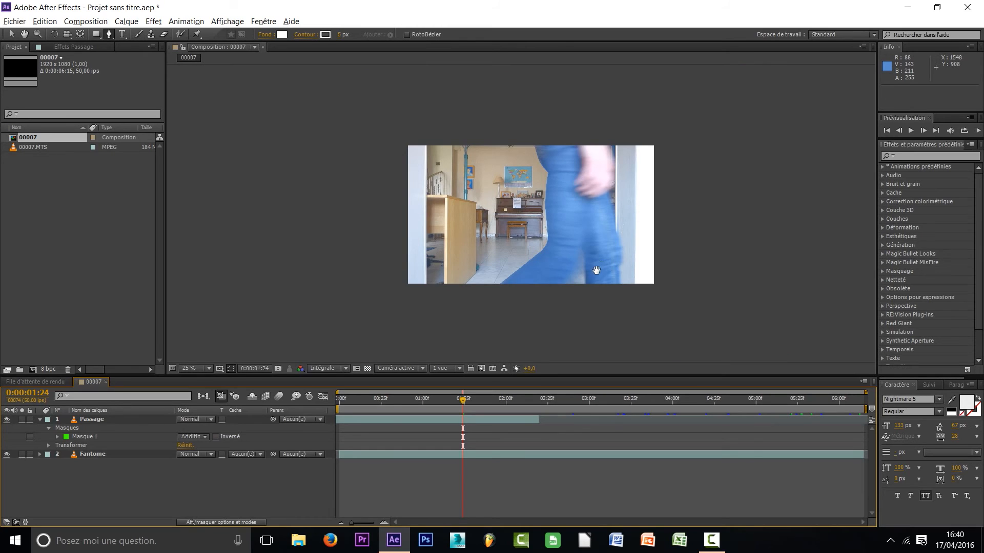
{"action": "scroll", "coordinate": [597, 270], "scroll_direction": "down", "scroll_amount": 2}
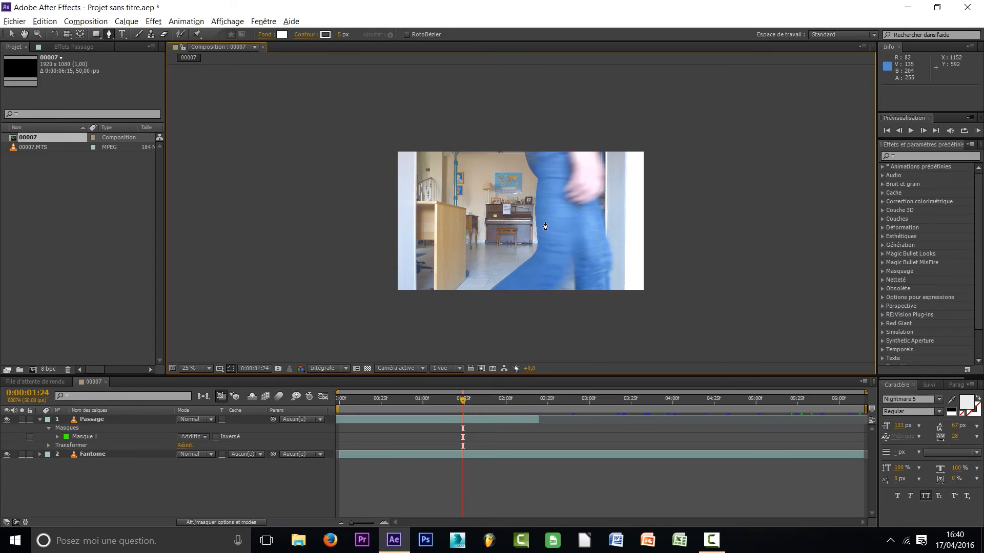
{"action": "scroll", "coordinate": [546, 210], "scroll_direction": "up", "scroll_amount": 2}
{"action": "left_click_drag", "start_coordinate": [417, 253], "coordinate": [422, 238]}
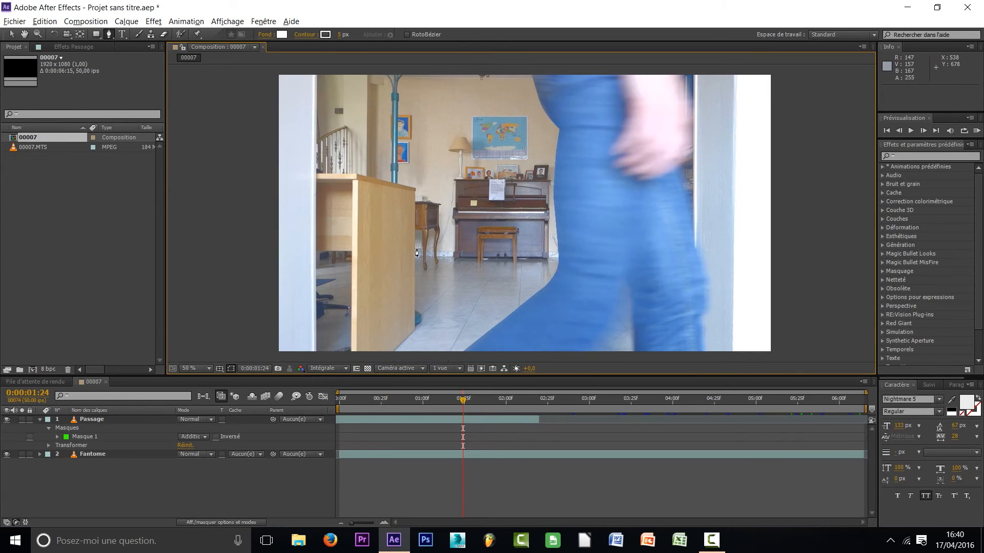
Show the Passage layer's mask feather property and set Masque 1's feather to 10 pixels
{"action": "left_click", "coordinate": [85, 436]}
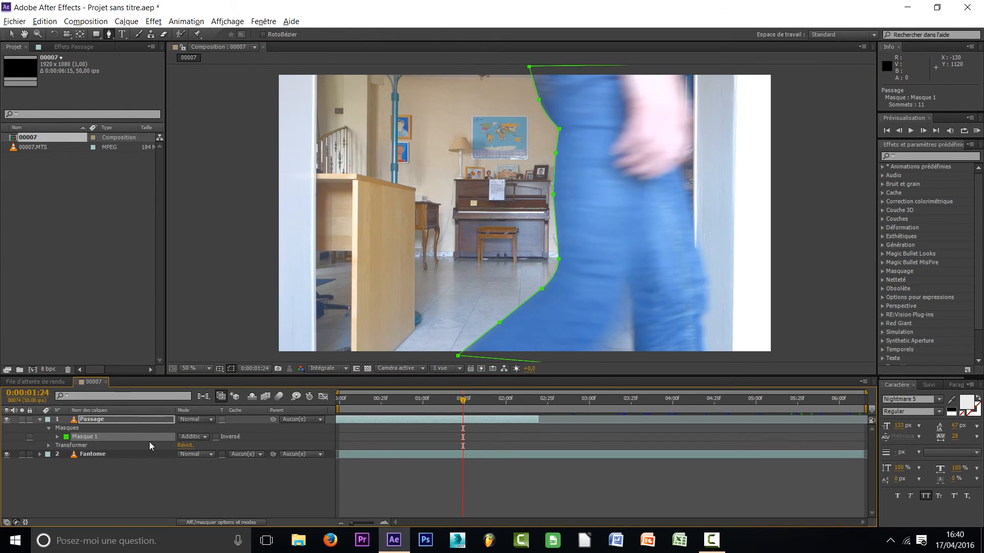
{"action": "left_click", "coordinate": [90, 421]}
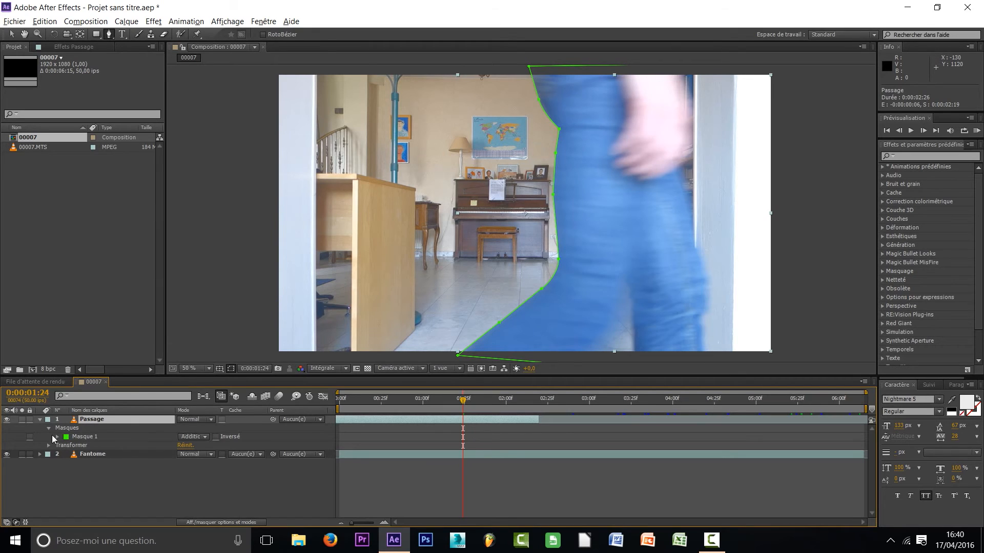
{"action": "left_click", "coordinate": [109, 480]}
{"action": "left_click", "coordinate": [96, 420]}
{"action": "key", "text": "f"}
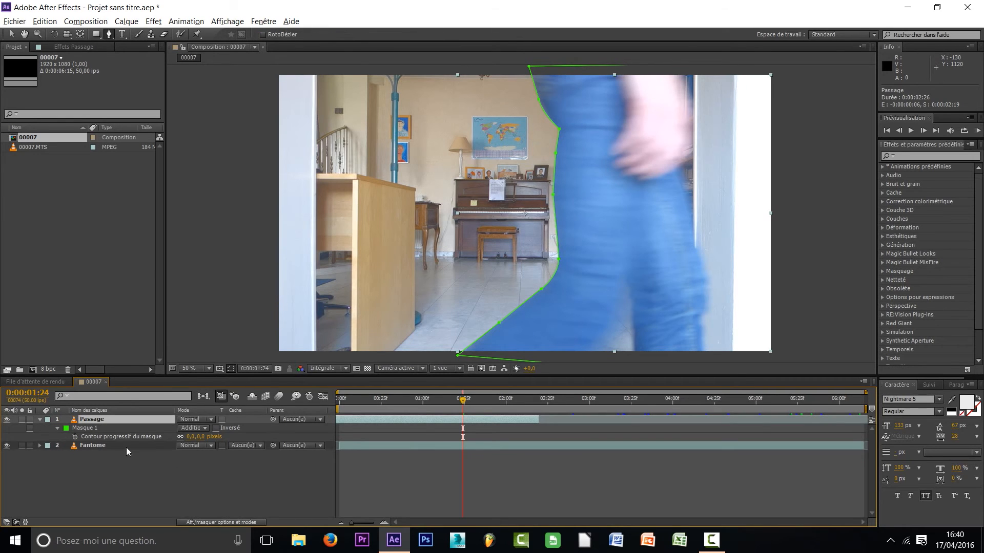
{"action": "left_click", "coordinate": [140, 437]}
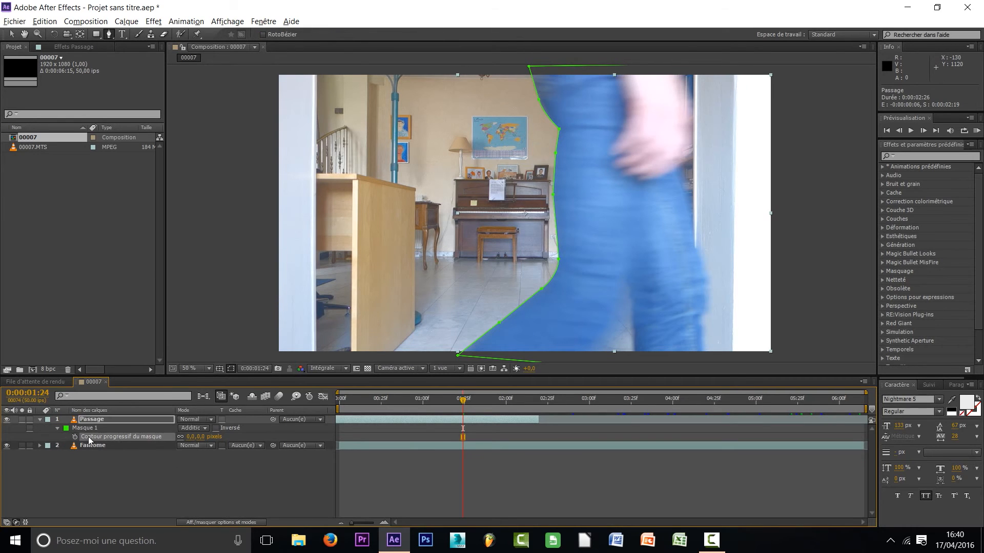
{"action": "type", "text": "10"}
{"action": "key", "text": "Return"}
{"action": "left_click", "coordinate": [208, 470]}
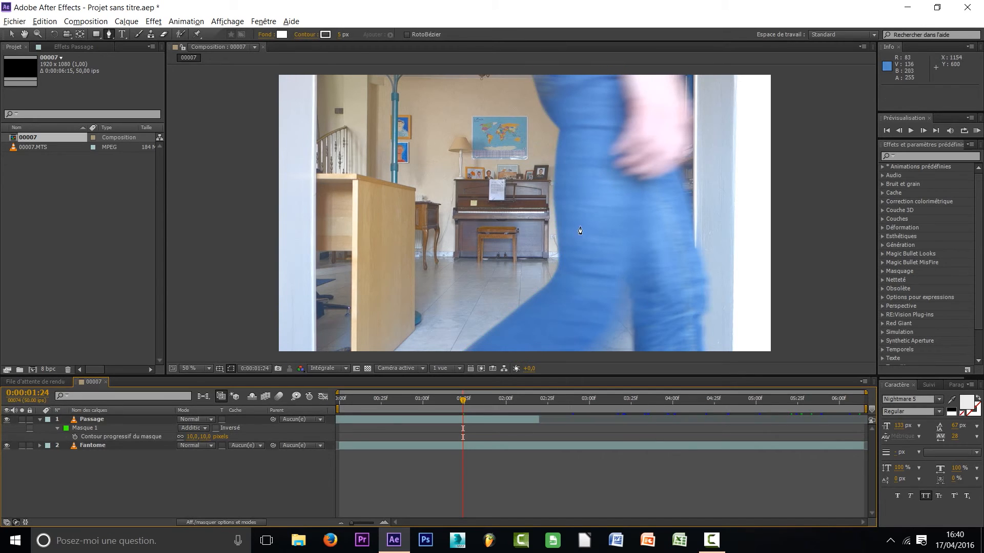
{"action": "left_click_drag", "start_coordinate": [607, 231], "coordinate": [588, 238]}
Increase Masque 1's feather to 15 pixels and check the softened edge along the leg
{"action": "left_click", "coordinate": [192, 437]}
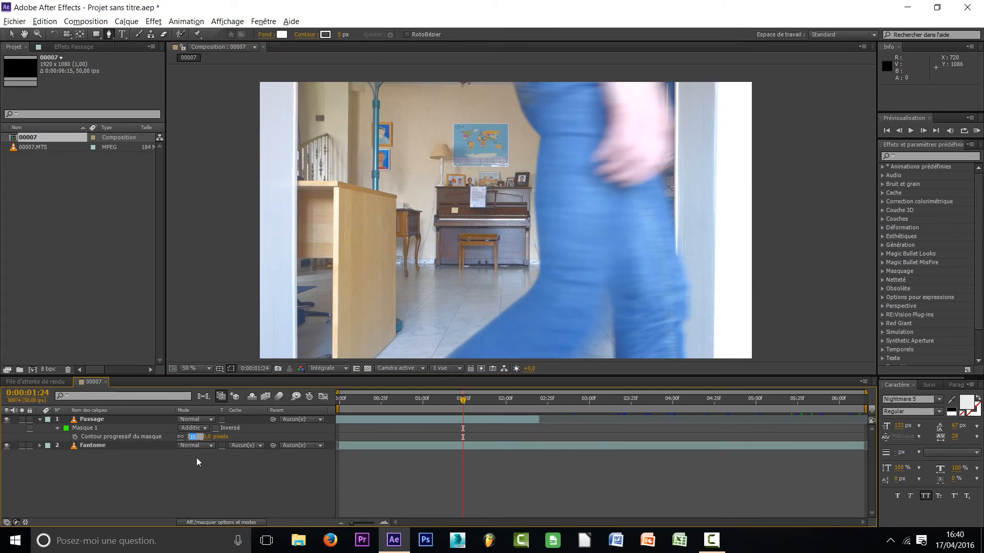
{"action": "key", "text": "Return"}
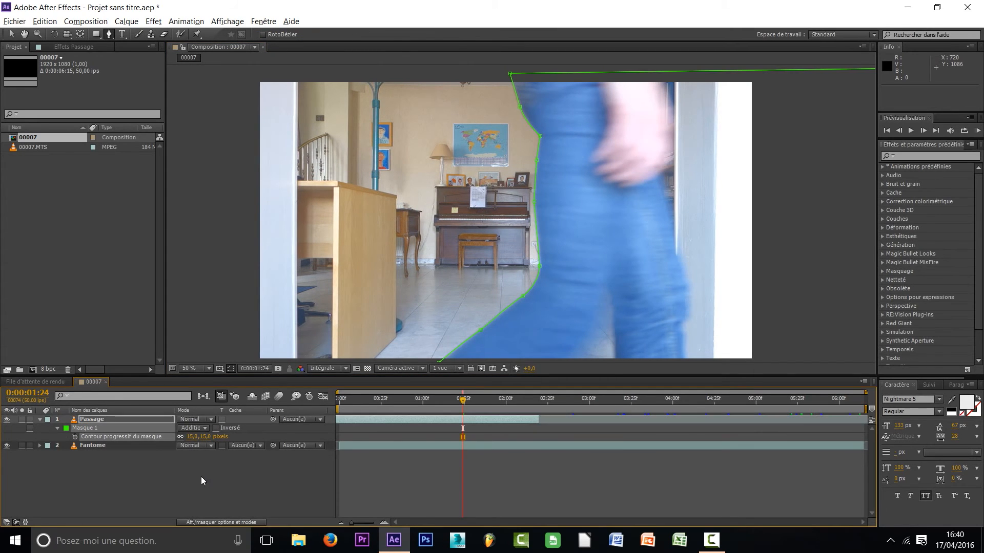
{"action": "left_click", "coordinate": [201, 481]}
{"action": "scroll", "coordinate": [617, 253], "scroll_direction": "down", "scroll_amount": 1}
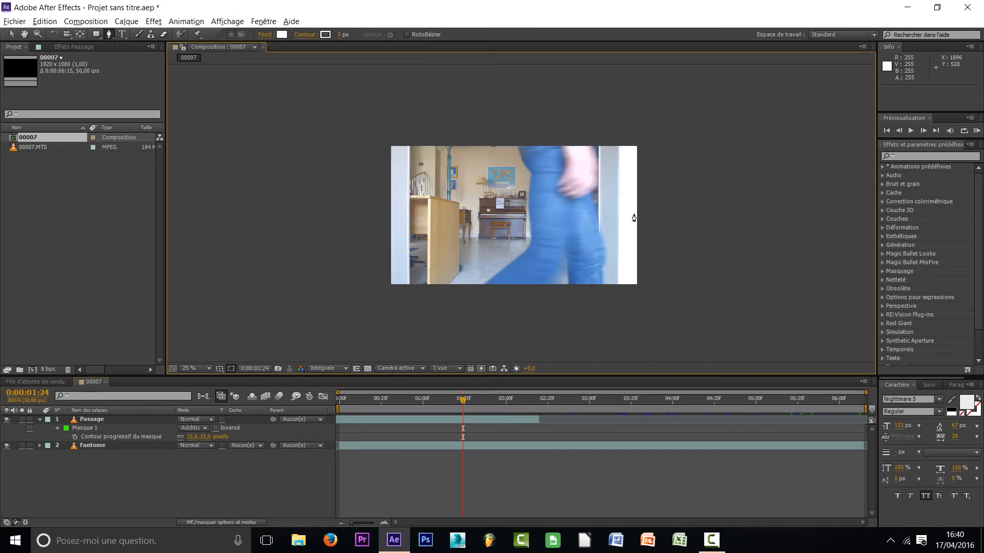
{"action": "scroll", "coordinate": [542, 187], "scroll_direction": "up", "scroll_amount": 1}
{"action": "mouse_move", "coordinate": [589, 248]}
{"action": "left_mouse_down"}
{"action": "mouse_move", "coordinate": [613, 229]}
{"action": "mouse_move", "coordinate": [591, 248]}
{"action": "left_mouse_up"}
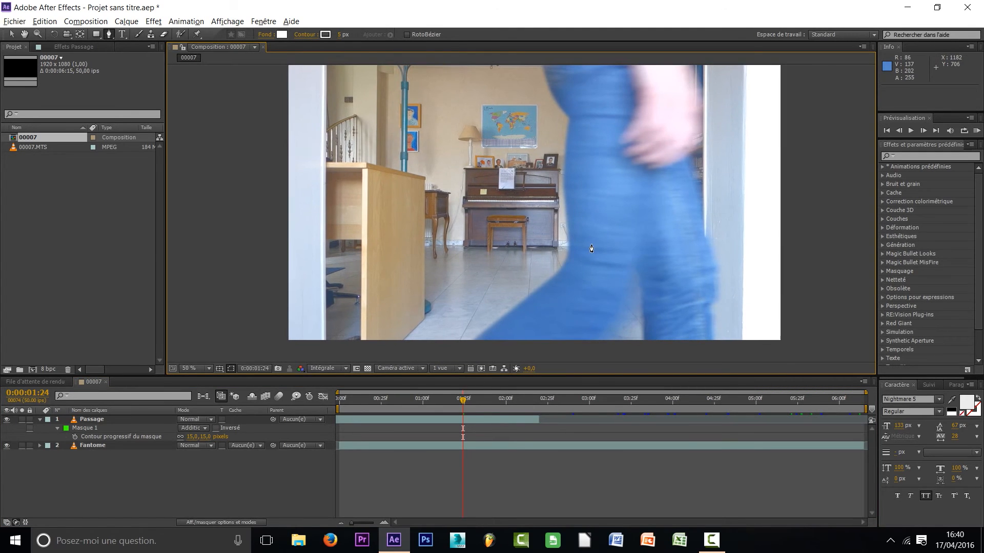
Expand Masque 1's properties and start keyframing its Tracé du masque at 0:00:01:24
{"action": "left_click", "coordinate": [96, 421]}
{"action": "left_click_drag", "start_coordinate": [584, 254], "coordinate": [566, 255]}
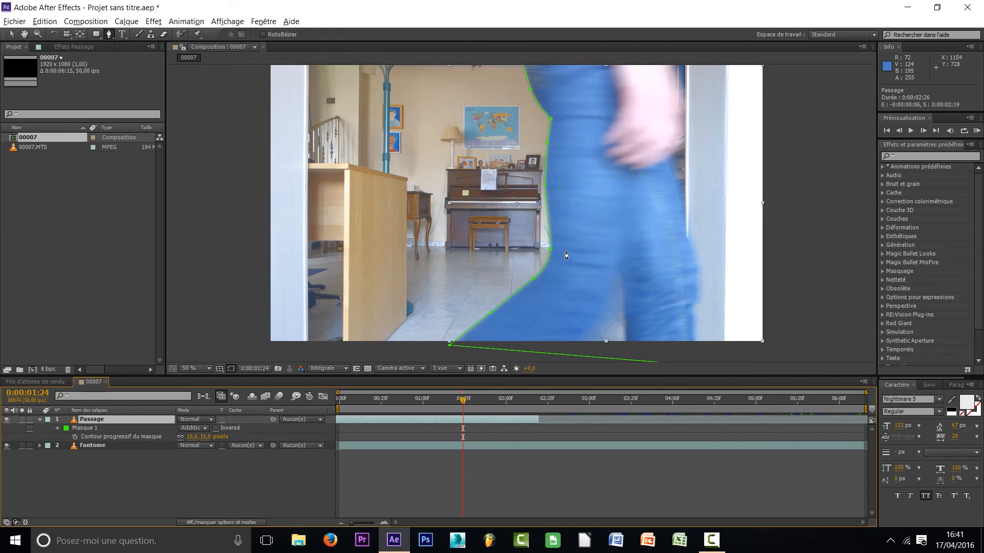
{"action": "mouse_move", "coordinate": [464, 401]}
{"action": "left_mouse_down"}
{"action": "mouse_move", "coordinate": [481, 400]}
{"action": "mouse_move", "coordinate": [462, 404]}
{"action": "left_mouse_up"}
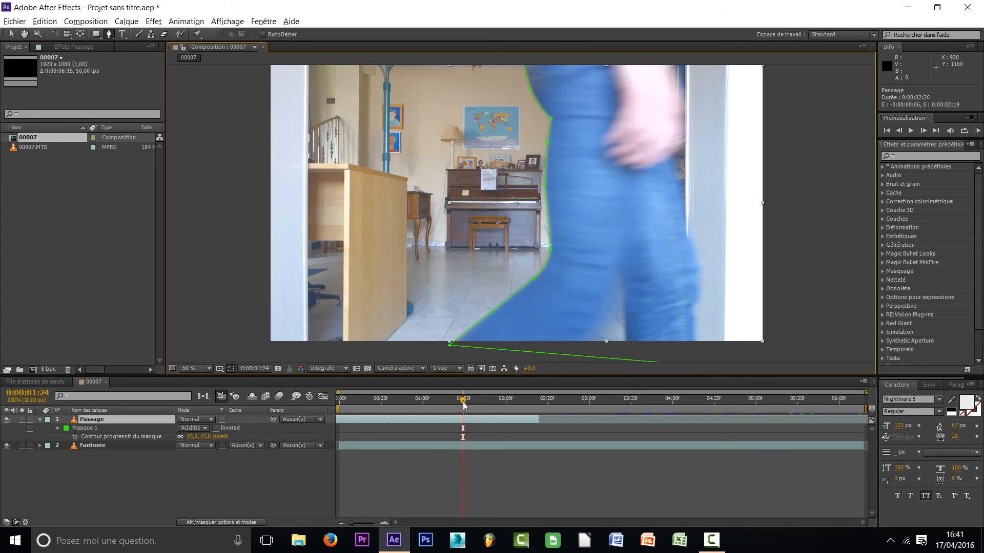
{"action": "left_click", "coordinate": [57, 428]}
{"action": "left_click", "coordinate": [57, 429]}
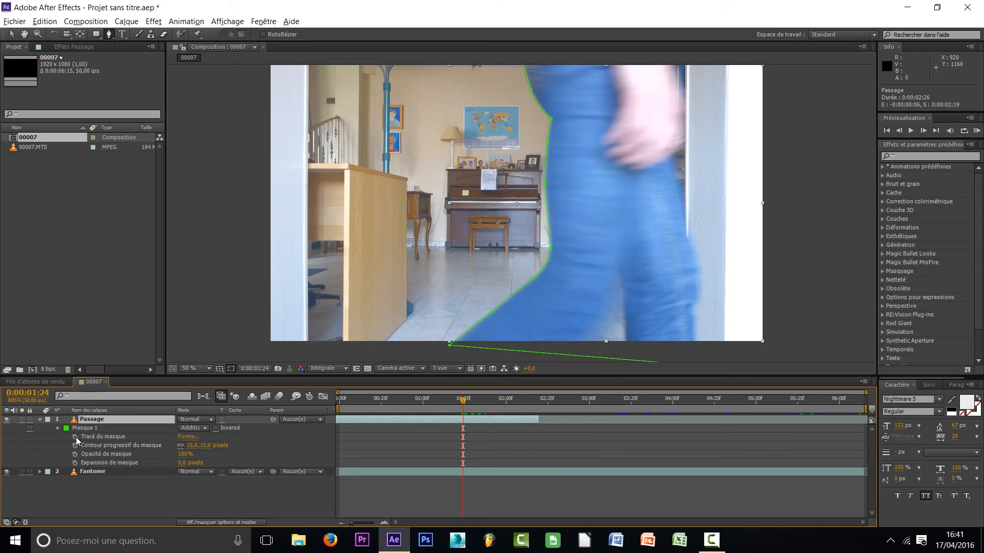
{"action": "left_click", "coordinate": [75, 436]}
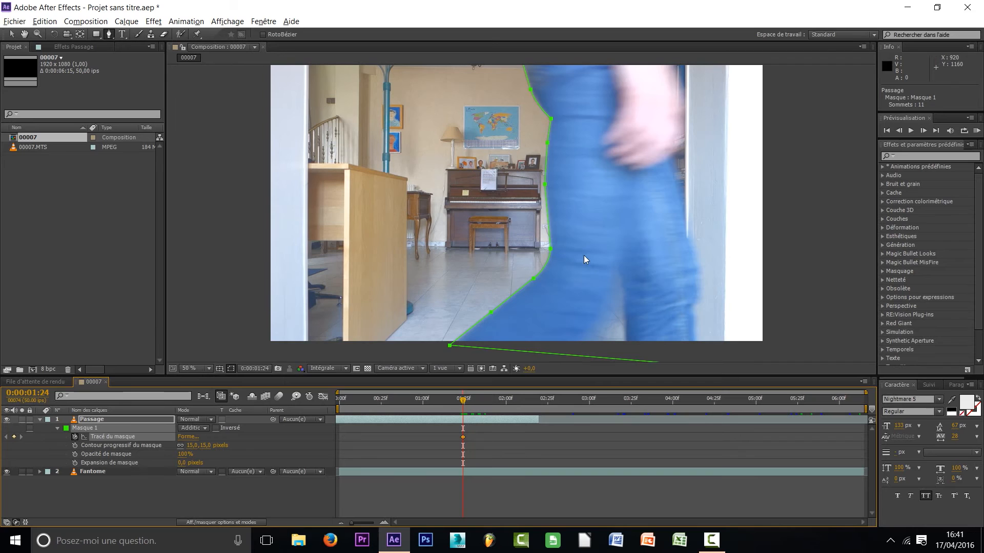
{"action": "left_click_drag", "start_coordinate": [583, 256], "coordinate": [576, 275]}
At 0:00:01:27, shift the whole Masque 1 path towards the walker so its upper point meets the back of the jeans
{"action": "left_click_drag", "start_coordinate": [465, 402], "coordinate": [470, 402]}
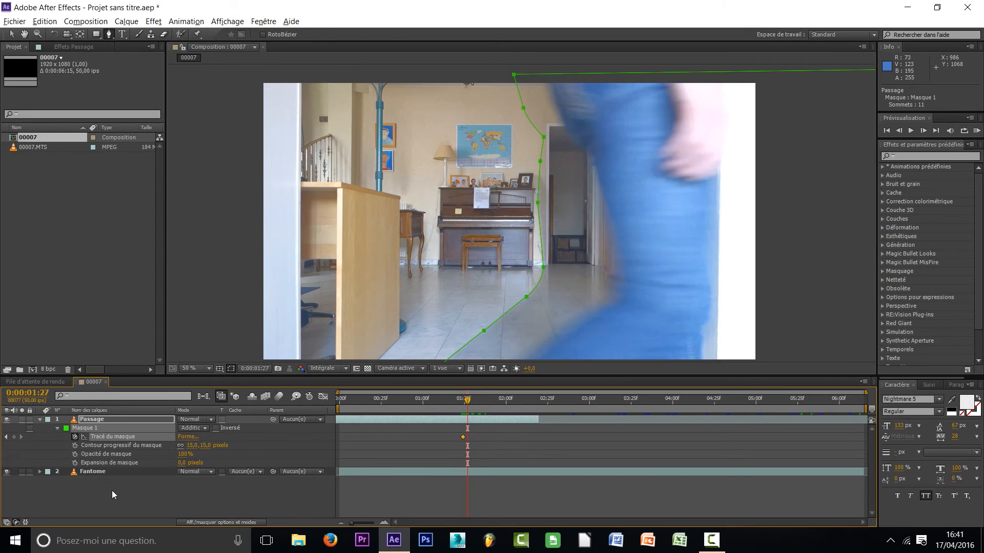
{"action": "left_click", "coordinate": [96, 431]}
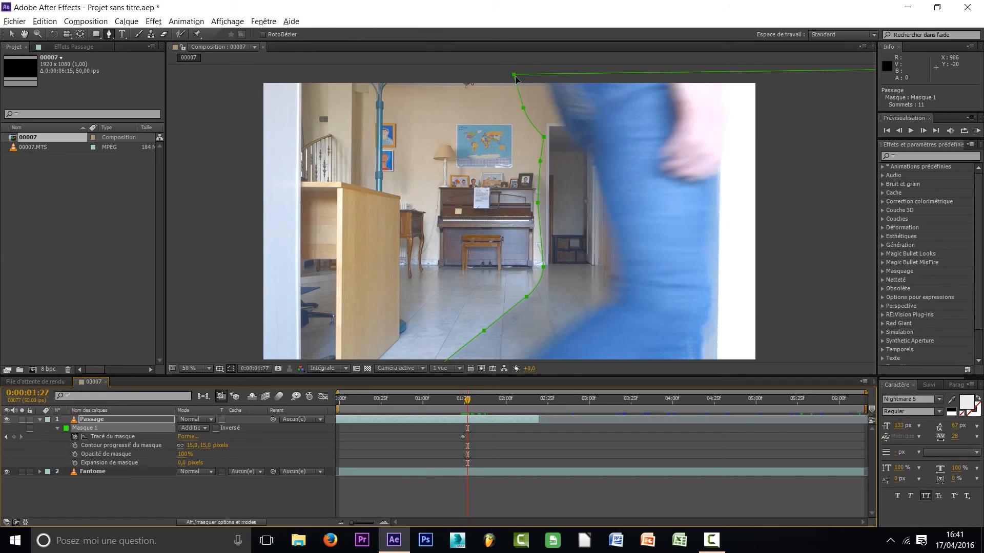
{"action": "left_click_drag", "start_coordinate": [514, 75], "coordinate": [548, 79]}
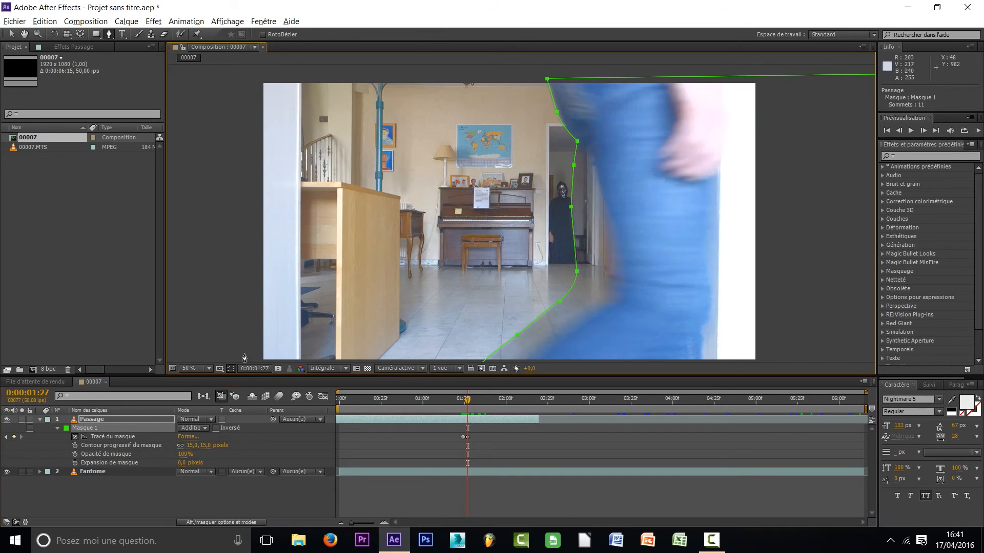
{"action": "left_click_drag", "start_coordinate": [631, 194], "coordinate": [529, 202]}
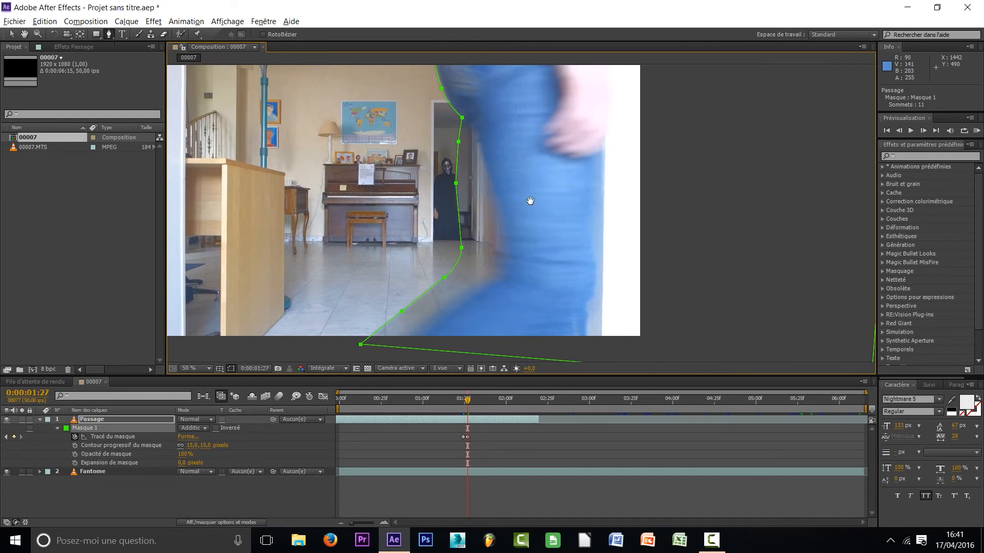
{"action": "left_click", "coordinate": [97, 426]}
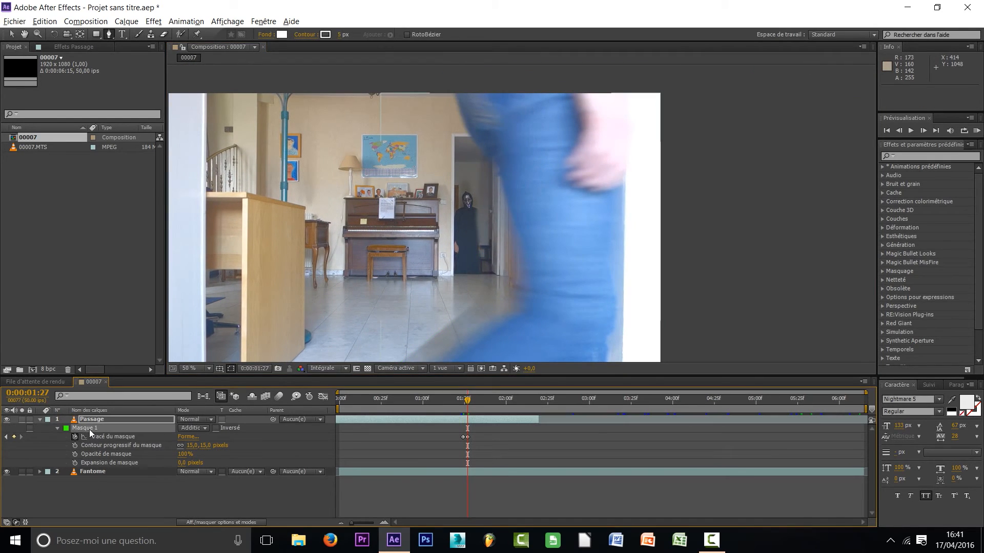
{"action": "left_click_drag", "start_coordinate": [453, 88], "coordinate": [453, 89]}
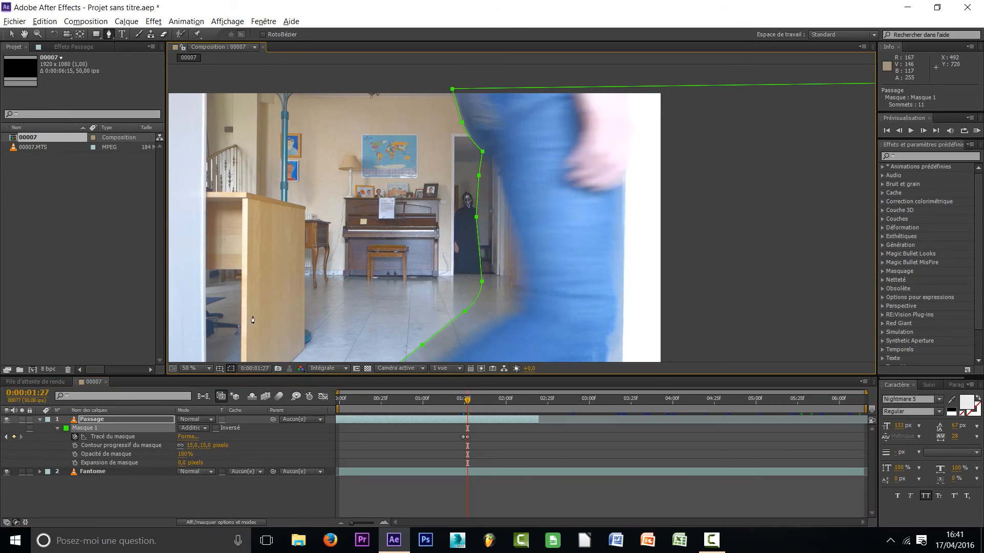
Reposition Masque 1's individual points at 0:00:01:27 so the path follows the back edge of the leg beside the doorway
{"action": "left_click", "coordinate": [109, 418]}
{"action": "left_click_drag", "start_coordinate": [541, 270], "coordinate": [563, 179]}
{"action": "left_click_drag", "start_coordinate": [403, 286], "coordinate": [484, 254]}
{"action": "left_click_drag", "start_coordinate": [485, 220], "coordinate": [525, 226]}
{"action": "left_click_drag", "start_coordinate": [504, 192], "coordinate": [553, 276]}
{"action": "left_click_drag", "start_coordinate": [490, 199], "coordinate": [520, 194]}
{"action": "left_click_drag", "start_coordinate": [491, 158], "coordinate": [515, 162]}
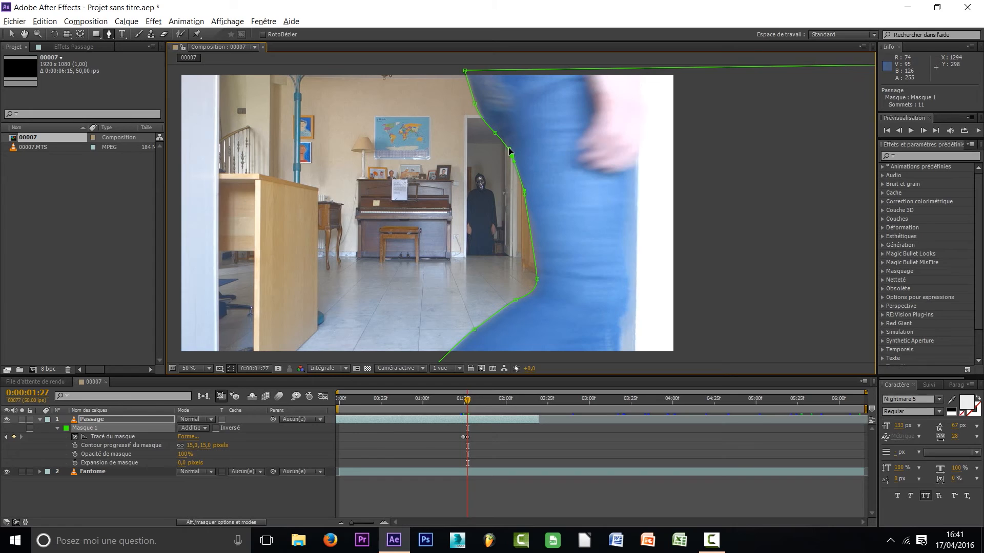
{"action": "left_click_drag", "start_coordinate": [562, 148], "coordinate": [620, 165]}
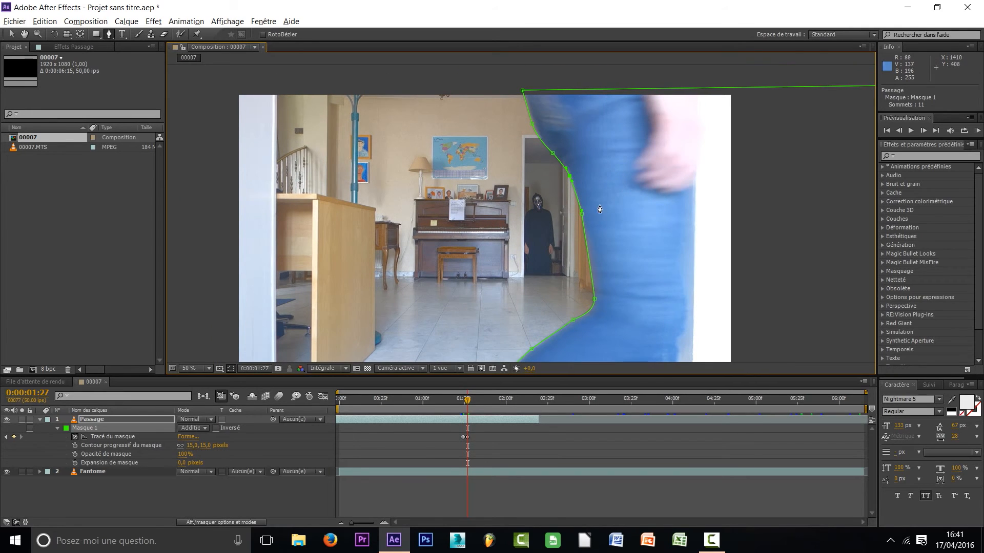
Scrub between 0:00:01:25 and 0:00:01:32, with and without the mask outline shown, to check how Masque 1 follows the leg
{"action": "left_click_drag", "start_coordinate": [607, 215], "coordinate": [620, 197]}
{"action": "left_click", "coordinate": [482, 438]}
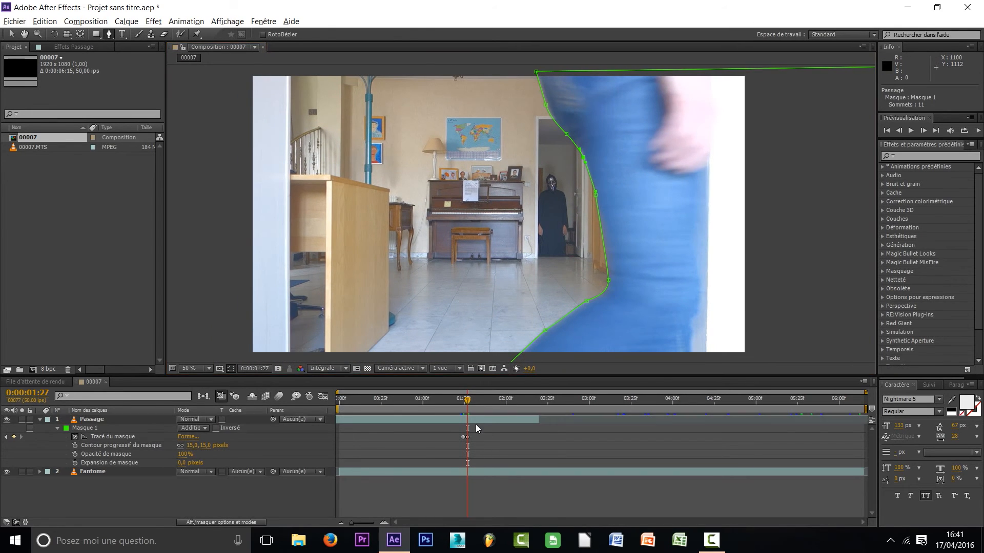
{"action": "left_click_drag", "start_coordinate": [468, 402], "coordinate": [465, 404]}
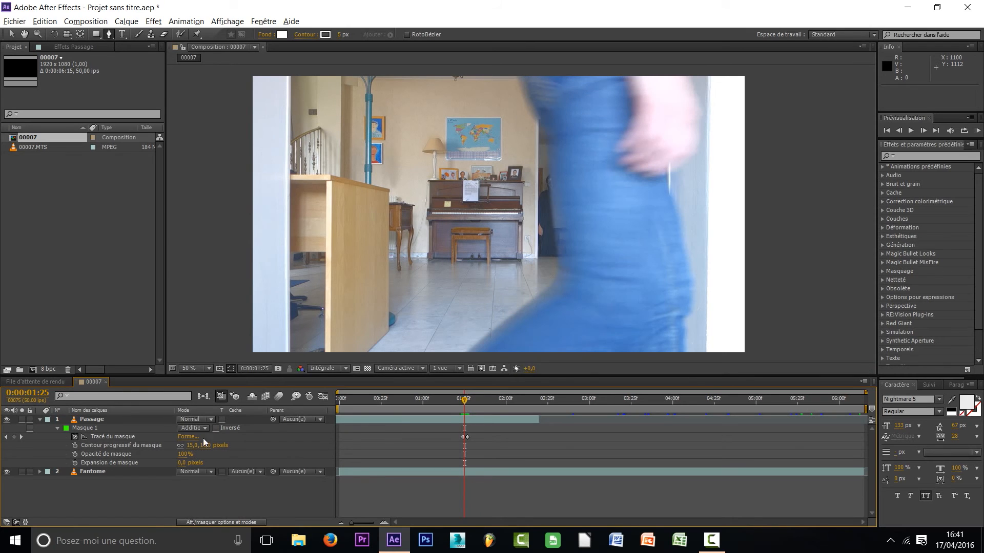
{"action": "left_click", "coordinate": [118, 418]}
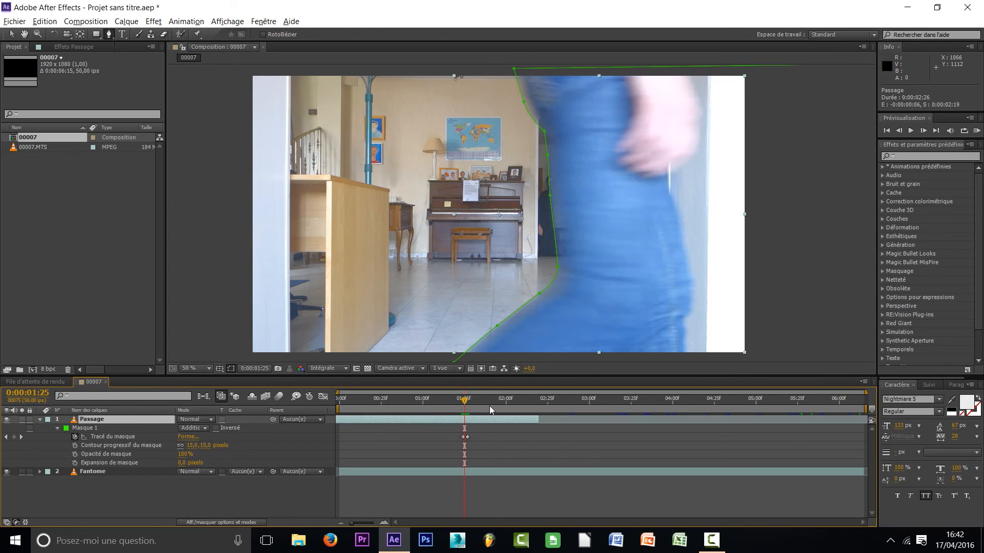
{"action": "left_click_drag", "start_coordinate": [465, 404], "coordinate": [479, 407]}
{"action": "left_click", "coordinate": [491, 439]}
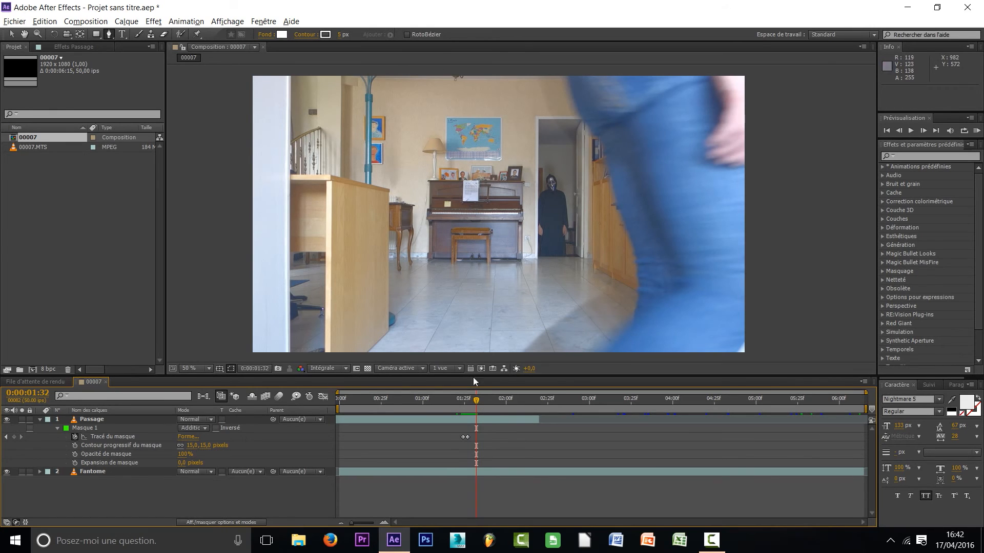
{"action": "left_click_drag", "start_coordinate": [476, 402], "coordinate": [468, 403]}
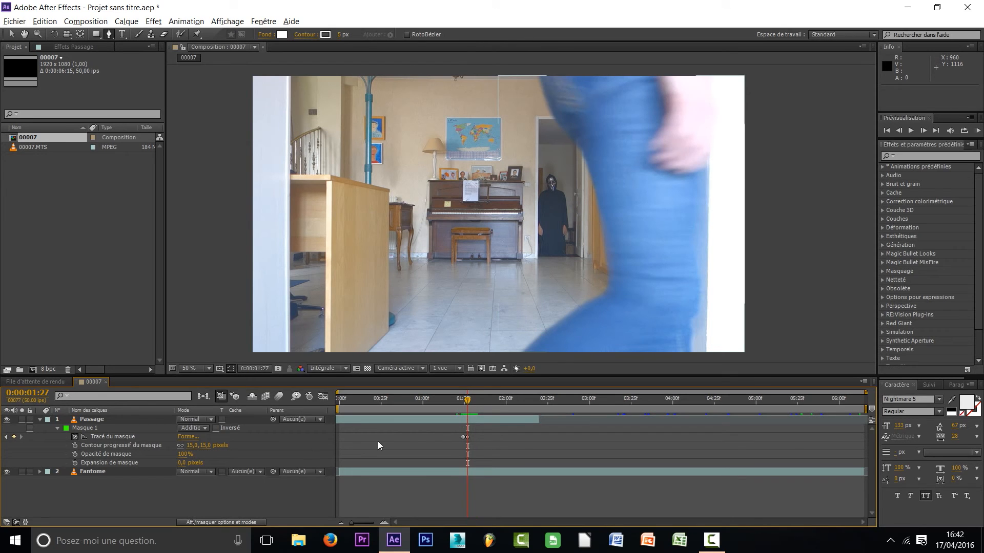
At 0:00:01:31, shift the whole Masque 1 path of the Passage layer towards the back of the walker's jeans
{"action": "left_click", "coordinate": [96, 428]}
{"action": "left_click", "coordinate": [95, 423]}
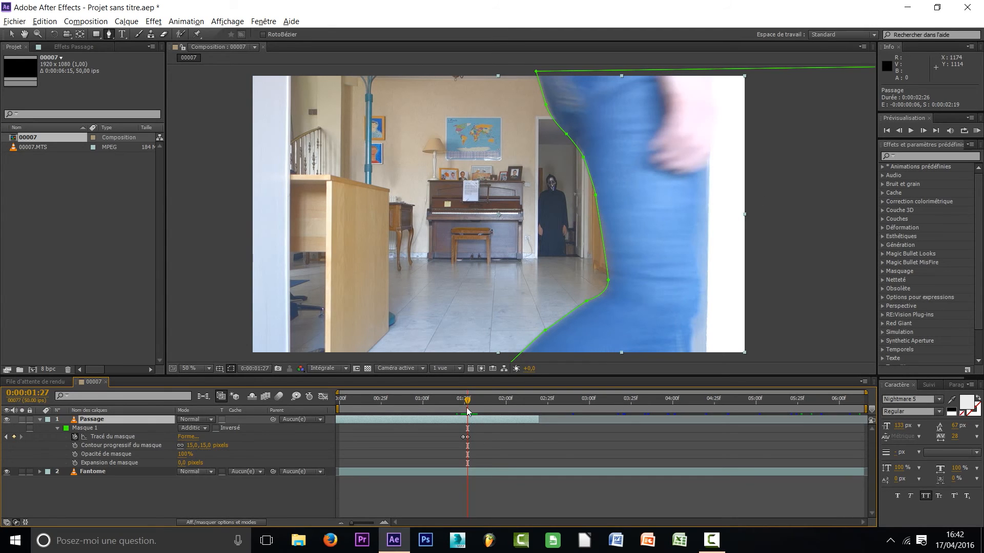
{"action": "left_click_drag", "start_coordinate": [467, 403], "coordinate": [472, 403]}
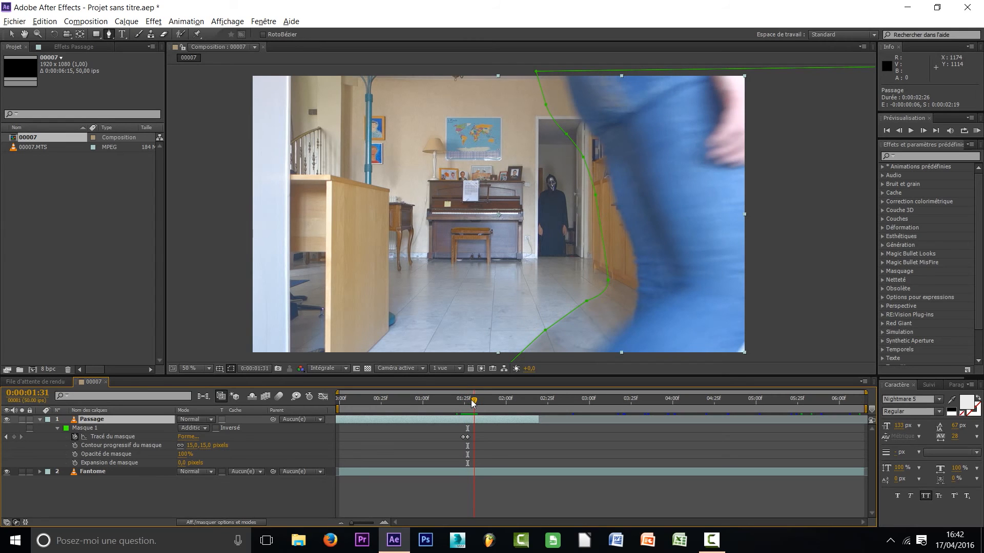
{"action": "left_click", "coordinate": [99, 428]}
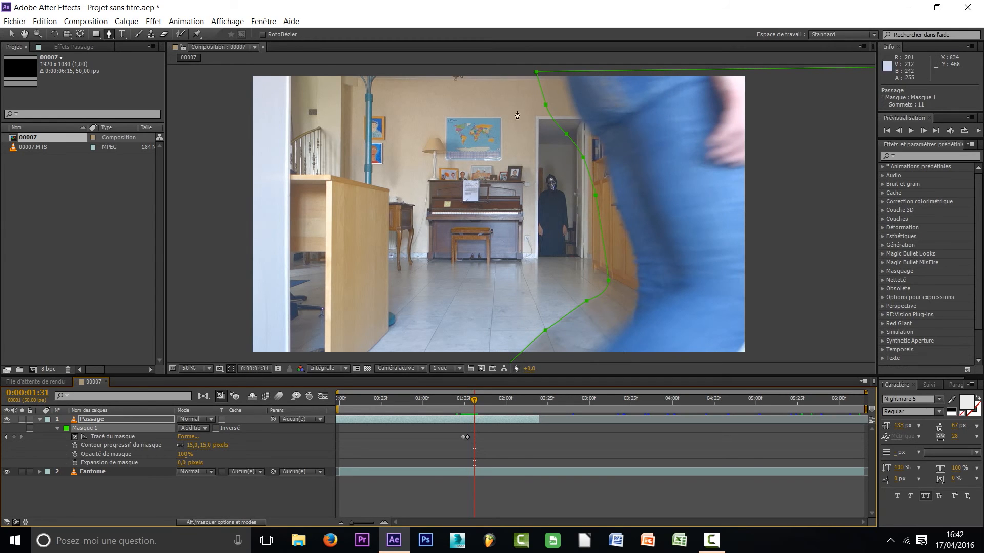
{"action": "left_click_drag", "start_coordinate": [551, 73], "coordinate": [579, 72]}
{"action": "left_click_drag", "start_coordinate": [670, 259], "coordinate": [617, 223]}
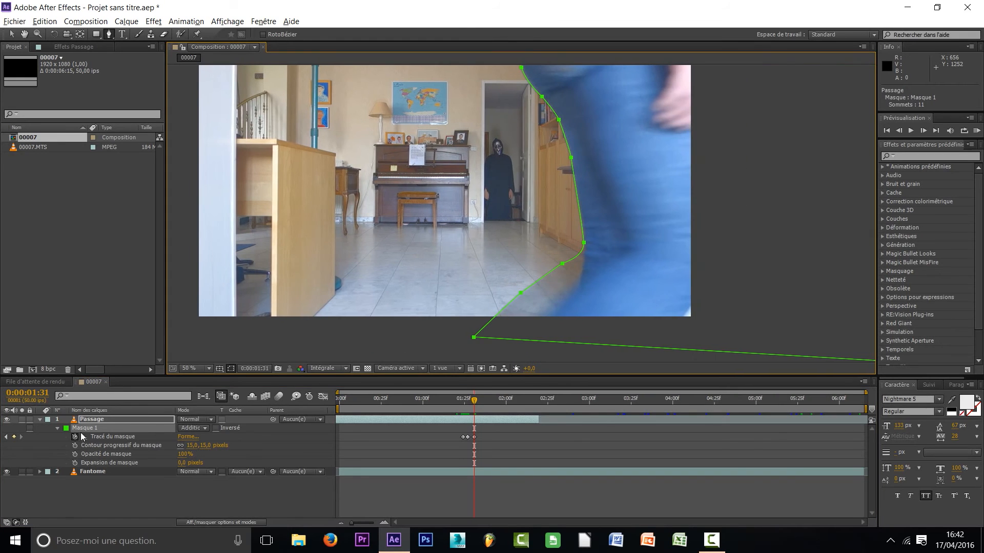
Reposition Masque 1's lower points at 0:00:01:31 so the path follows the back of the calf down past the frame's lower edge
{"action": "left_click", "coordinate": [100, 420]}
{"action": "left_click_drag", "start_coordinate": [610, 267], "coordinate": [505, 264]}
{"action": "left_click_drag", "start_coordinate": [582, 238], "coordinate": [602, 342]}
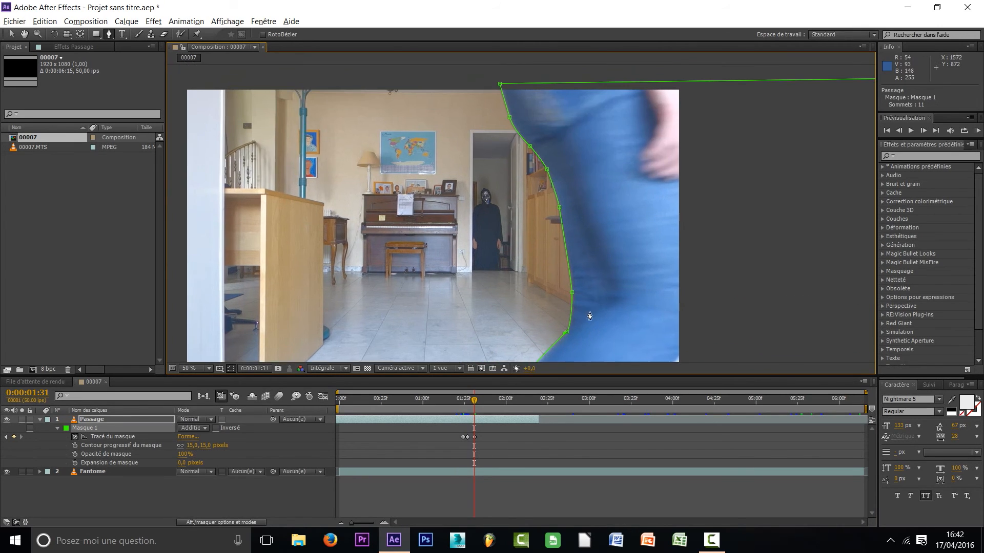
{"action": "left_click_drag", "start_coordinate": [539, 160], "coordinate": [583, 141]}
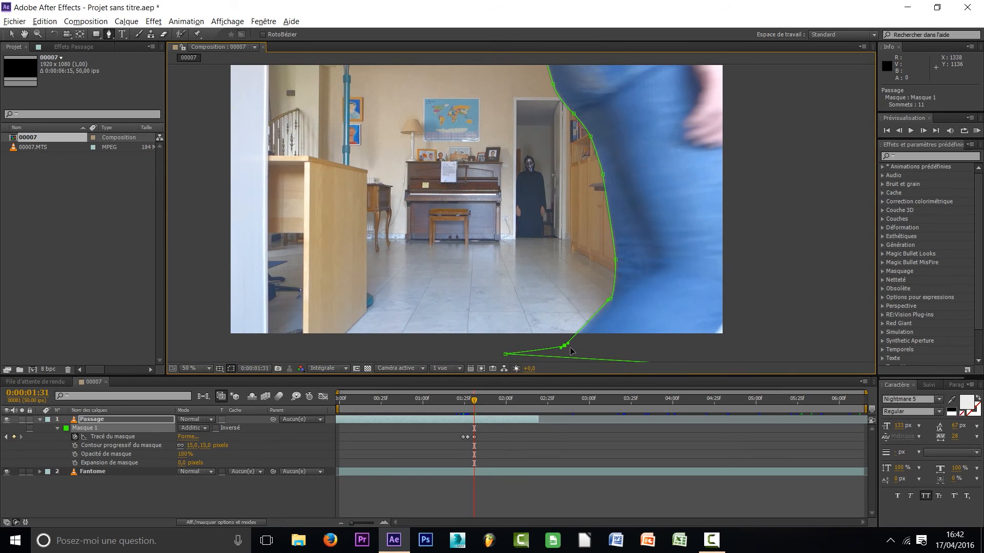
{"action": "left_click_drag", "start_coordinate": [566, 348], "coordinate": [568, 350]}
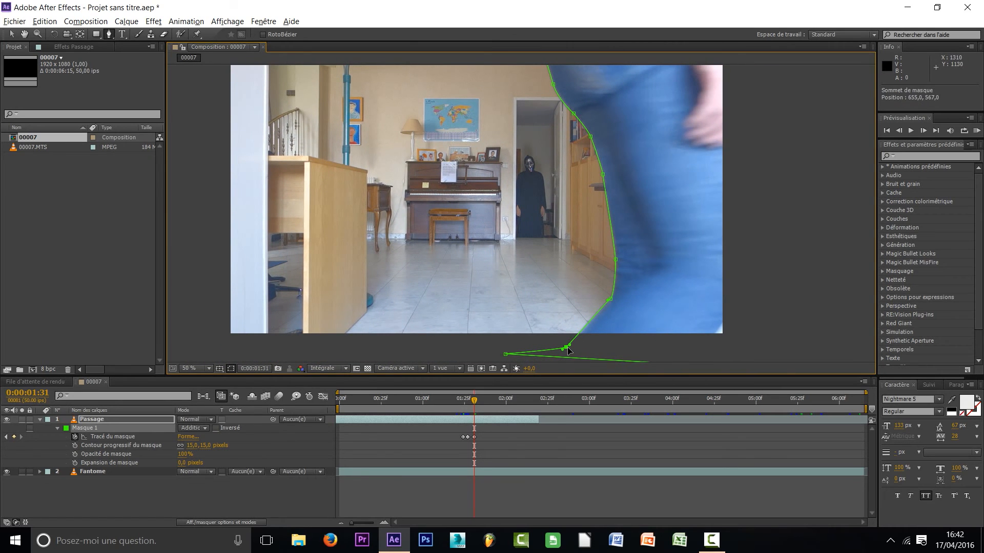
{"action": "left_click", "coordinate": [295, 494]}
{"action": "key", "text": "comma"}
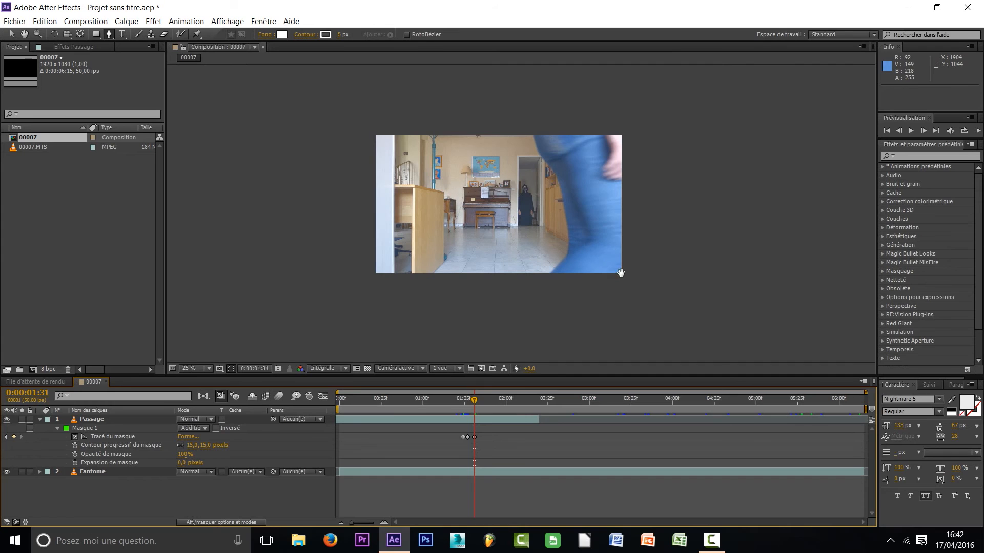
{"action": "left_click_drag", "start_coordinate": [621, 272], "coordinate": [625, 294]}
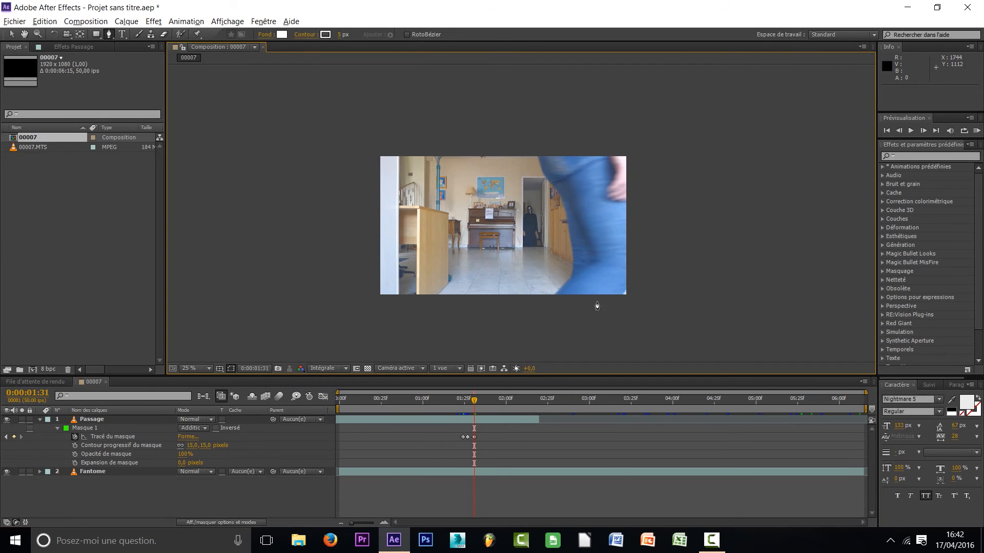
{"action": "key", "text": "period"}
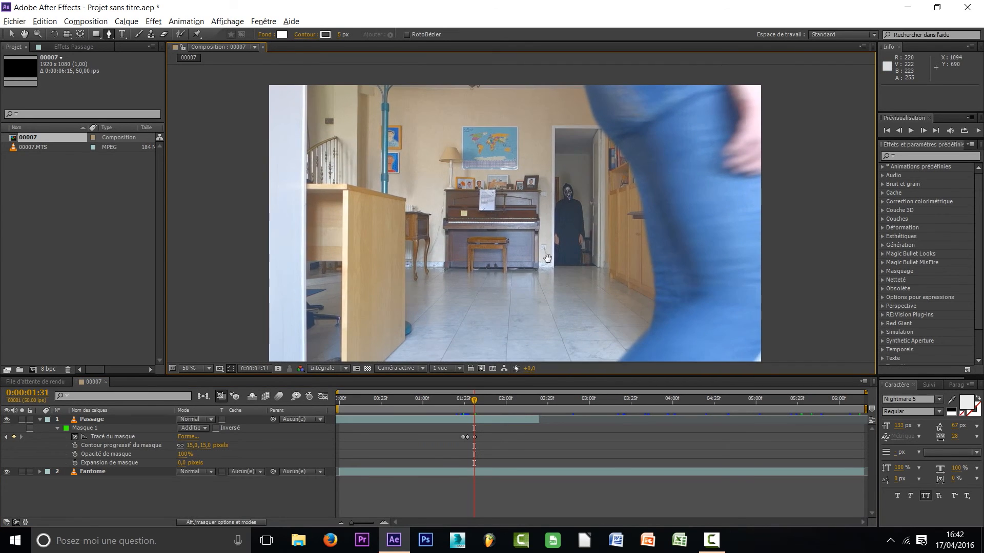
{"action": "left_click_drag", "start_coordinate": [546, 258], "coordinate": [540, 244]}
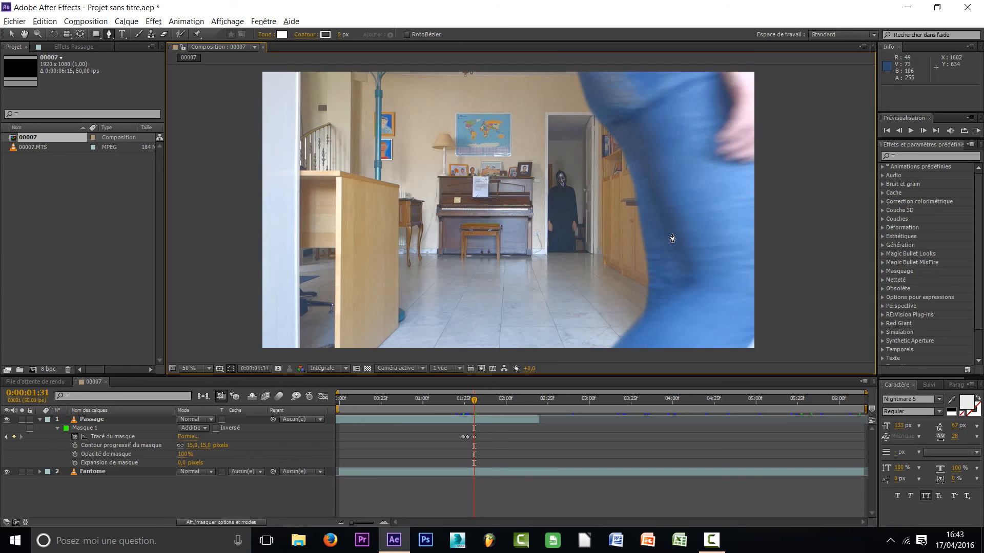
{"action": "left_click", "coordinate": [712, 548]}
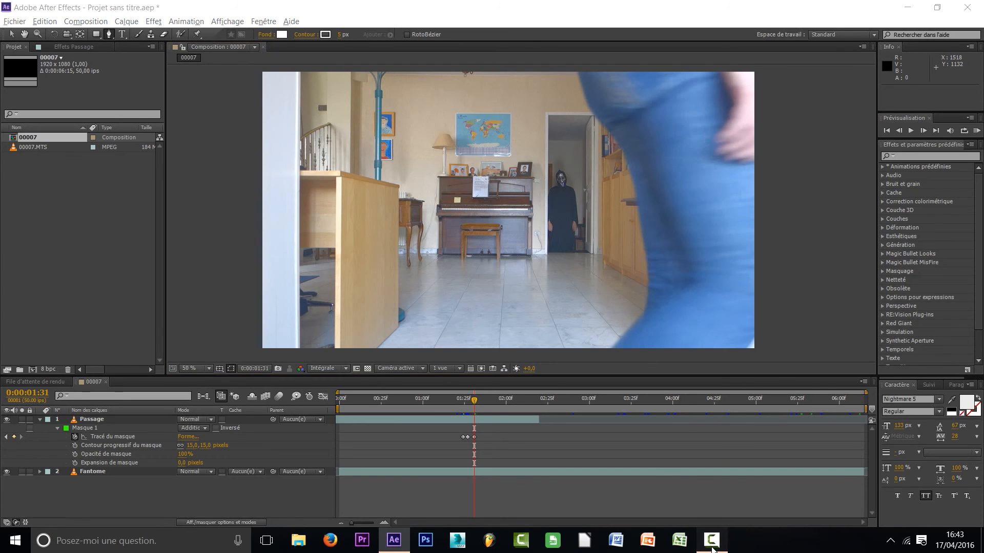
{"action": "left_click", "coordinate": [827, 469]}
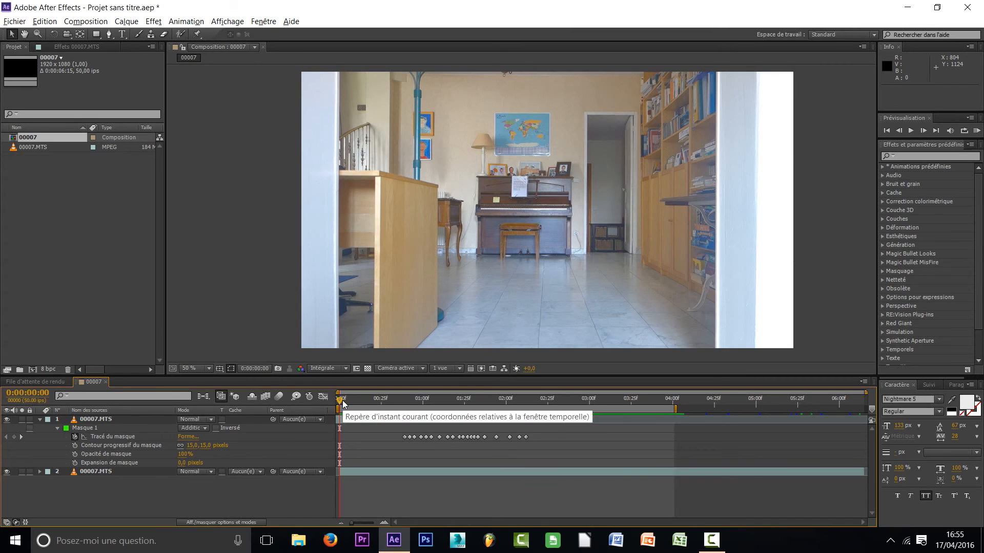
Scrub from the start of the composition to about 0:00:01:21 to examine the finished mask keyframes and the path along the legs
{"action": "mouse_move", "coordinate": [341, 399]}
{"action": "left_mouse_down"}
{"action": "mouse_move", "coordinate": [374, 401]}
{"action": "mouse_move", "coordinate": [358, 398]}
{"action": "left_mouse_up"}
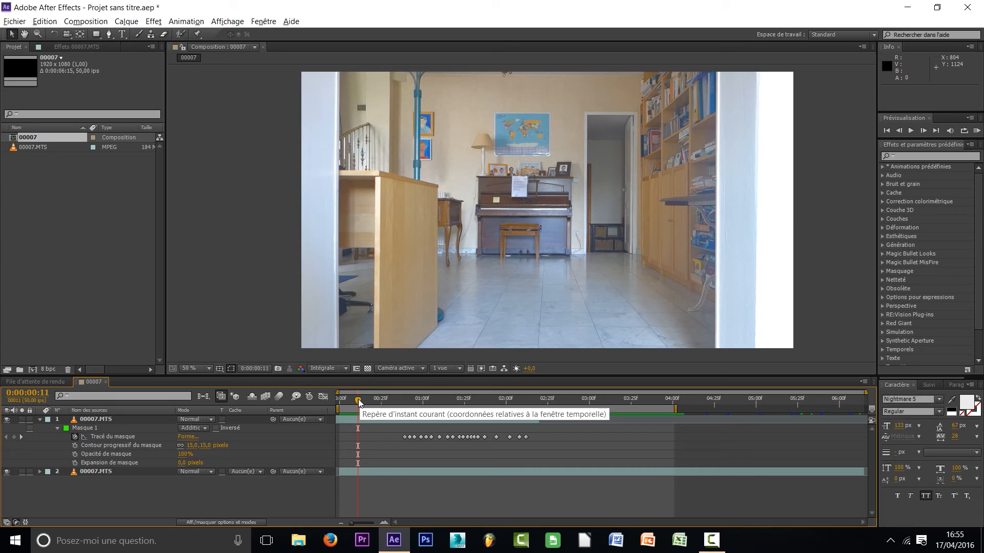
{"action": "left_click_drag", "start_coordinate": [359, 402], "coordinate": [409, 400]}
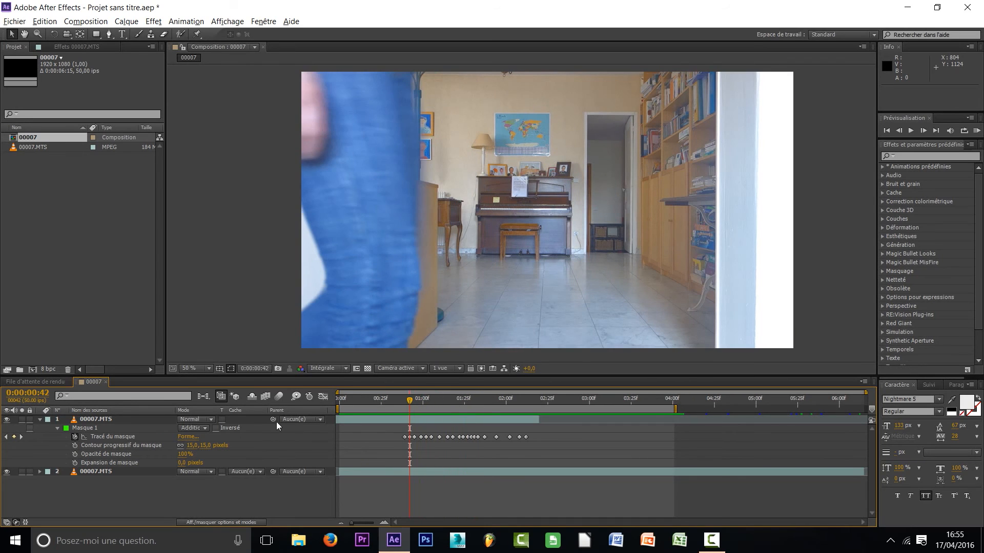
{"action": "left_click", "coordinate": [102, 421]}
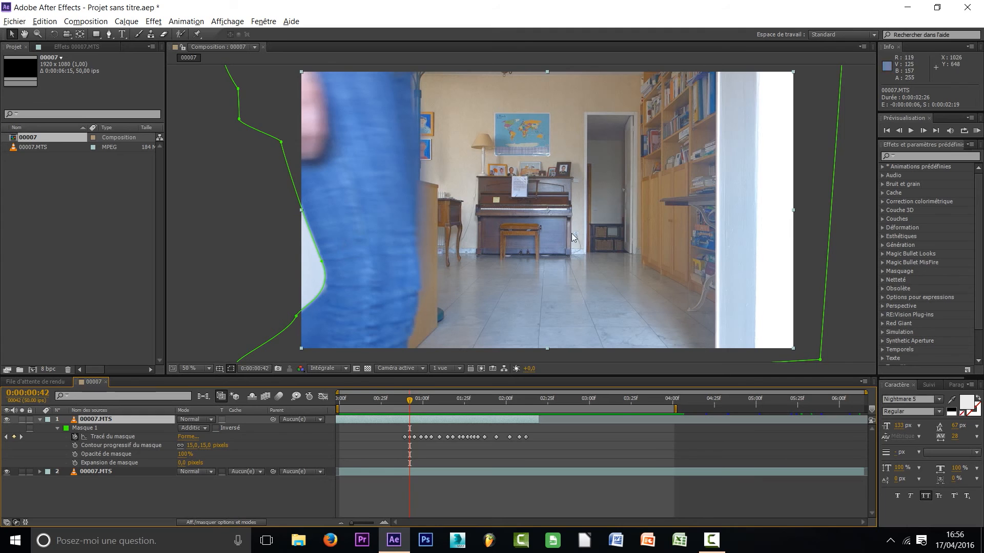
{"action": "left_click_drag", "start_coordinate": [409, 408], "coordinate": [458, 409]}
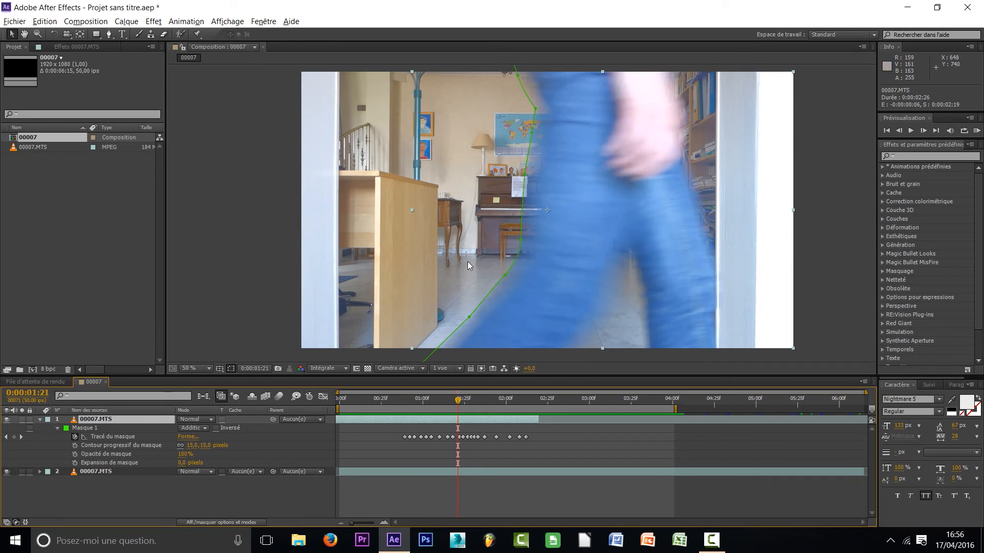
{"action": "mouse_move", "coordinate": [458, 399]}
{"action": "left_mouse_down"}
{"action": "mouse_move", "coordinate": [413, 399]}
{"action": "mouse_move", "coordinate": [456, 391]}
{"action": "left_mouse_up"}
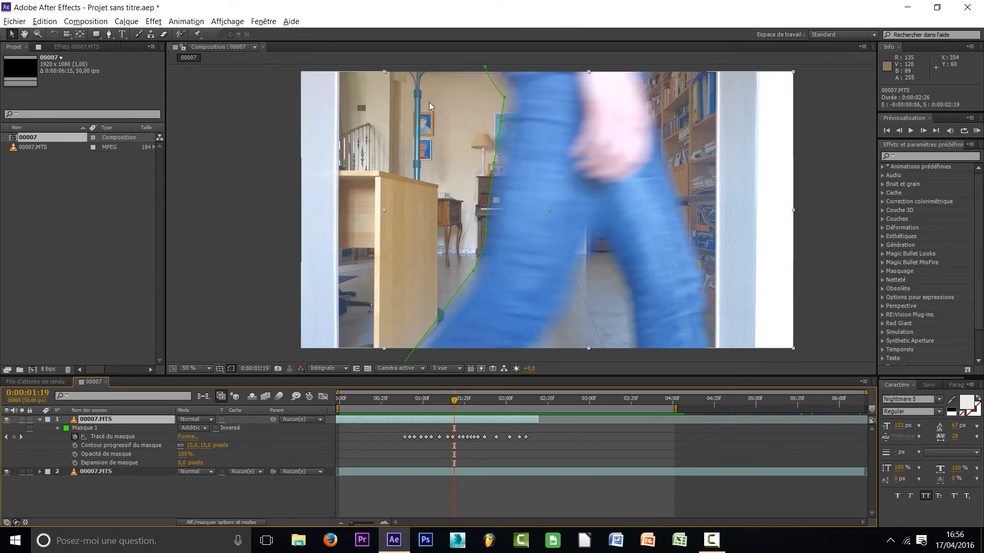
Return to 0:00:00:00 and play a RAM preview of the finished mask animation
{"action": "left_click", "coordinate": [460, 402]}
{"action": "left_click_drag", "start_coordinate": [459, 402], "coordinate": [327, 399]}
{"action": "left_click", "coordinate": [348, 430]}
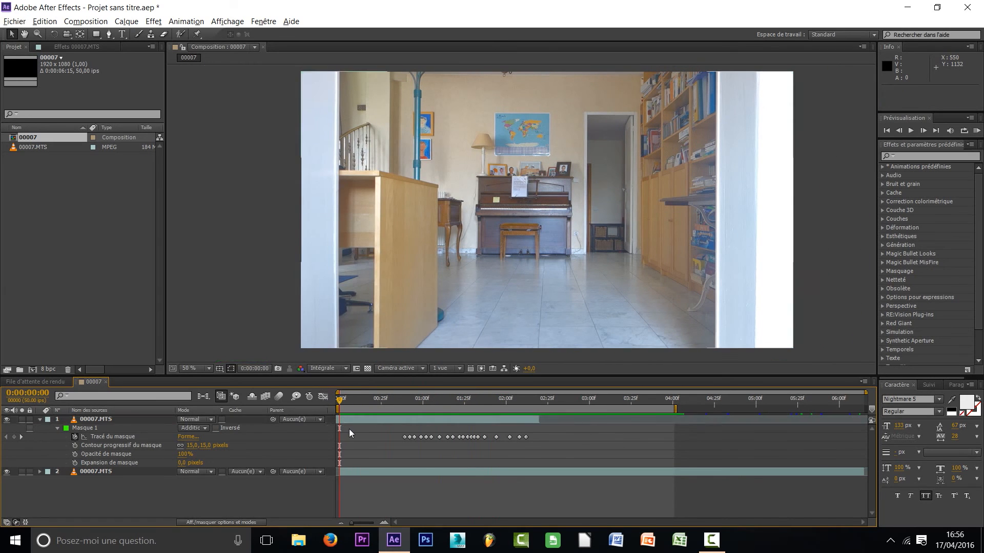
{"action": "key", "text": "KP_0"}
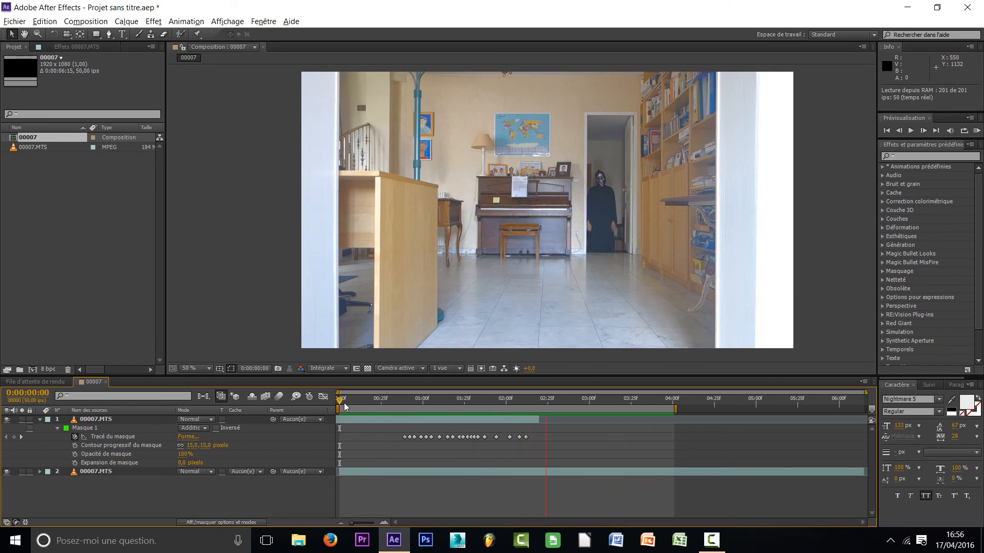
{"action": "left_click", "coordinate": [340, 401]}
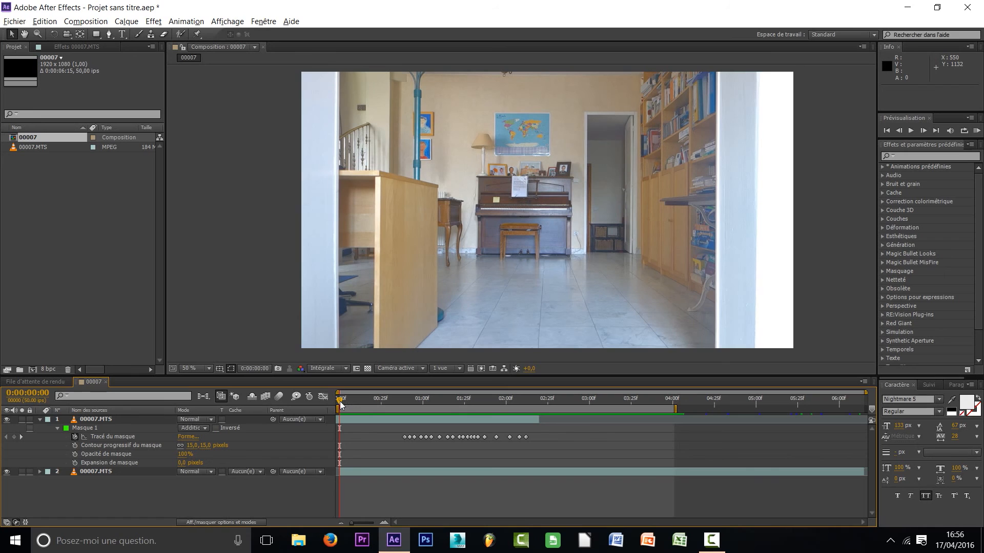
Collapse the masked clip's properties and create an adjustment layer (Calque d'effets) above both 00007.MTS layers
{"action": "left_click", "coordinate": [40, 420]}
{"action": "right_click", "coordinate": [129, 479]}
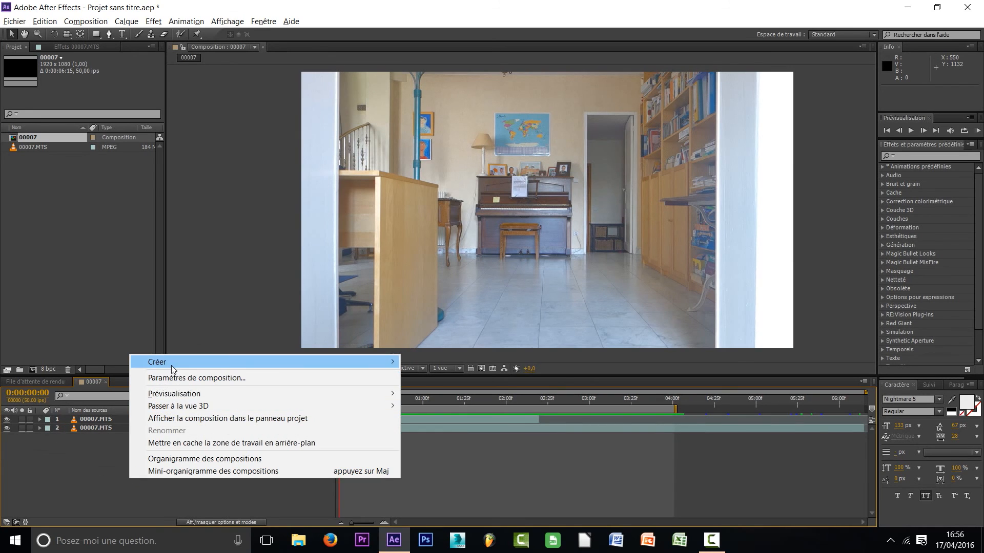
{"action": "mouse_move", "coordinate": [320, 368]}
{"action": "left_click", "coordinate": [452, 453]}
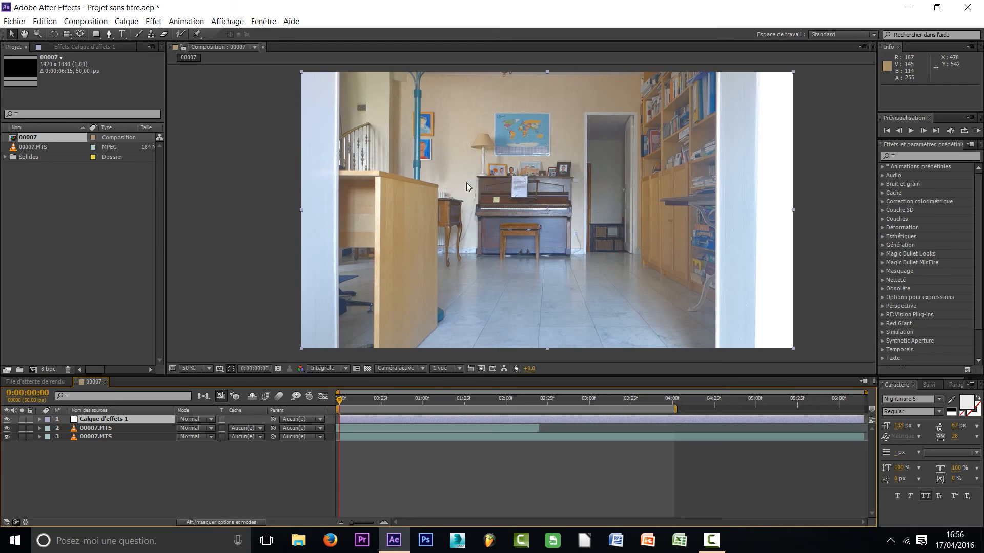
Move Calque d'effets 1 between the two 00007.MTS layers and return it to the top of the layer stack
{"action": "left_click", "coordinate": [93, 428]}
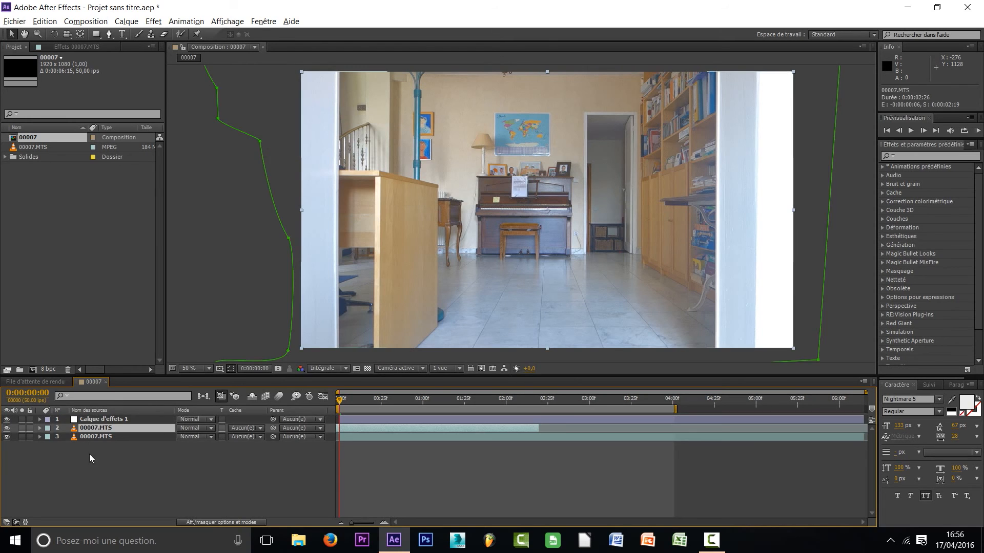
{"action": "left_click", "coordinate": [89, 455]}
{"action": "left_click", "coordinate": [102, 419]}
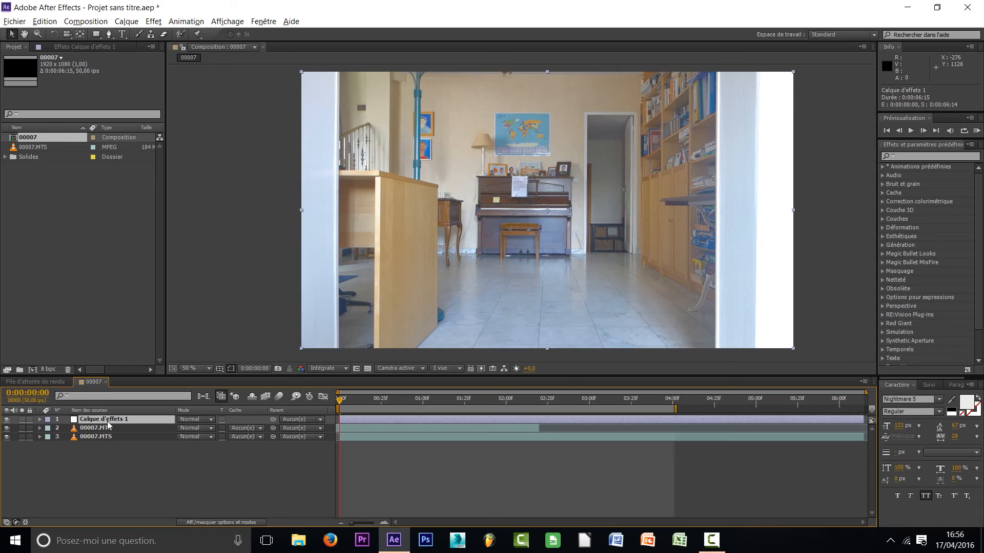
{"action": "left_click_drag", "start_coordinate": [113, 421], "coordinate": [95, 437]}
{"action": "left_click", "coordinate": [85, 436]}
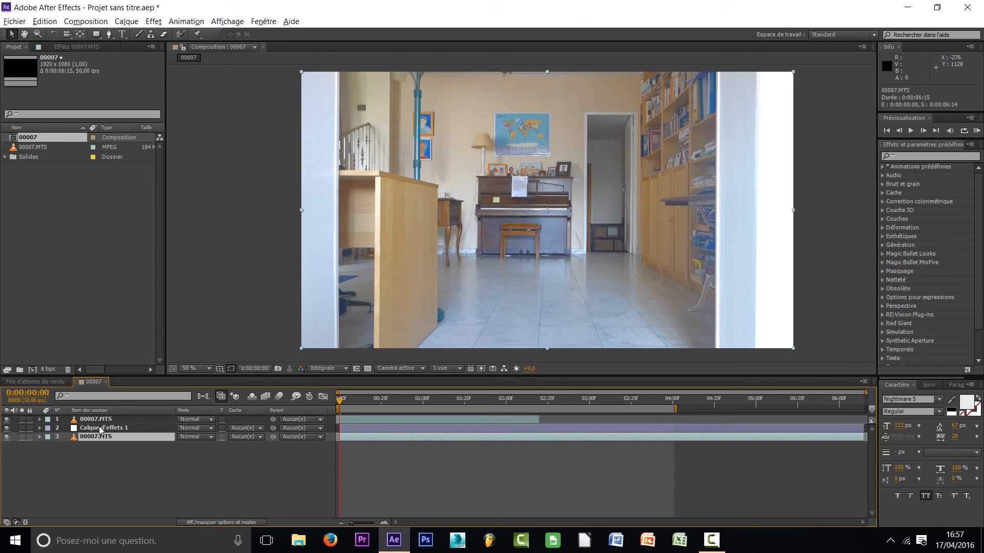
{"action": "left_click_drag", "start_coordinate": [100, 429], "coordinate": [103, 420]}
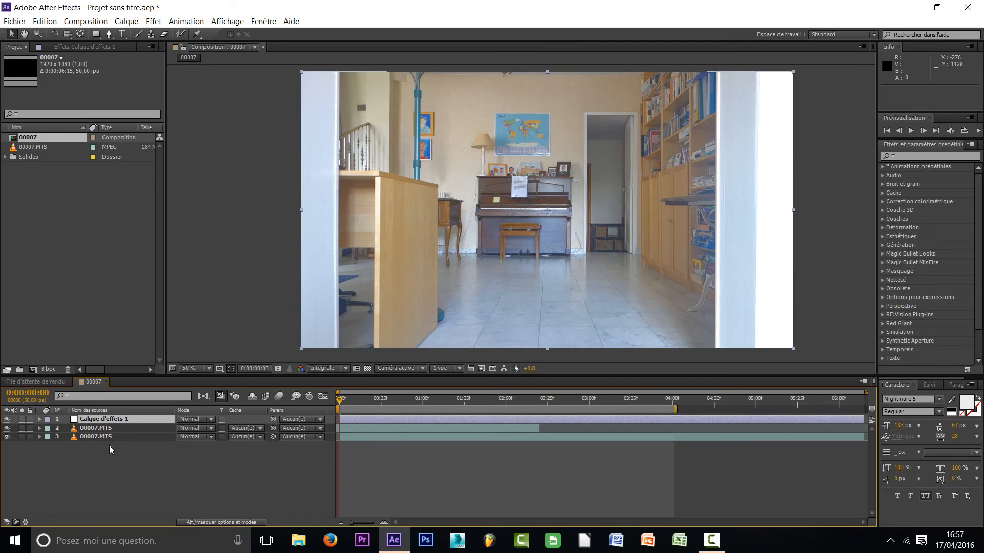
Apply the Magic Bullet Looks effect to Calque d'effets 1
{"action": "left_click", "coordinate": [97, 420]}
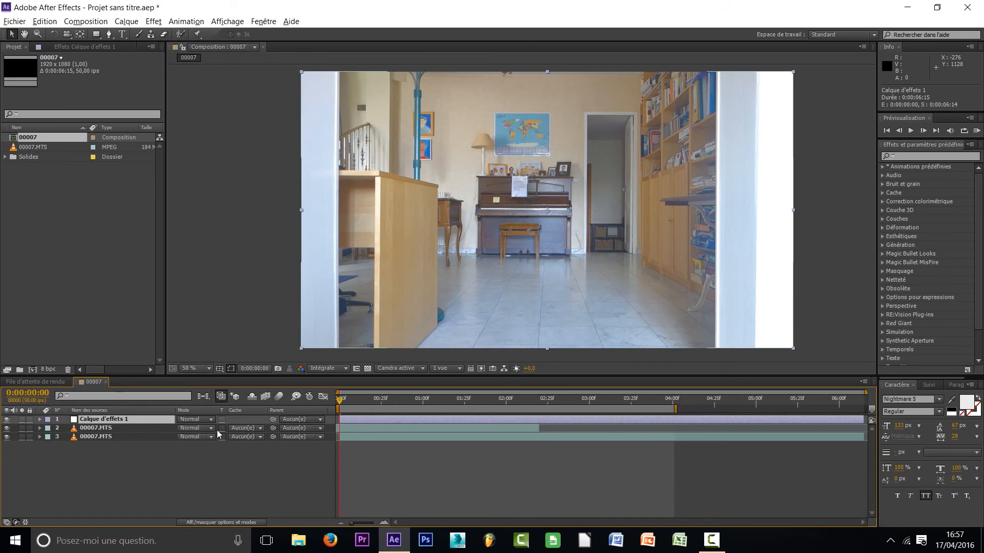
{"action": "left_click", "coordinate": [153, 22]}
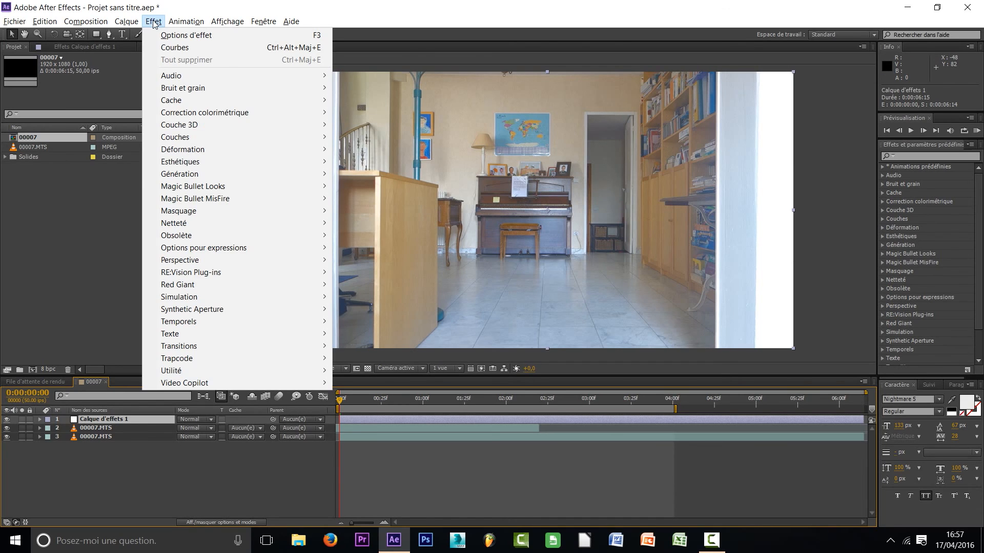
{"action": "left_click", "coordinate": [342, 184]}
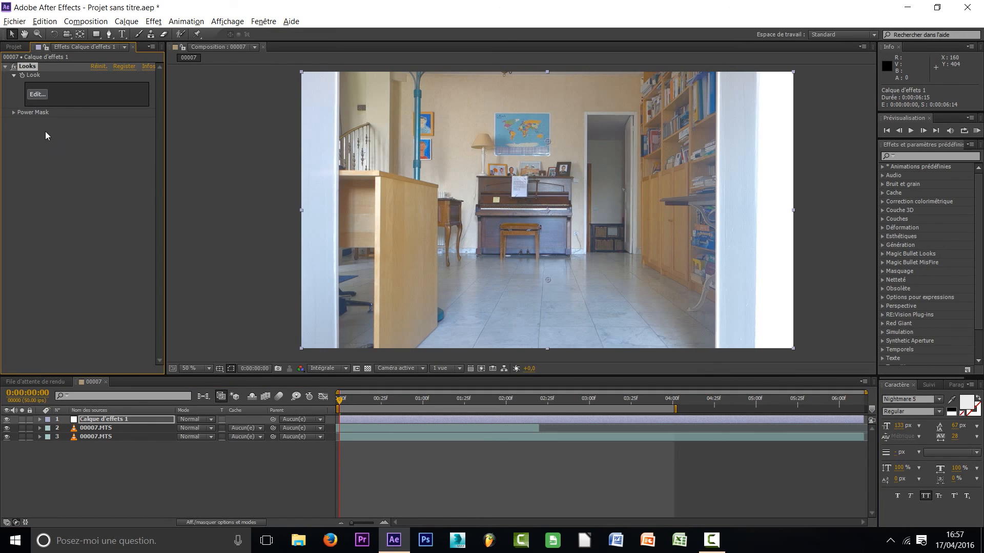
Open the Looks editor for the adjustment layer, choose the Night Time preset and apply it
{"action": "left_click", "coordinate": [38, 97]}
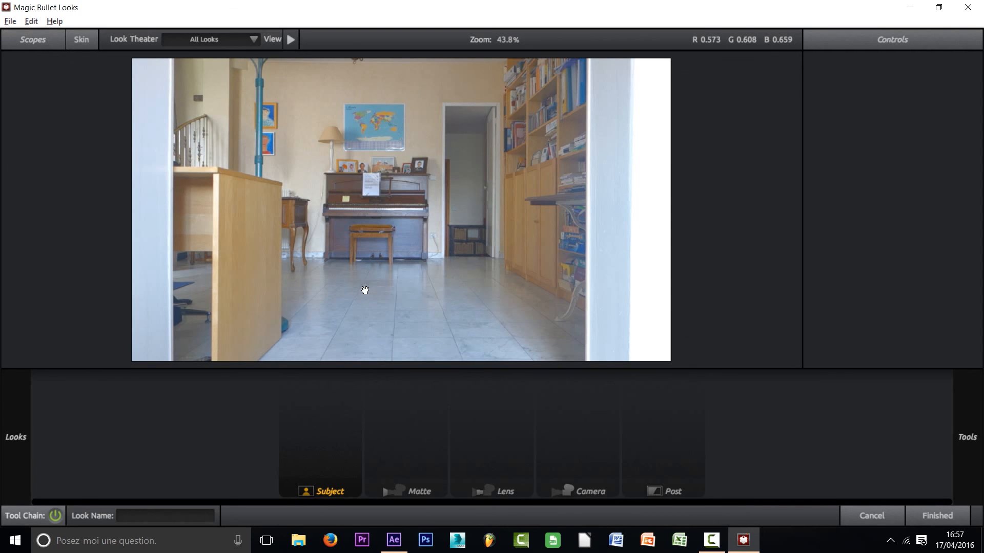
{"action": "mouse_move", "coordinate": [4, 164]}
{"action": "scroll", "coordinate": [244, 208], "scroll_direction": "down", "scroll_amount": 5}
{"action": "scroll", "coordinate": [252, 218], "scroll_direction": "down", "scroll_amount": 8}
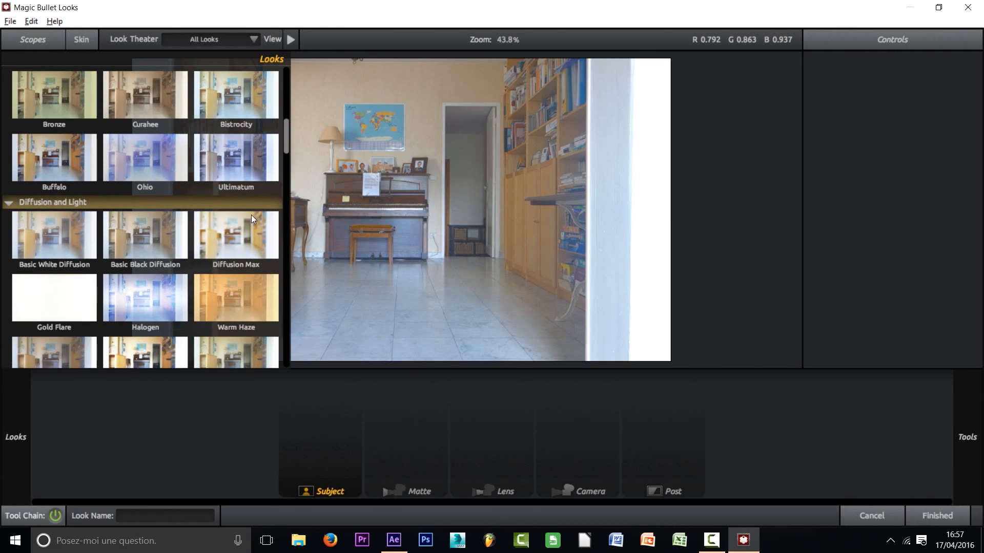
{"action": "scroll", "coordinate": [247, 223], "scroll_direction": "down", "scroll_amount": 6}
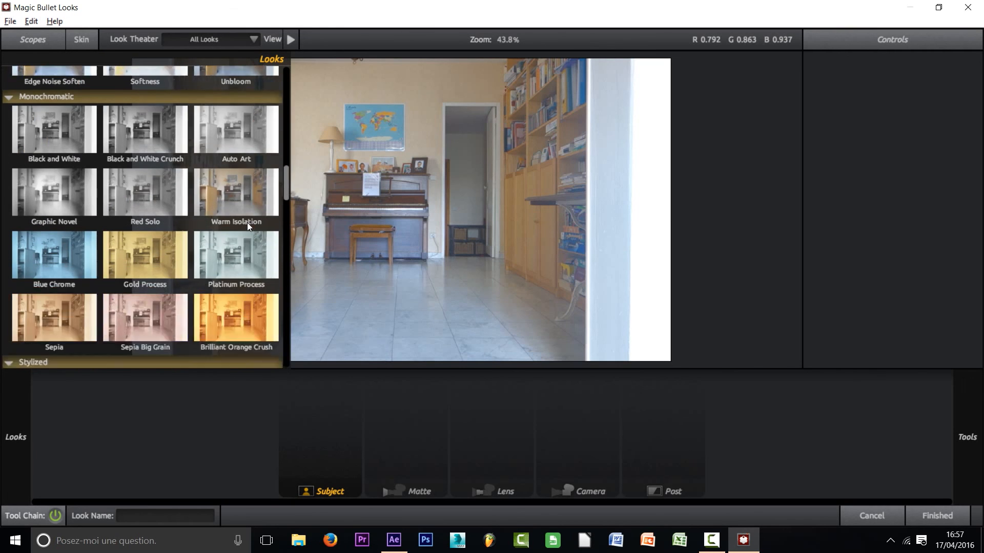
{"action": "scroll", "coordinate": [246, 226], "scroll_direction": "down", "scroll_amount": 7}
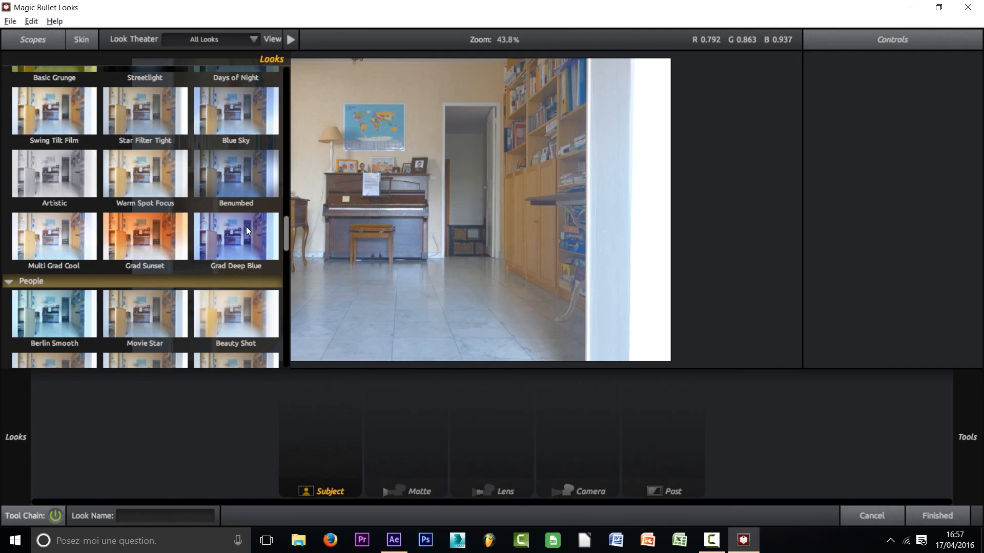
{"action": "scroll", "coordinate": [244, 235], "scroll_direction": "down", "scroll_amount": 2}
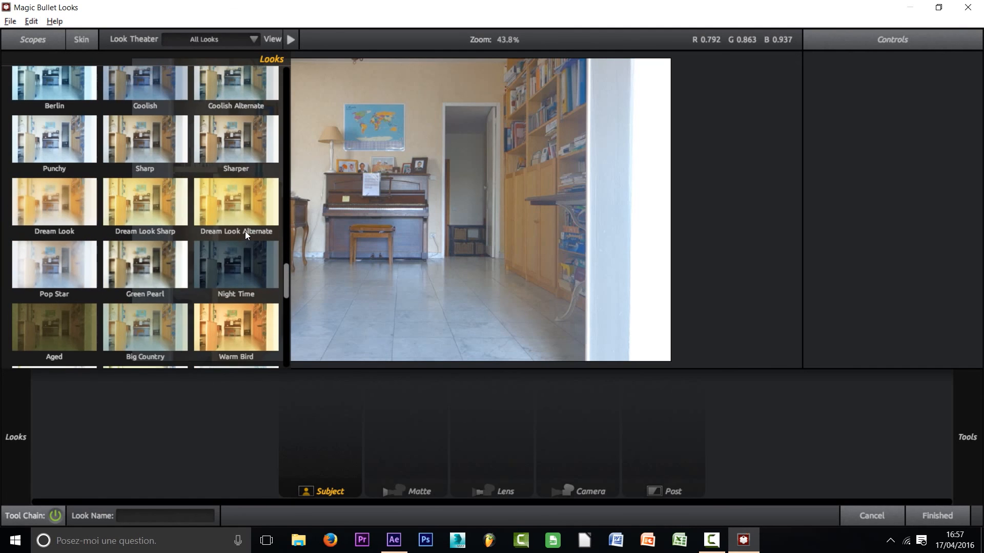
{"action": "left_click", "coordinate": [233, 262]}
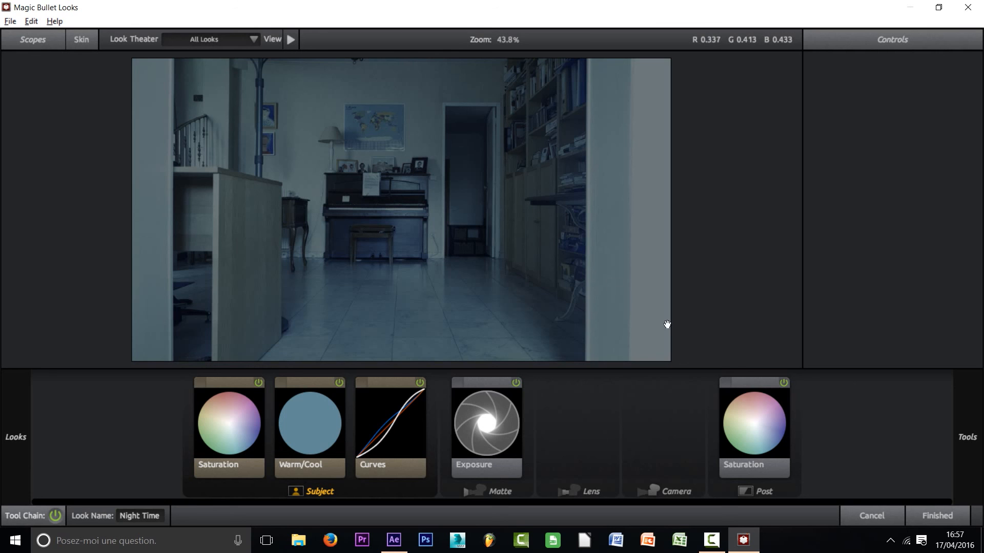
{"action": "left_click", "coordinate": [947, 515]}
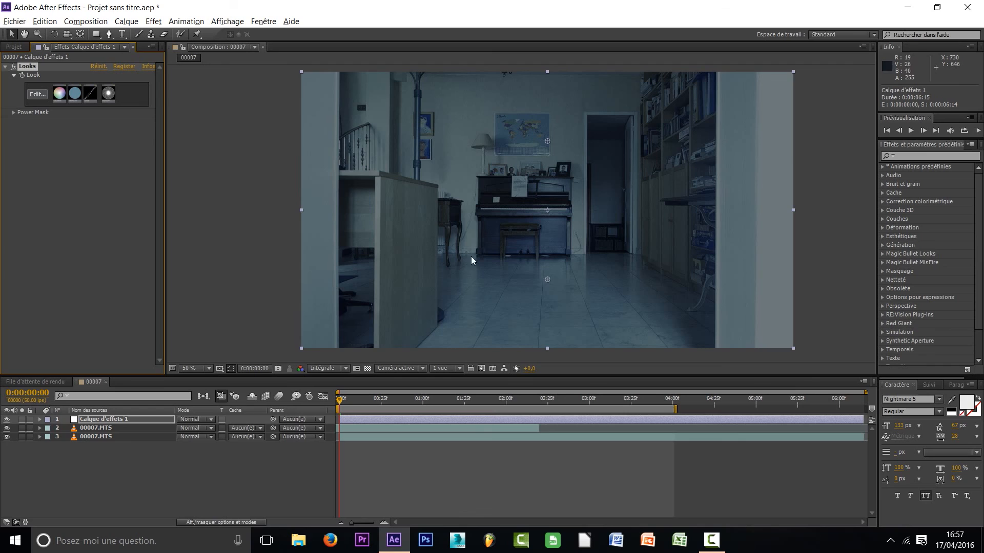
Go to 0:00:00:40 and add the Courbes colour correction effect to Calque d'effets 1
{"action": "left_click", "coordinate": [118, 461]}
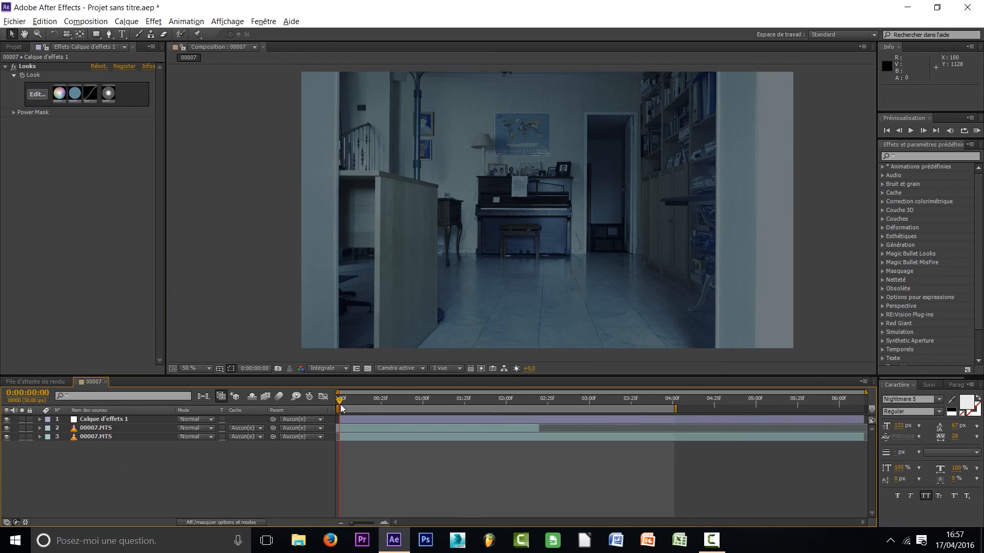
{"action": "left_click_drag", "start_coordinate": [342, 402], "coordinate": [406, 403]}
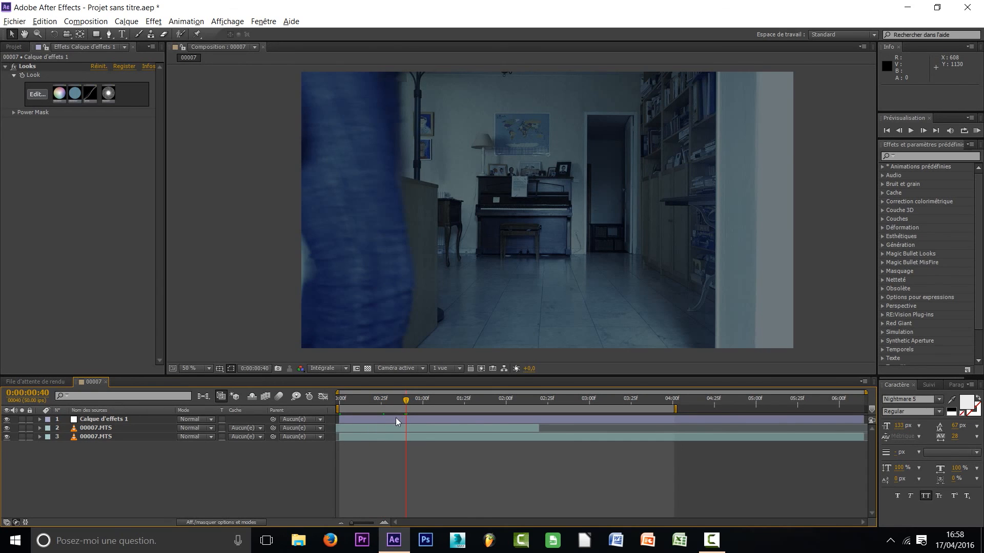
{"action": "left_click", "coordinate": [136, 422]}
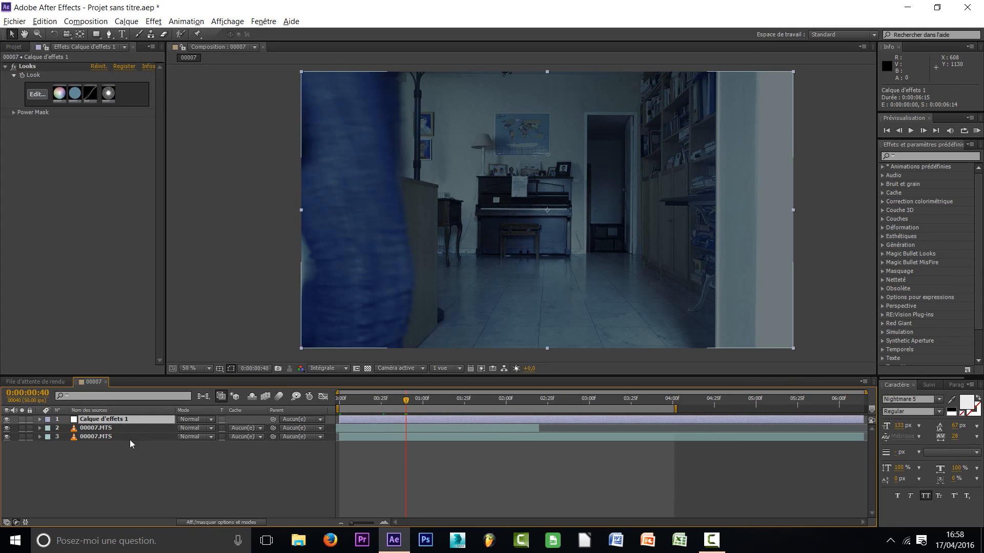
{"action": "left_click", "coordinate": [152, 23]}
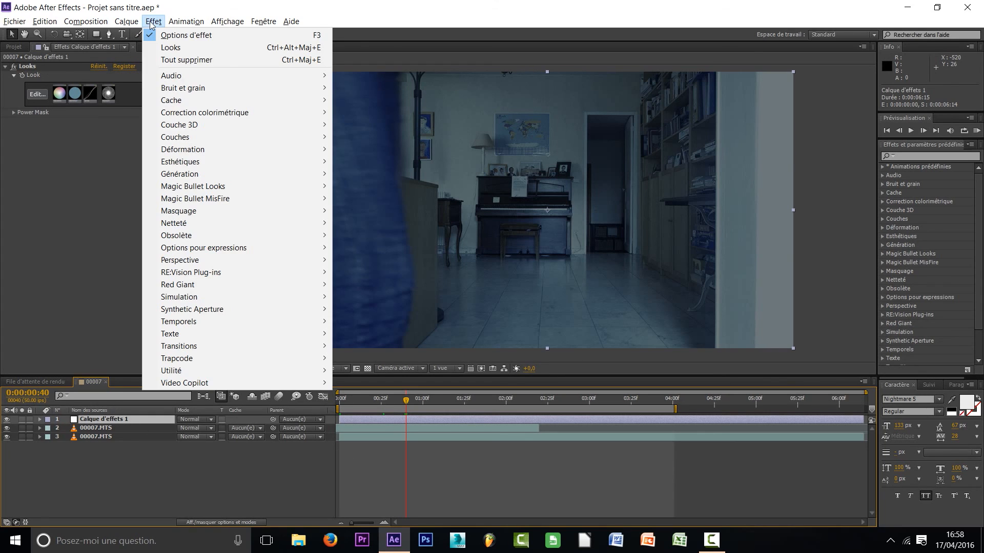
{"action": "mouse_move", "coordinate": [198, 117]}
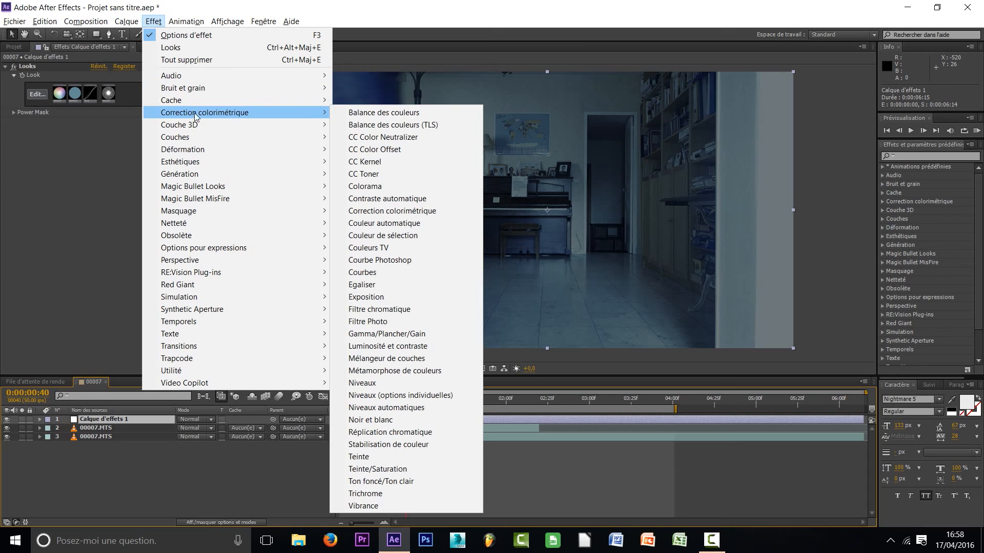
{"action": "left_click", "coordinate": [369, 272]}
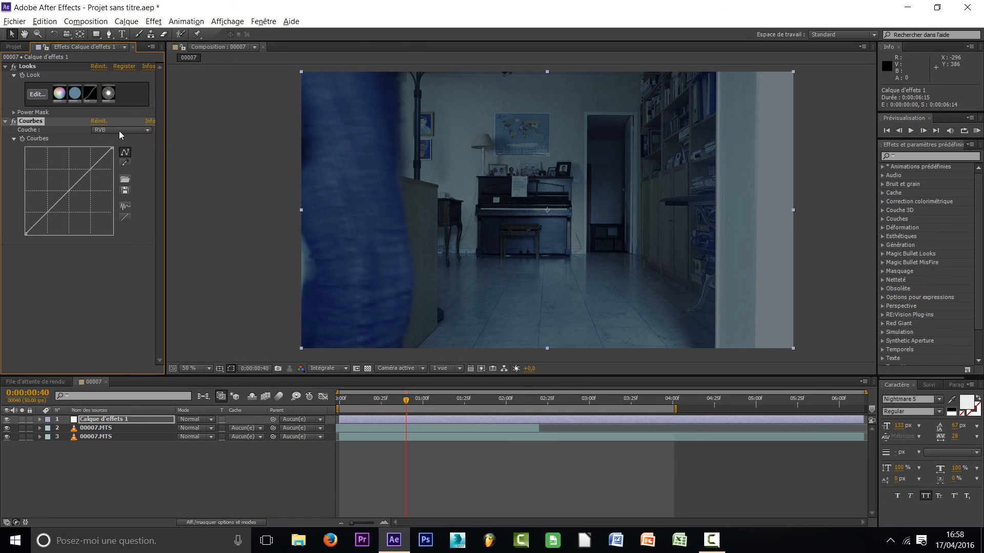
Try raising the midtones of the RVB curve in Courbes, and undo the change
{"action": "left_click", "coordinate": [149, 130]}
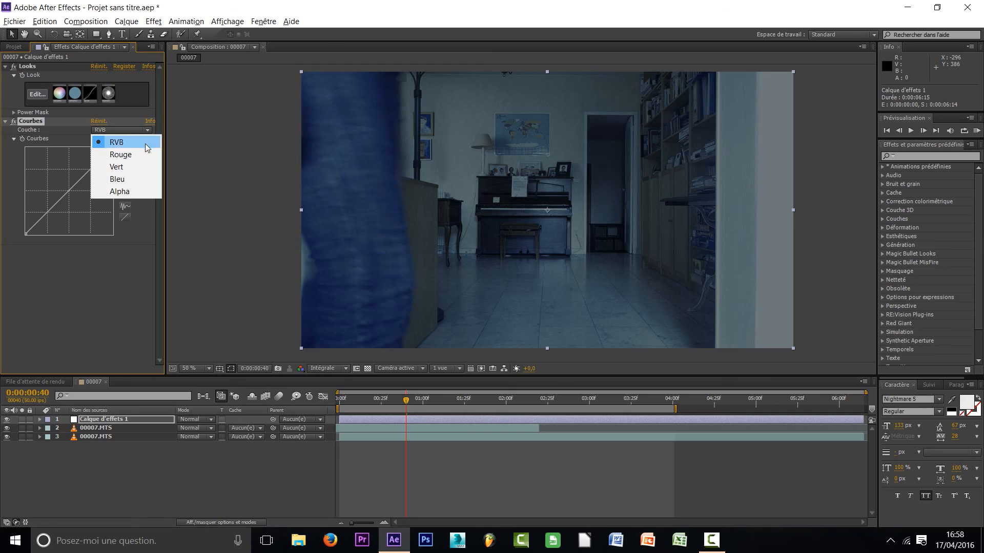
{"action": "left_click", "coordinate": [102, 145]}
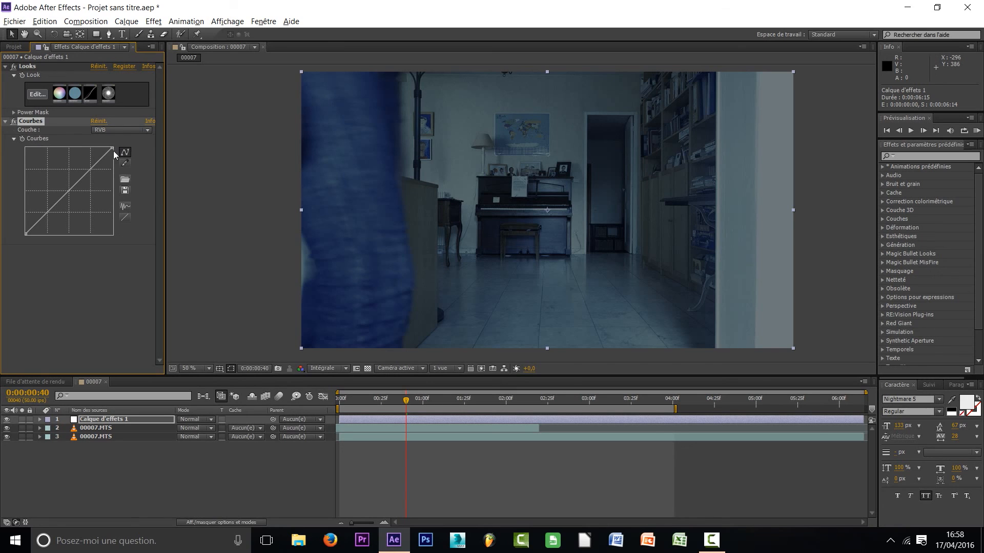
{"action": "left_click_drag", "start_coordinate": [70, 195], "coordinate": [40, 172]}
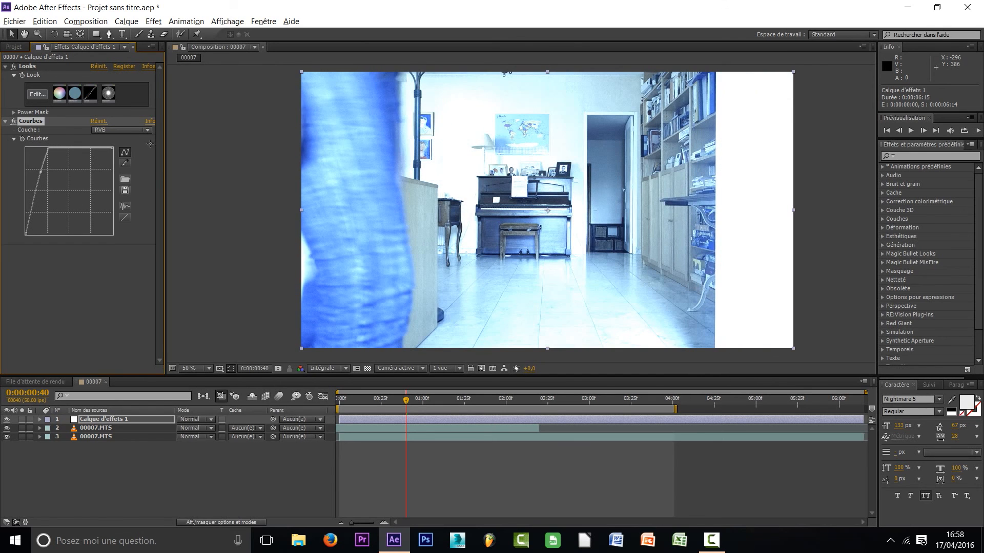
{"action": "key", "text": "ctrl+z"}
Try raising the midtones of the Rouge channel's curve in Courbes, and undo the change
{"action": "left_click", "coordinate": [121, 130]}
{"action": "left_click", "coordinate": [134, 154]}
{"action": "left_click_drag", "start_coordinate": [69, 190], "coordinate": [49, 176]}
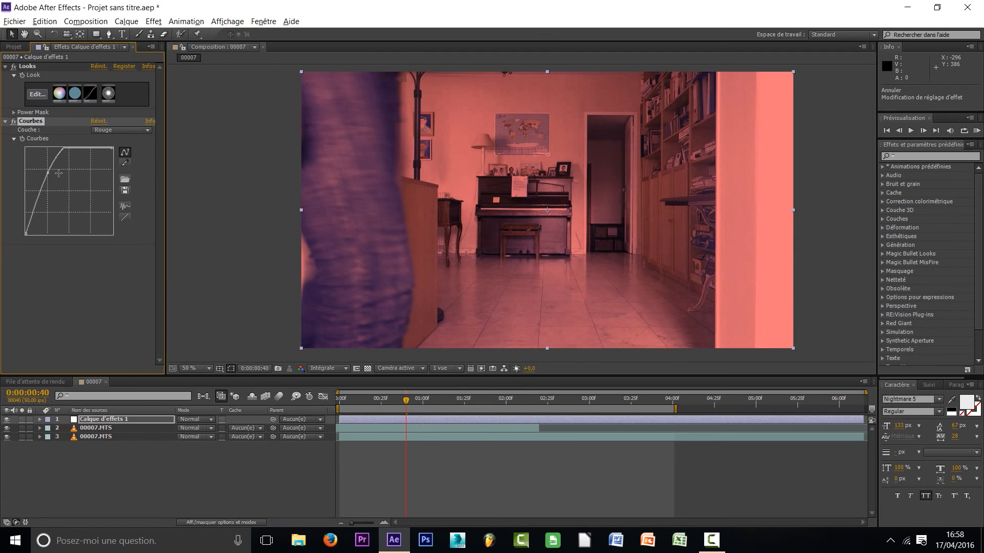
{"action": "key", "text": "ctrl+z"}
Set the Courbes channel back to RVB and pull the lower midtones down to darken the shot, checking it at 0:00:01:32
{"action": "left_click", "coordinate": [146, 130]}
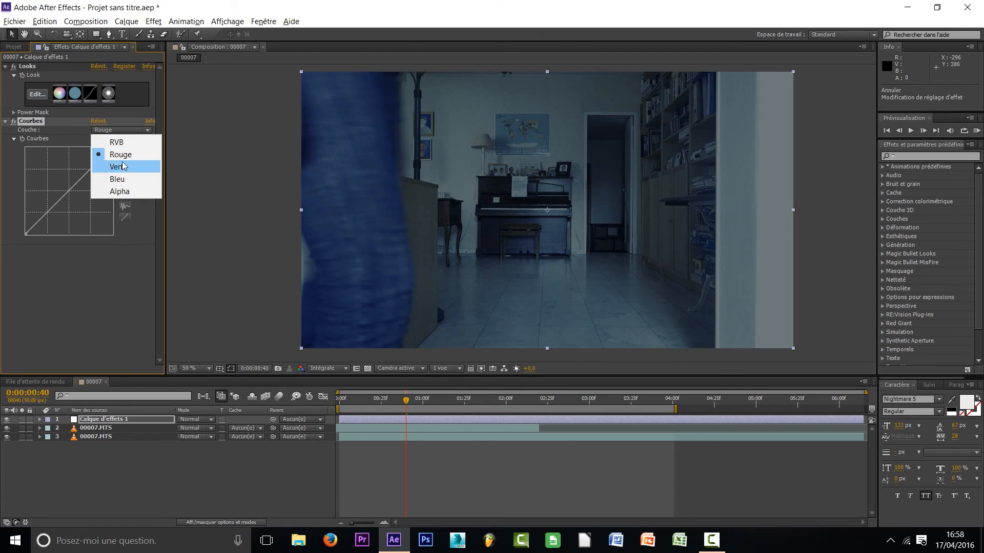
{"action": "left_click", "coordinate": [119, 145]}
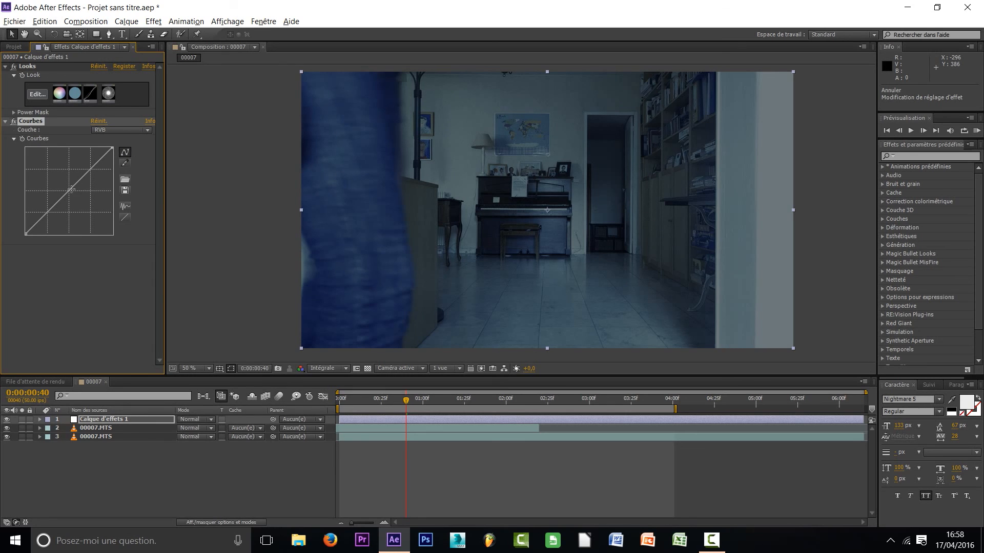
{"action": "left_click_drag", "start_coordinate": [71, 190], "coordinate": [65, 214]}
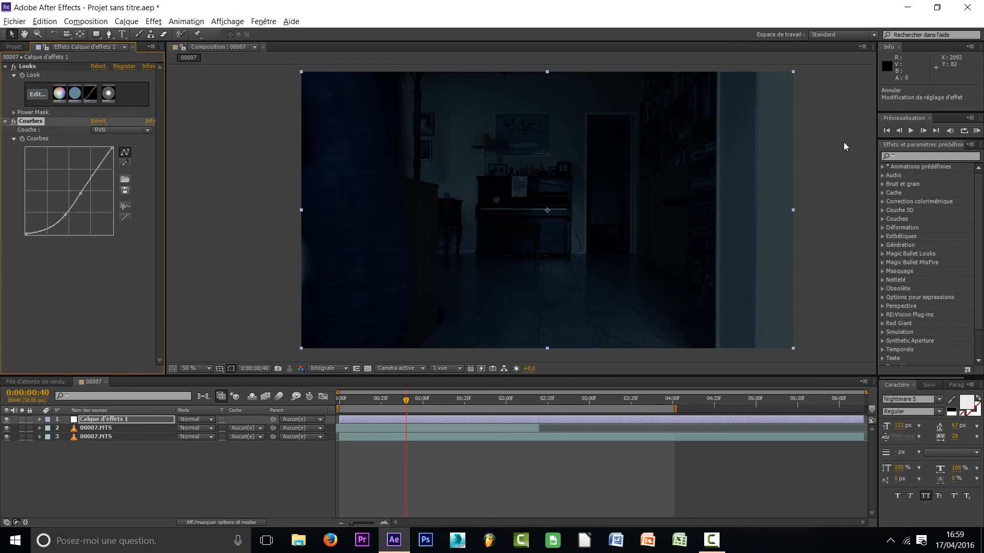
{"action": "left_click_drag", "start_coordinate": [407, 401], "coordinate": [479, 403]}
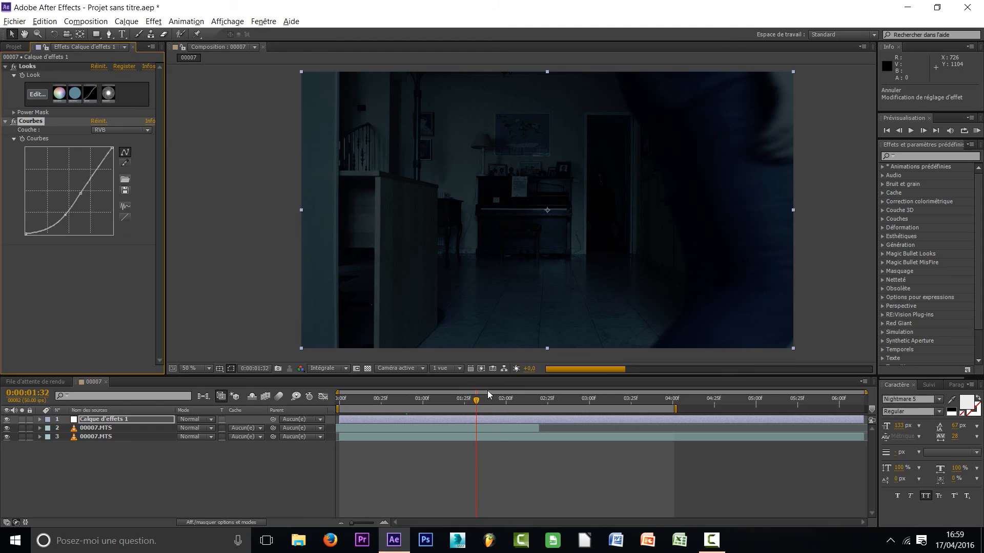
{"action": "left_click_drag", "start_coordinate": [66, 215], "coordinate": [66, 216]}
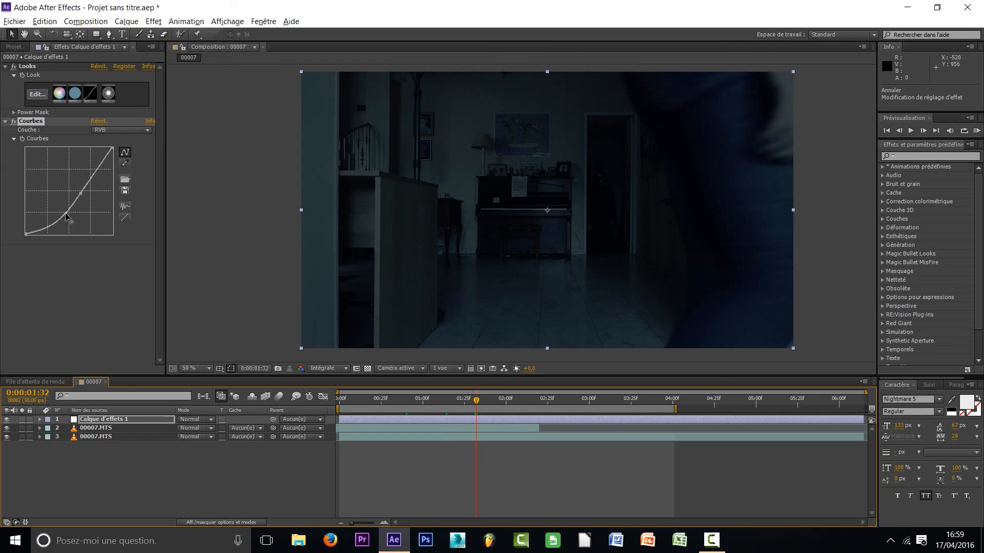
{"action": "left_click", "coordinate": [66, 213]}
Scrub to 0:00:02:00 and back to 0:00:01:06 to examine the darkened grade
{"action": "left_click_drag", "start_coordinate": [479, 406], "coordinate": [505, 405]}
{"action": "left_click", "coordinate": [565, 476]}
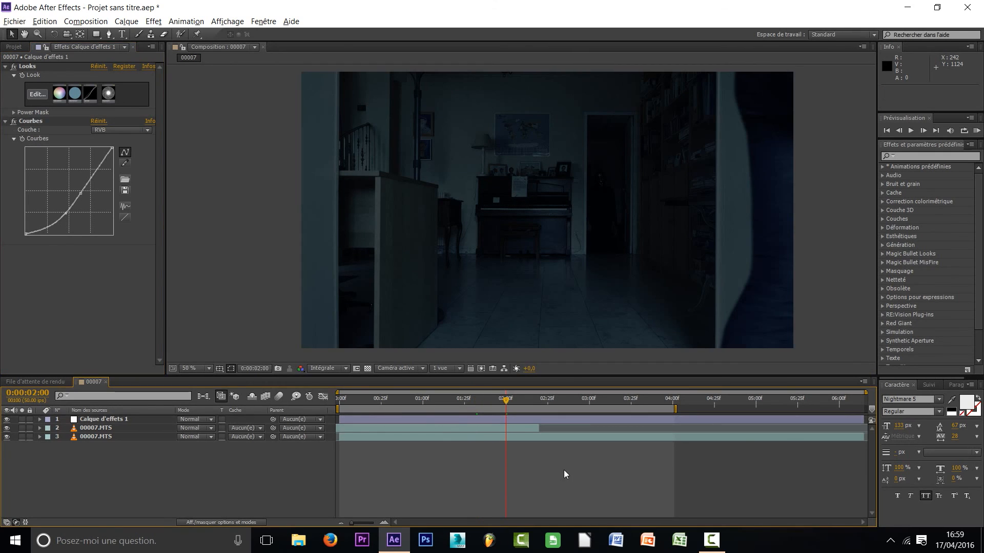
{"action": "left_click_drag", "start_coordinate": [506, 404], "coordinate": [436, 404]}
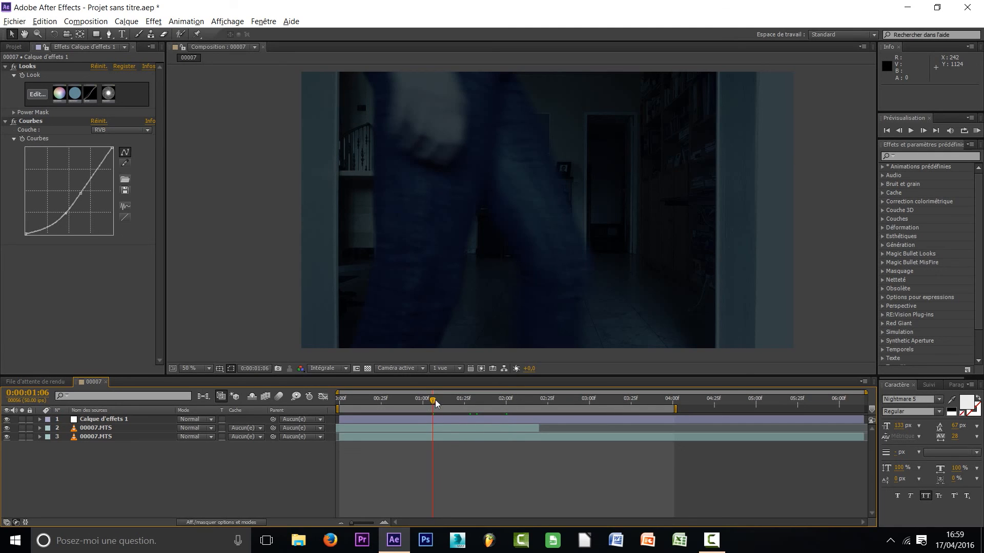
{"action": "left_click", "coordinate": [477, 435]}
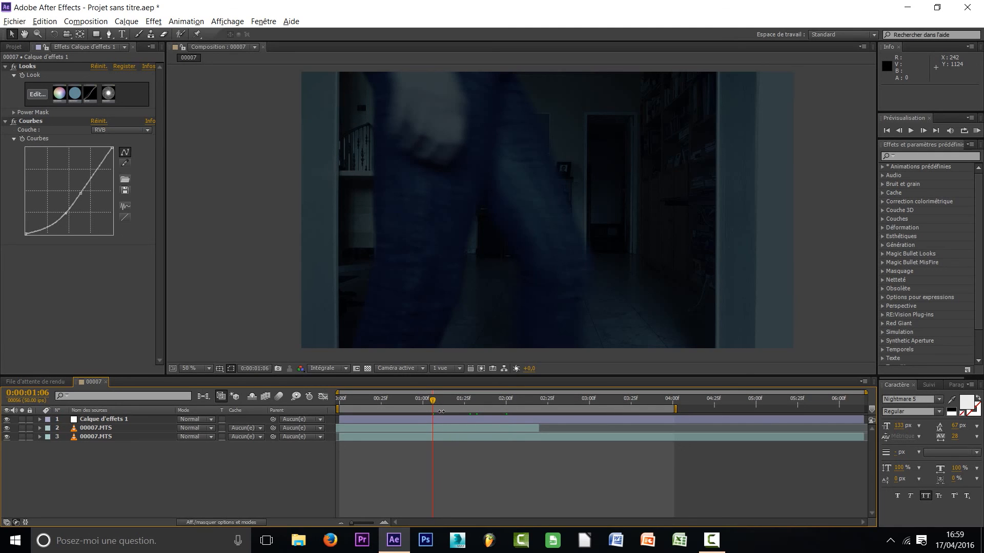